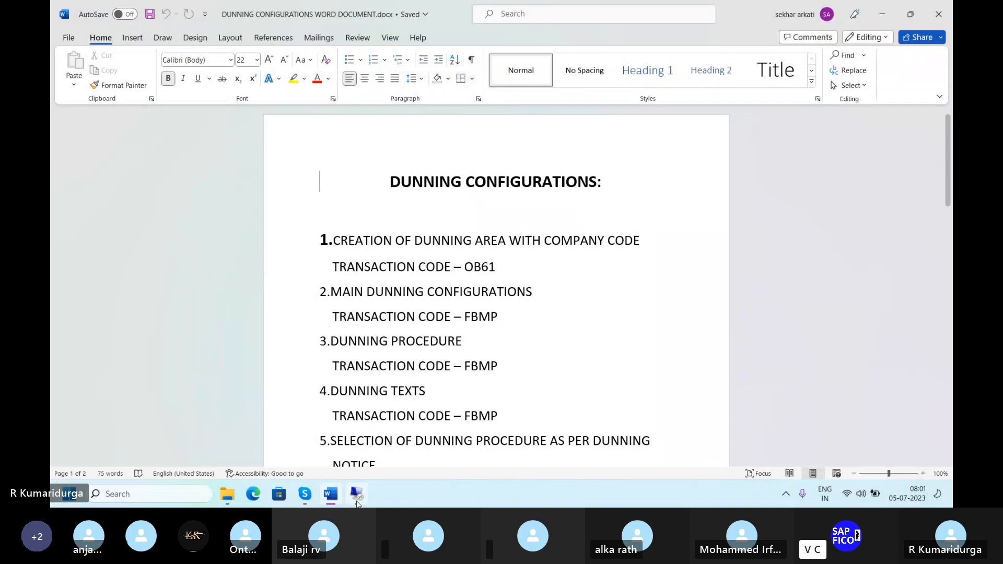
In OB61, add dunning area DU for company code DUR1, described 'DUNNING AREA FOR CUSTOMER', and save.
click(357, 502)
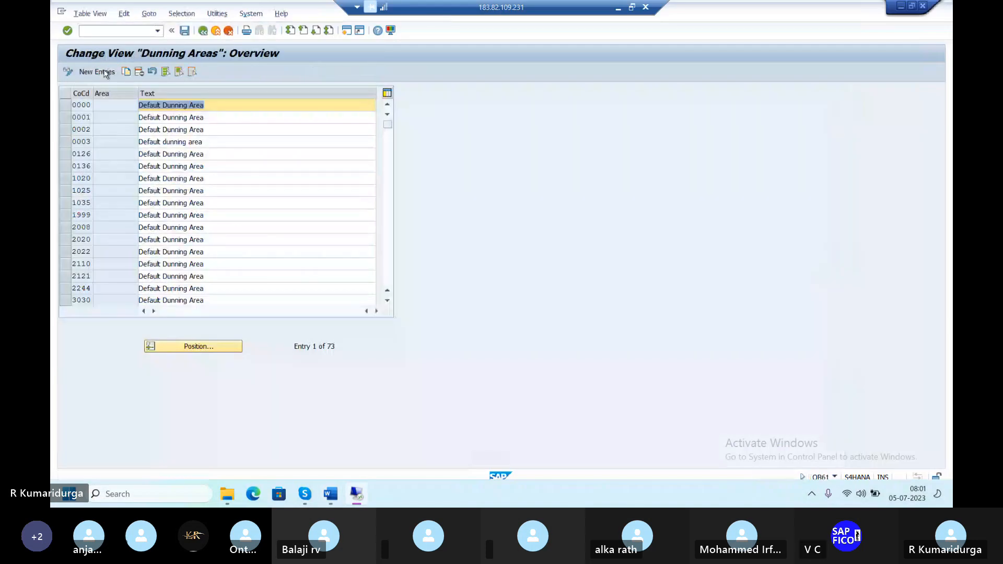
click(99, 73)
key(Return)
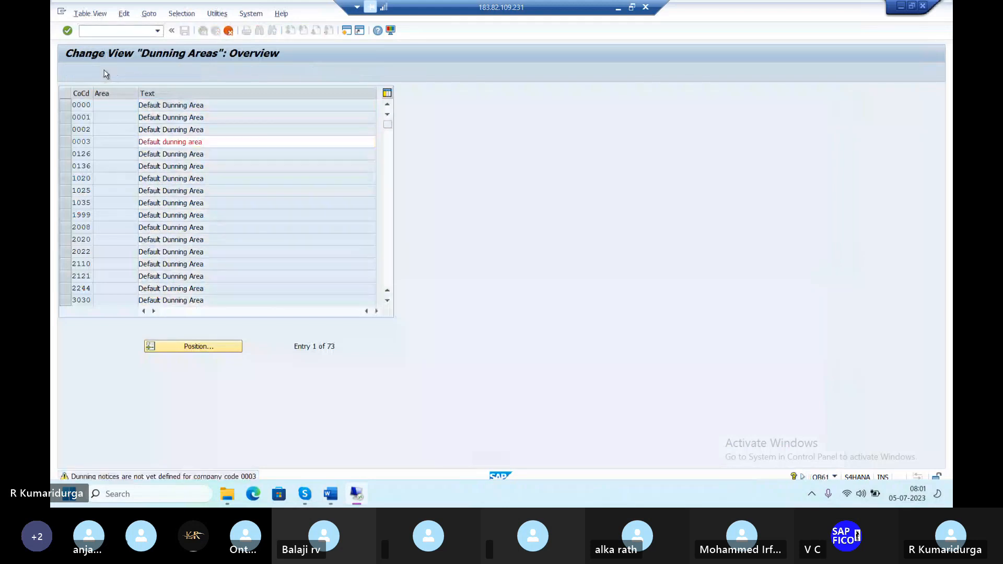
text(DUR1)
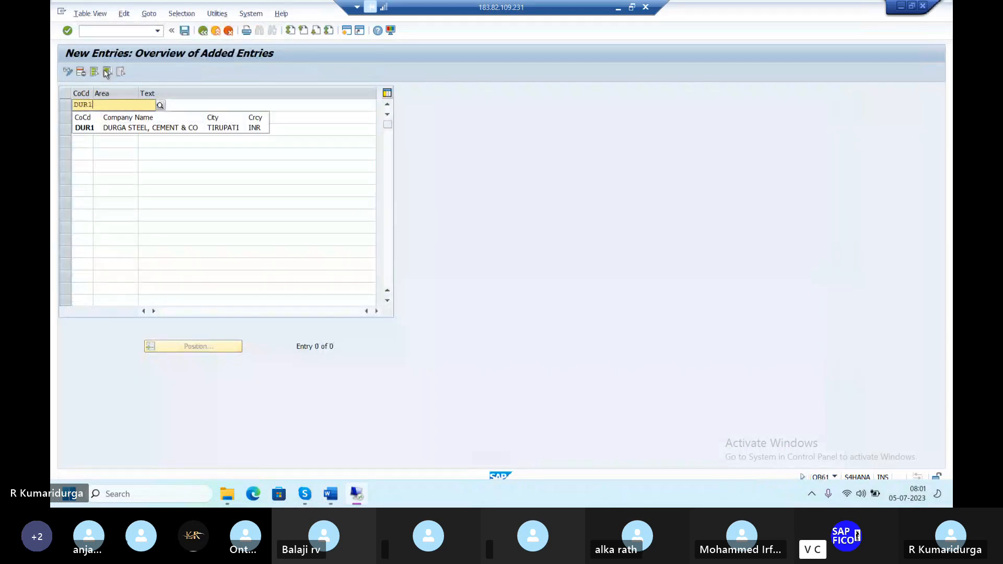
click(83, 127)
key(Tab)
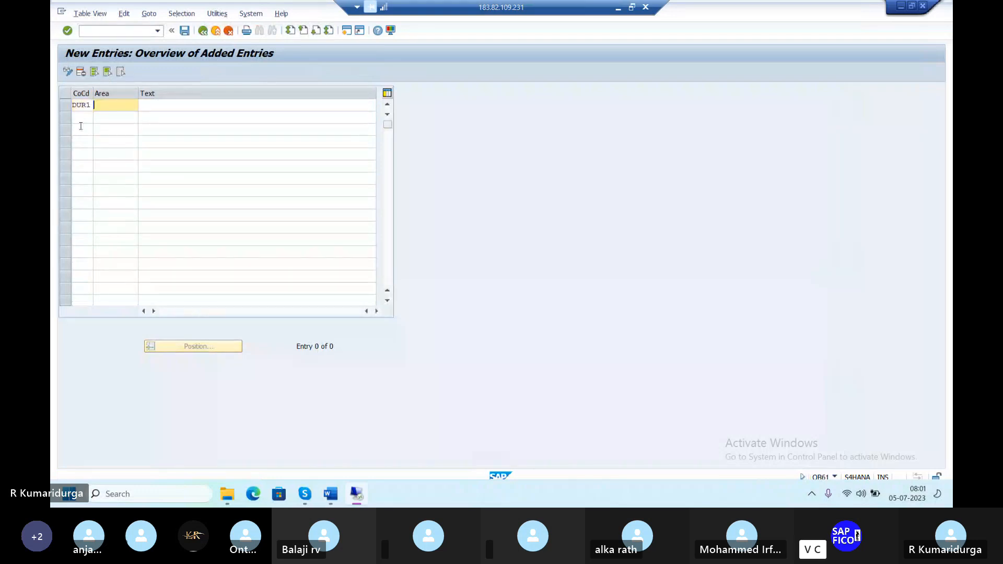
text(DU)
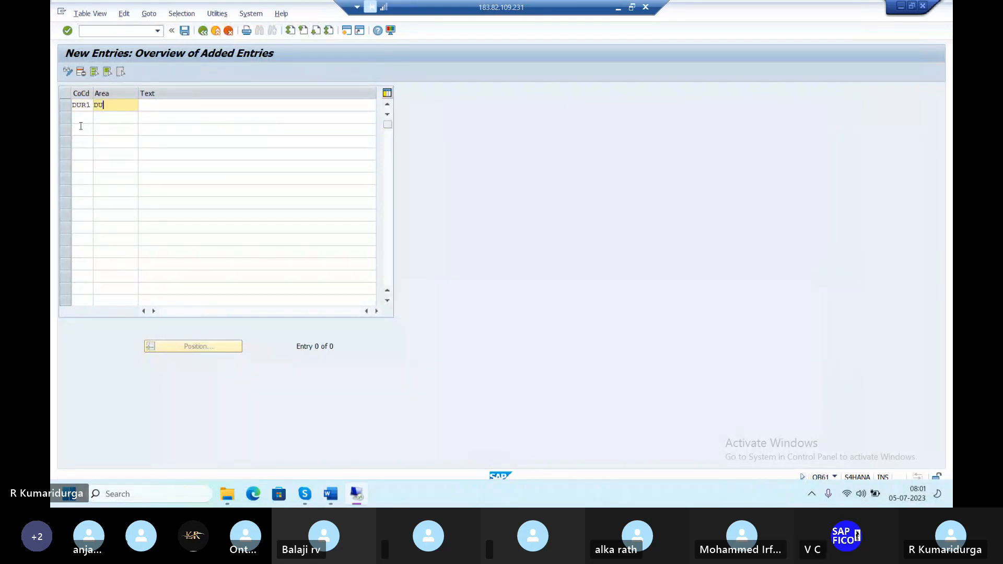
key(Tab)
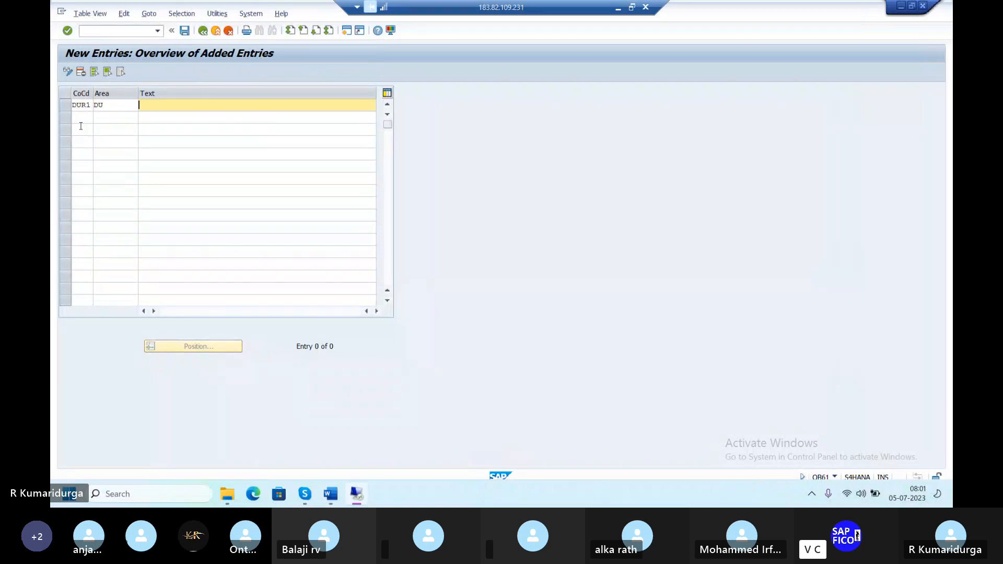
text(DU)
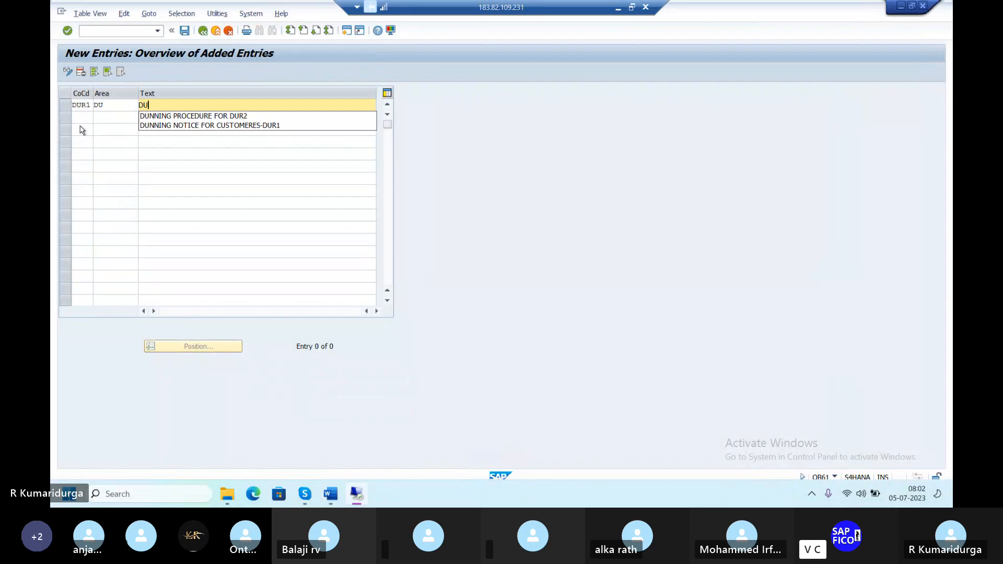
text(NNING AREA )
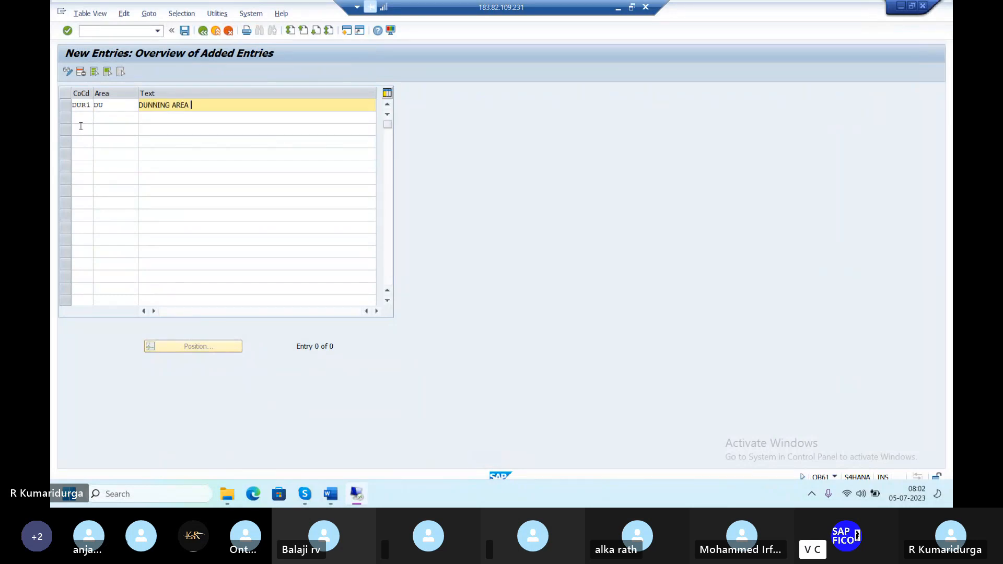
text(FOR CUSTOMER)
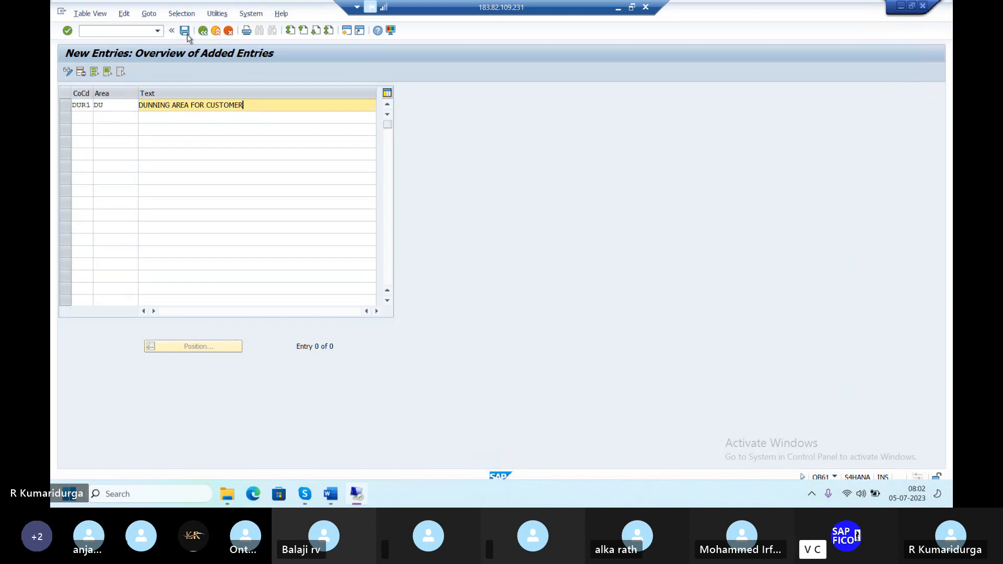
key(Return)
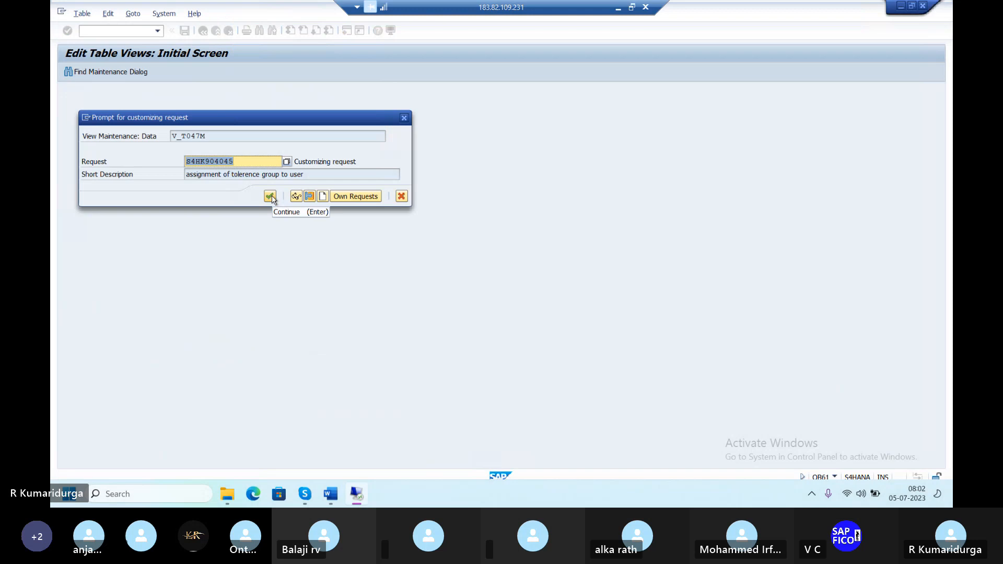
Confirm the customizing request for area DU, then return to the 74-entry Dunning Areas overview.
click(270, 197)
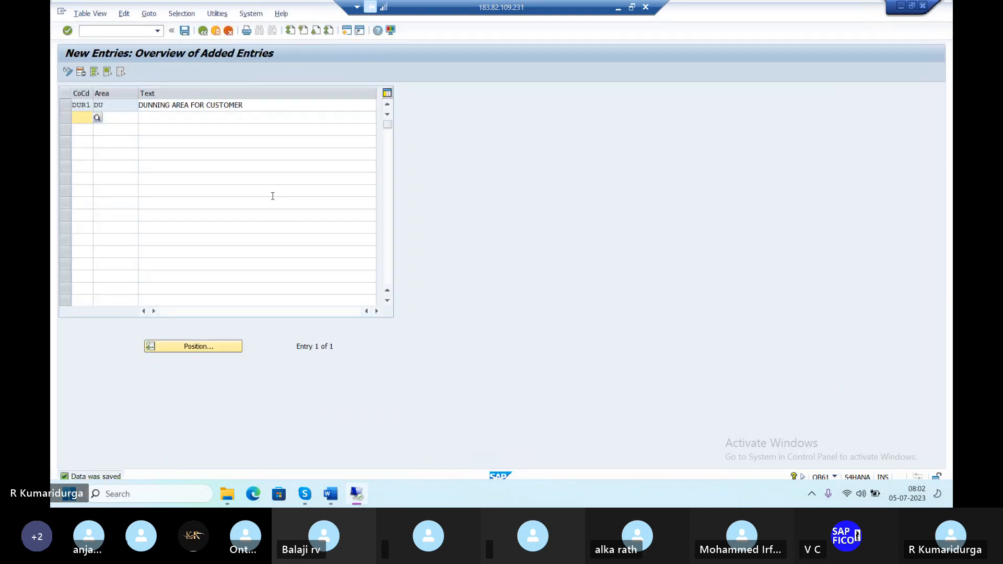
key(Return)
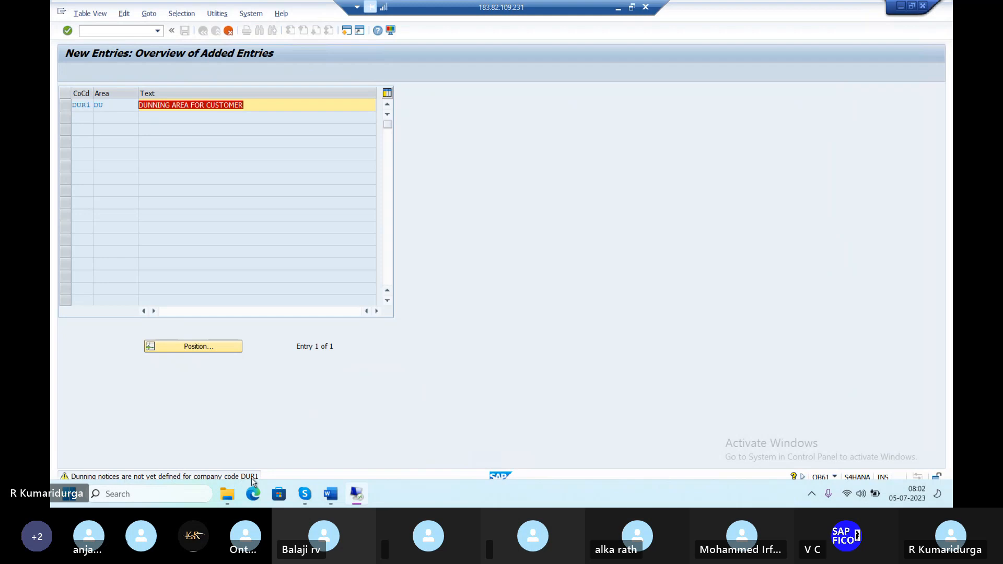
click(228, 30)
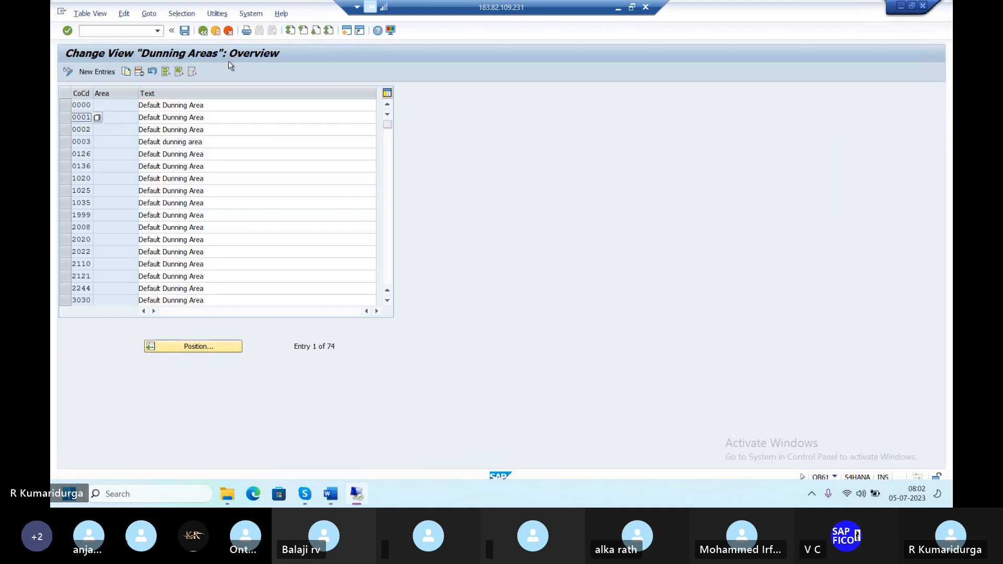
click(331, 494)
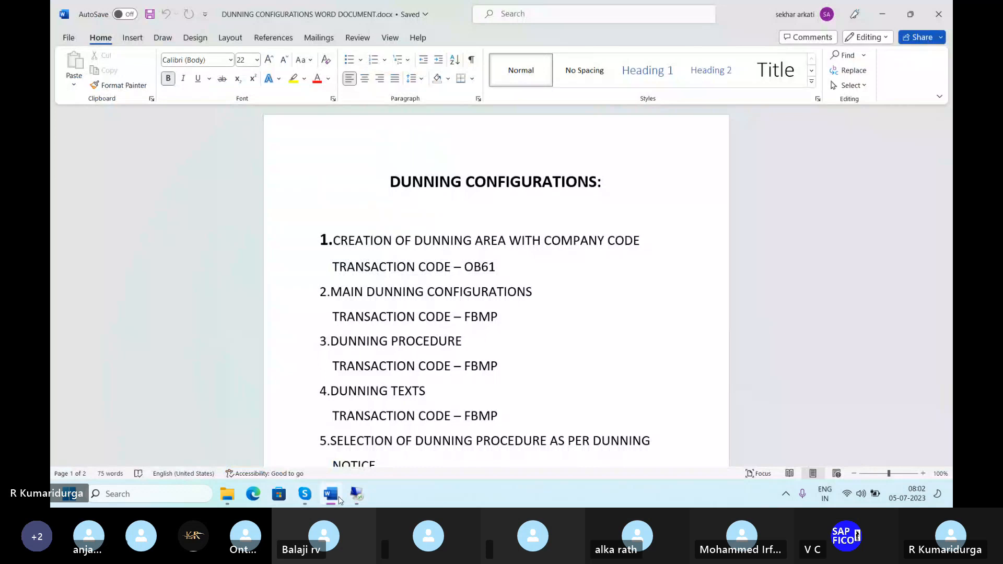
mouse_move(340, 501)
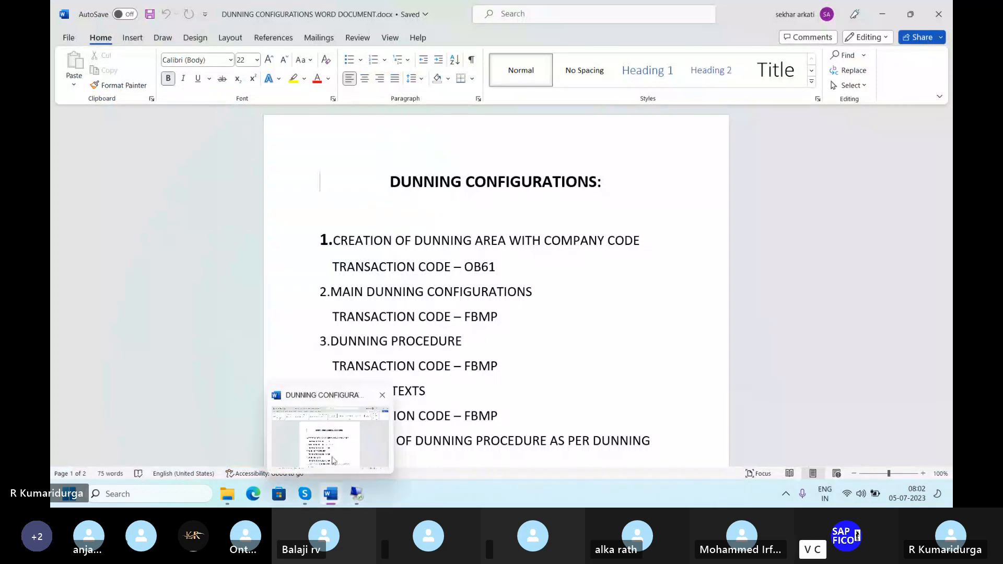
click(355, 492)
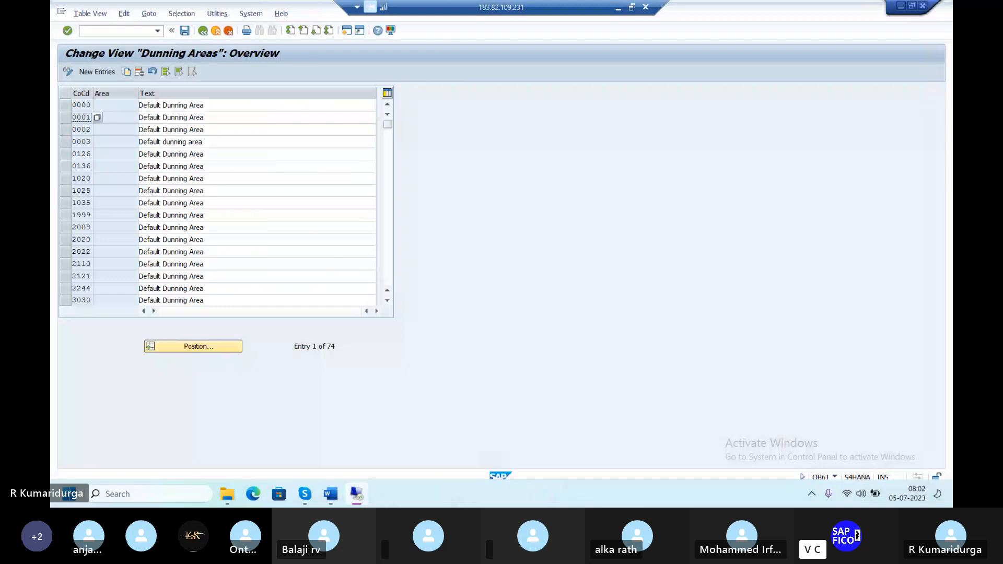
Start a new dunning procedure DUDP in FBMP, with the name partly entered as 'DUNNING PROCE'.
click(118, 31)
text(/nfbmp)
key(Return)
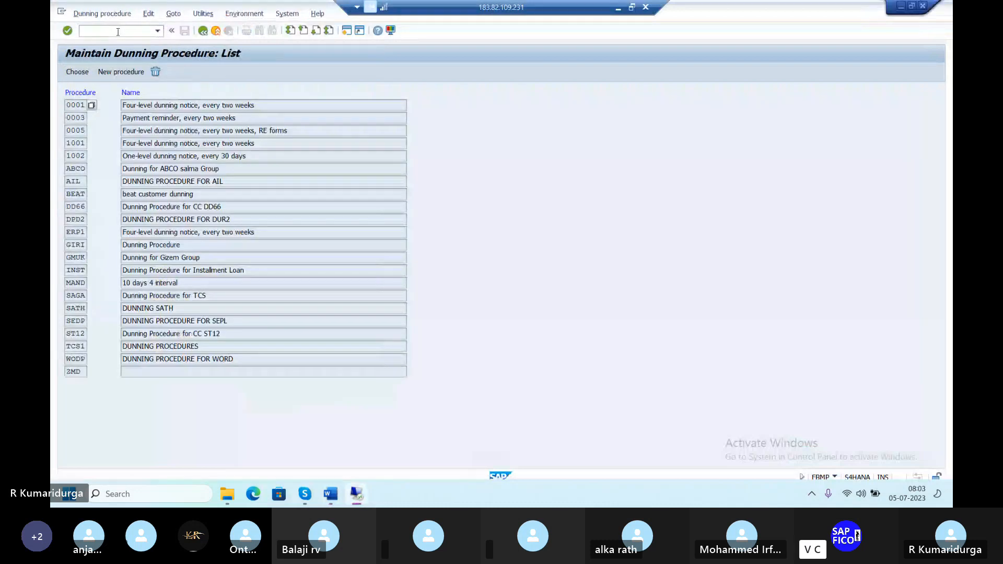
click(120, 74)
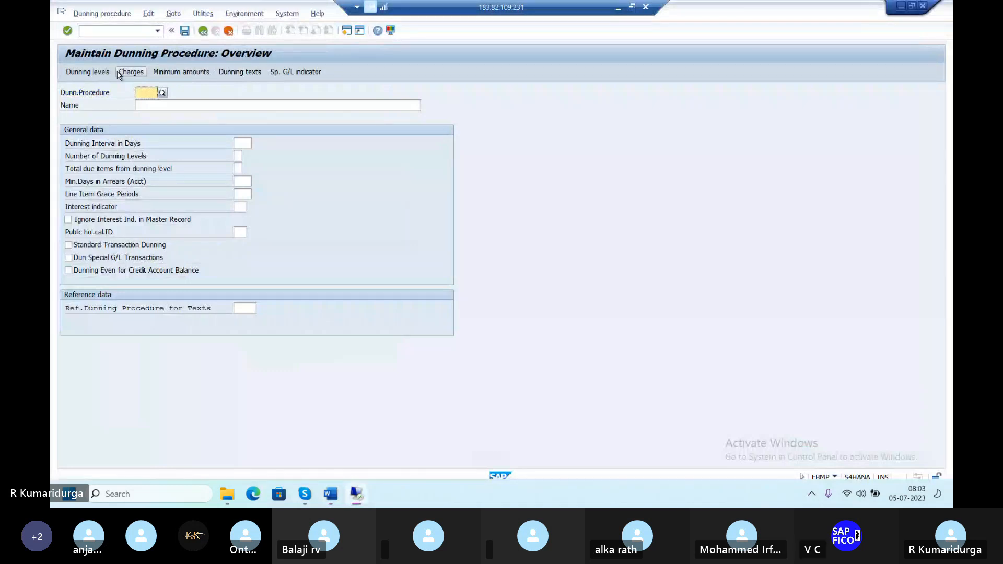
text(D)
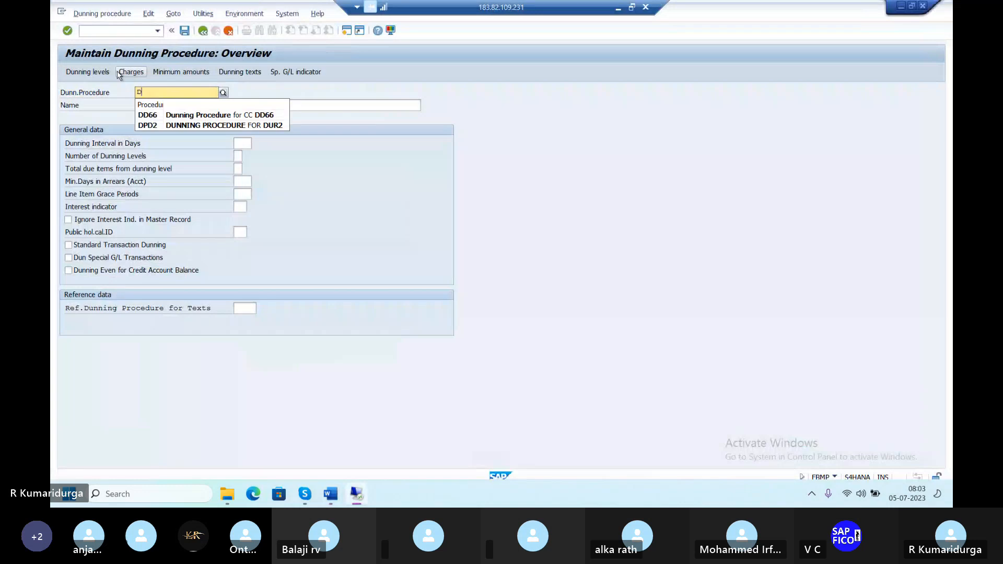
text(UDP)
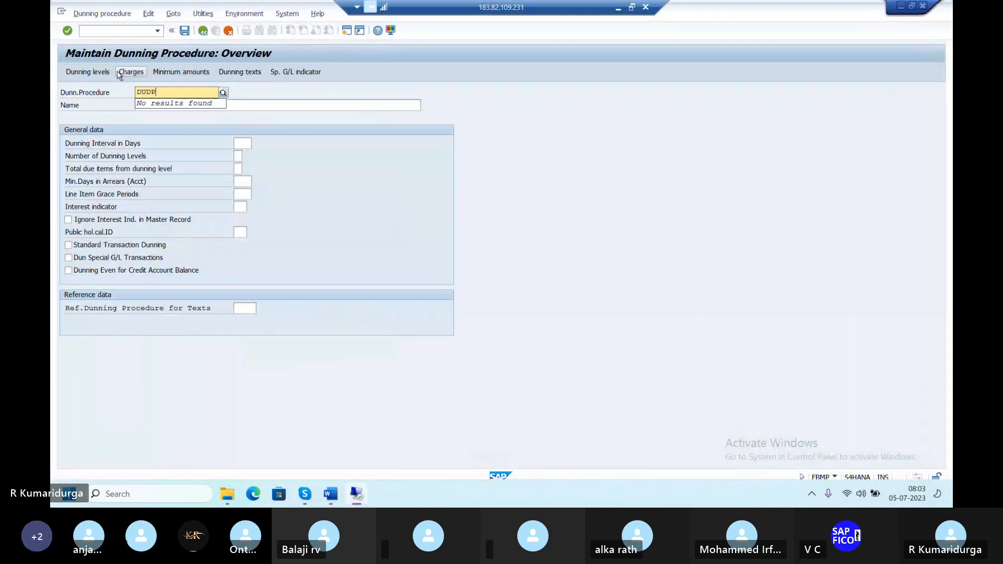
key(Tab)
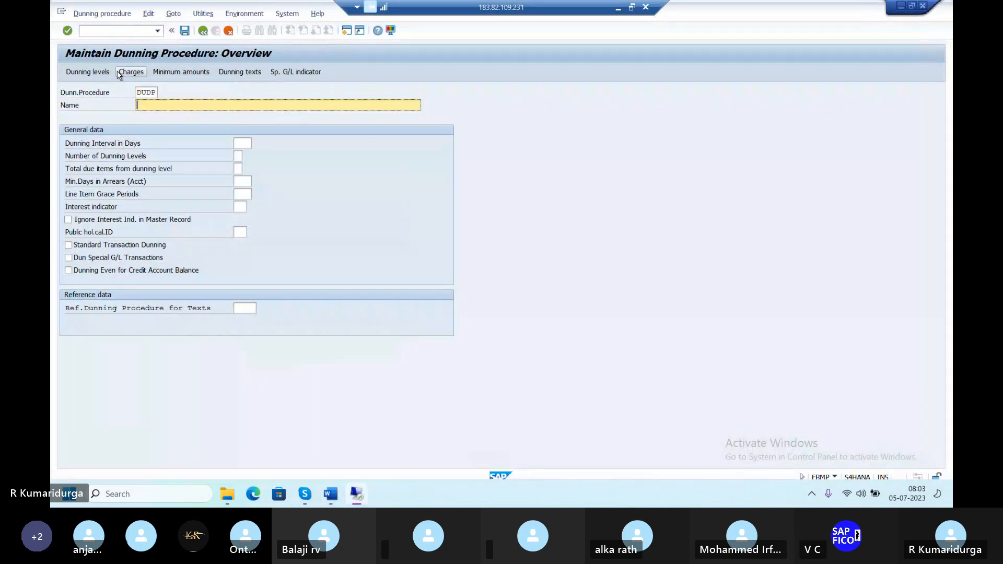
text(DUNNING PROCE)
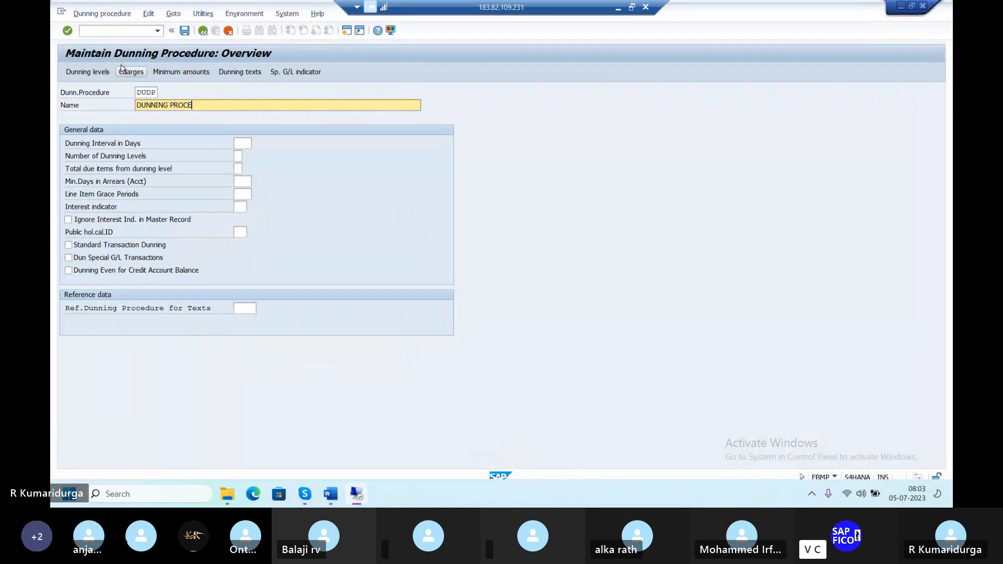
Abandon the unfinished procedure and return to the SAP Easy Access menu with /N.
click(126, 30)
text(/)
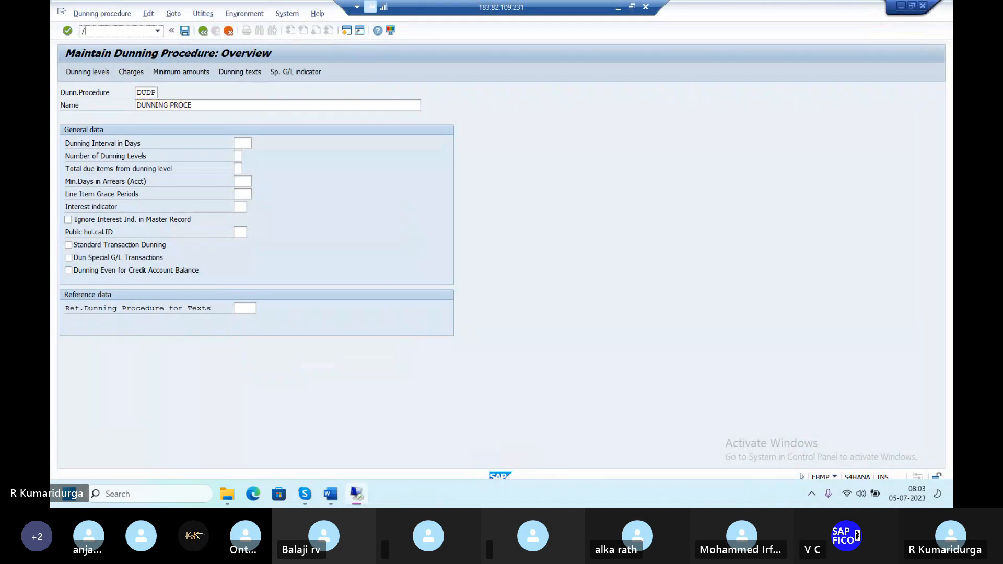
text(N)
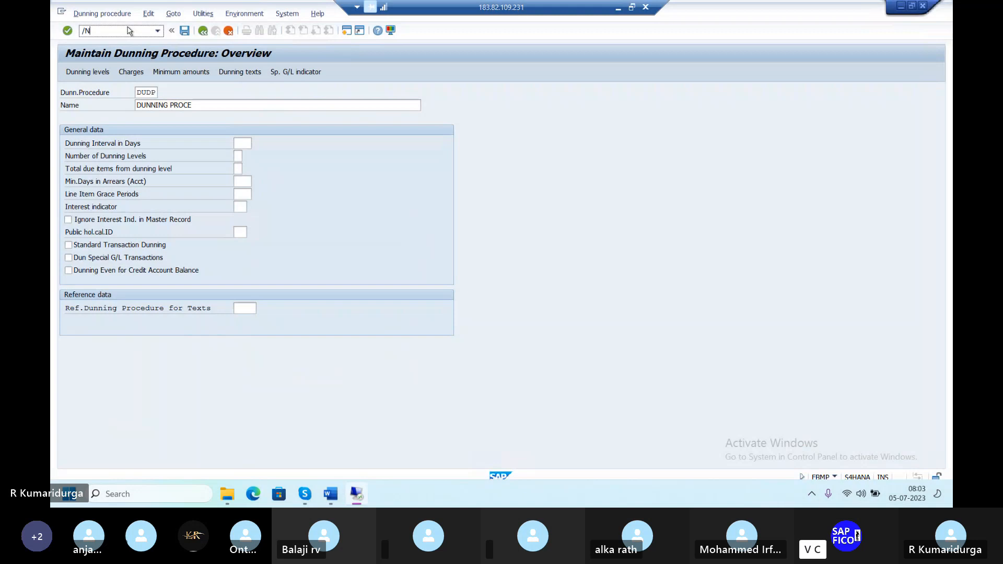
key(Return)
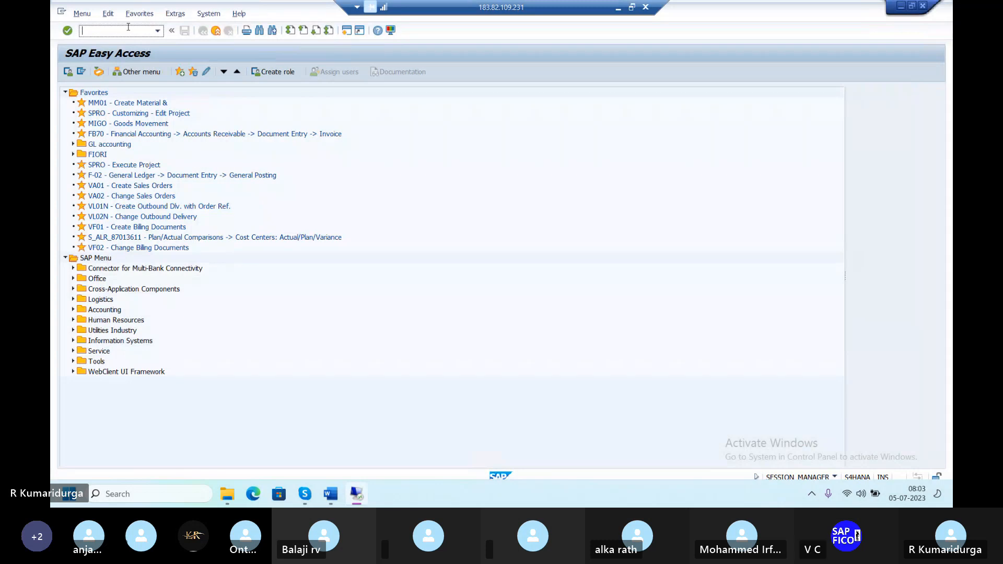
Reopen OB61 dunning areas and start a company code entry lookup, then cancel it.
text(OB61)
key(Return)
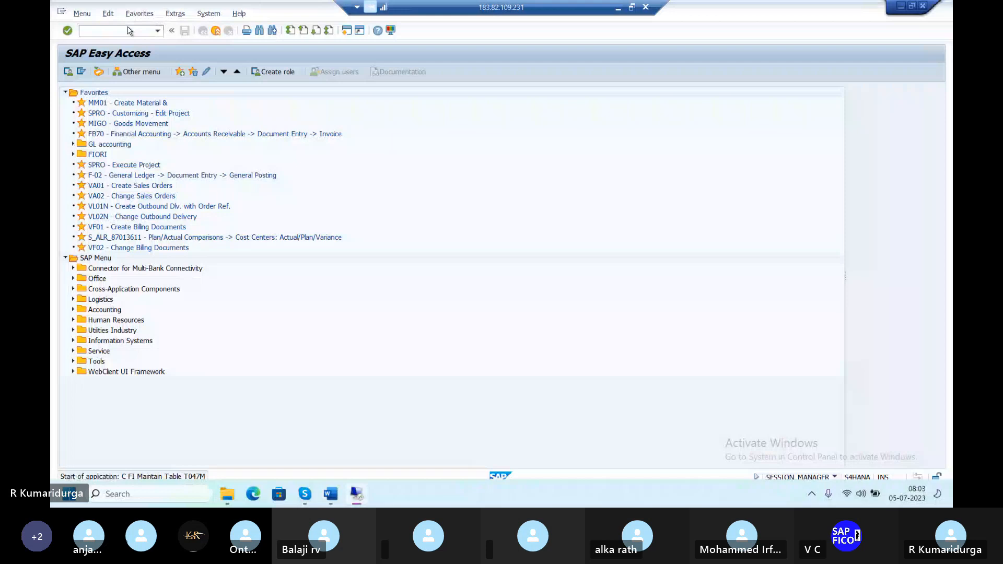
click(187, 351)
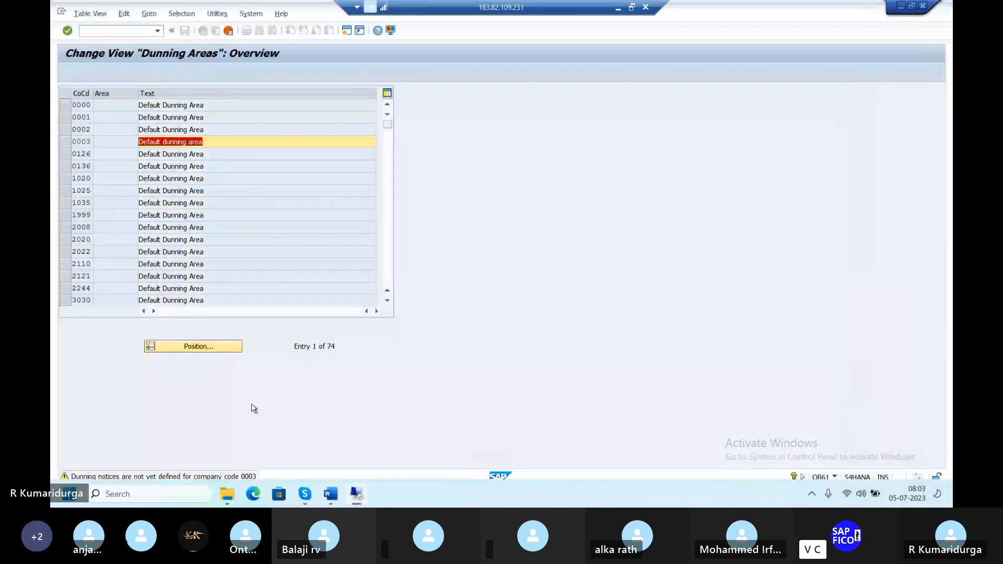
key(Return)
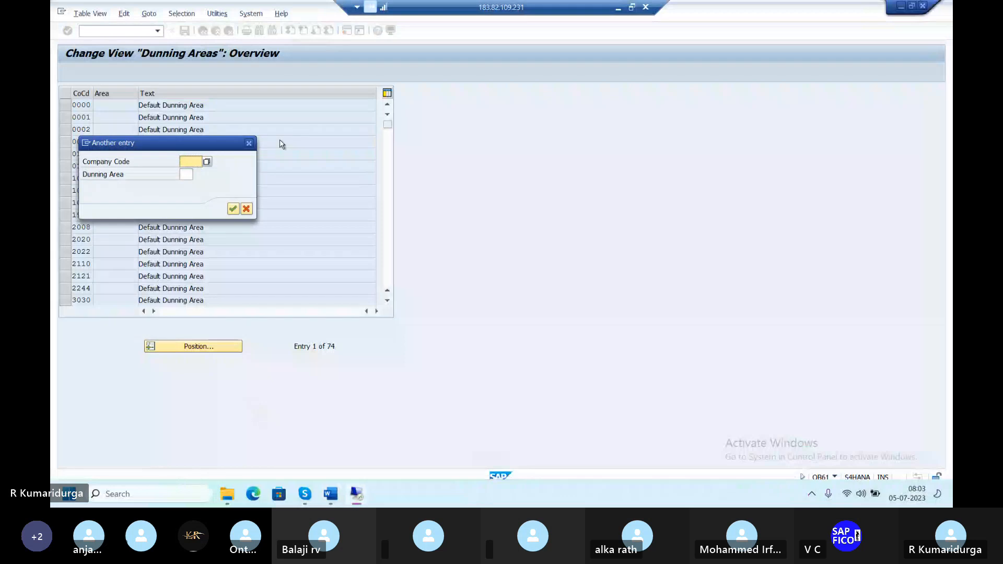
click(249, 143)
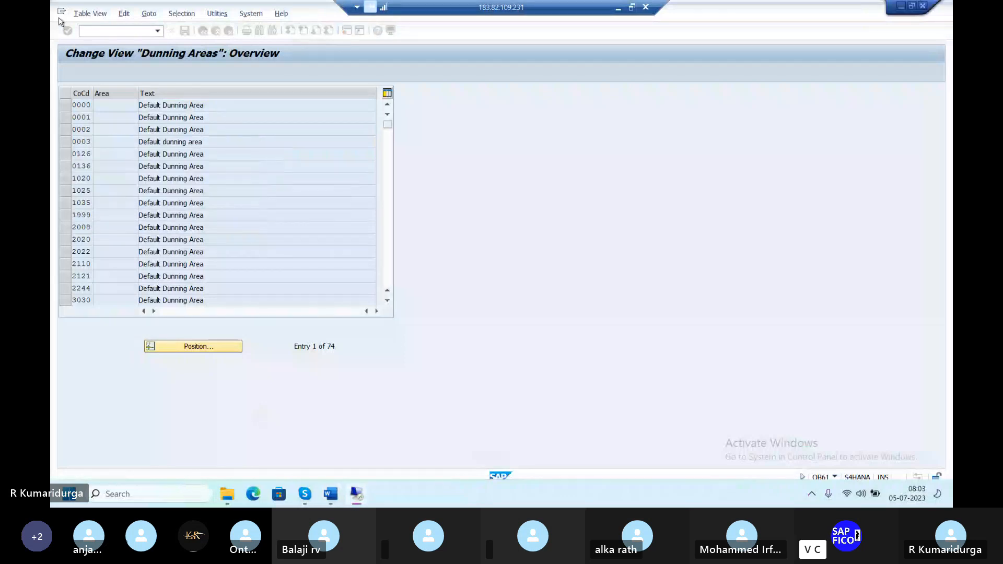
Bring up the Maintain Dunning Procedure list, procedures 0001 to ZMD, via /NFBMP.
click(101, 33)
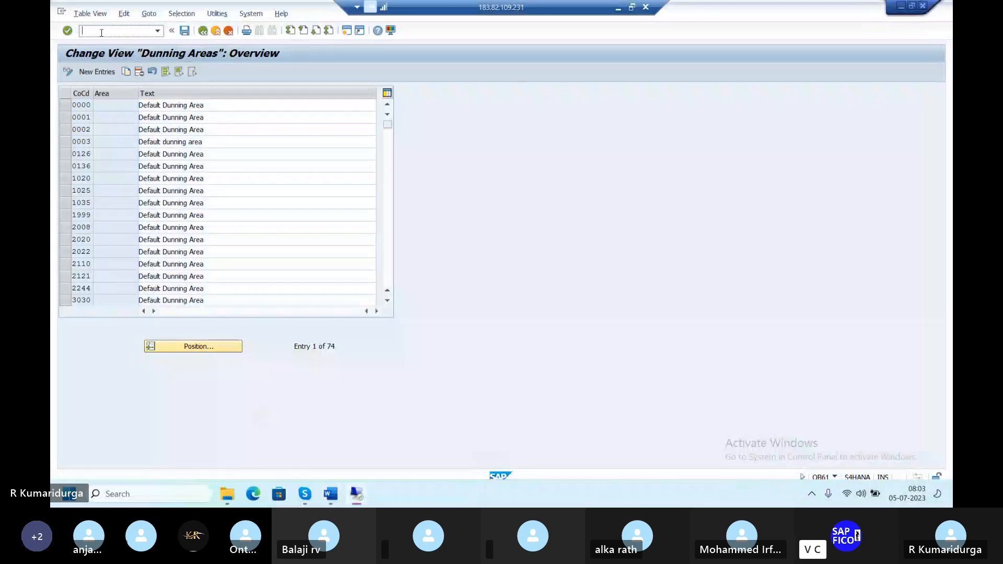
text(/NF)
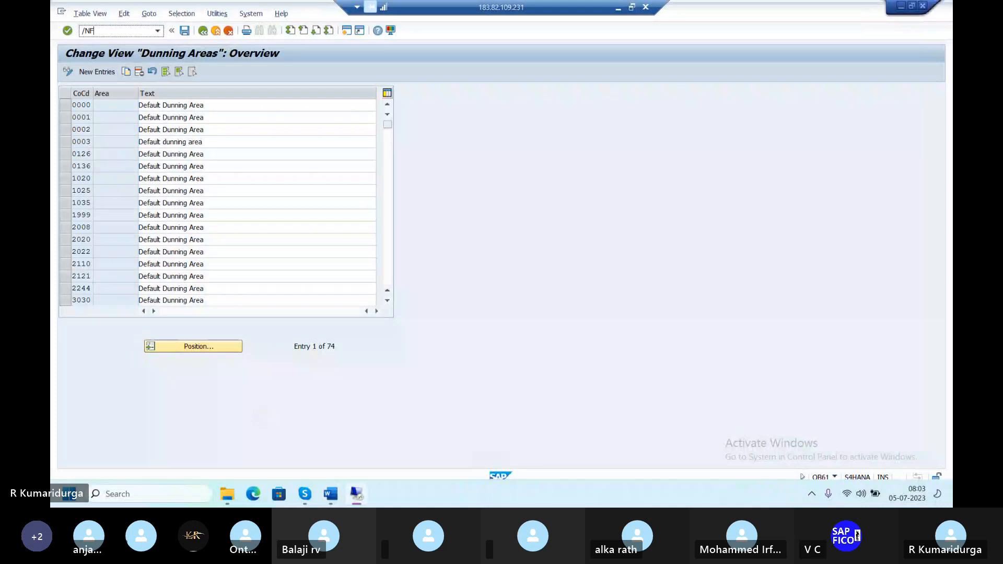
text(BMP)
key(Return)
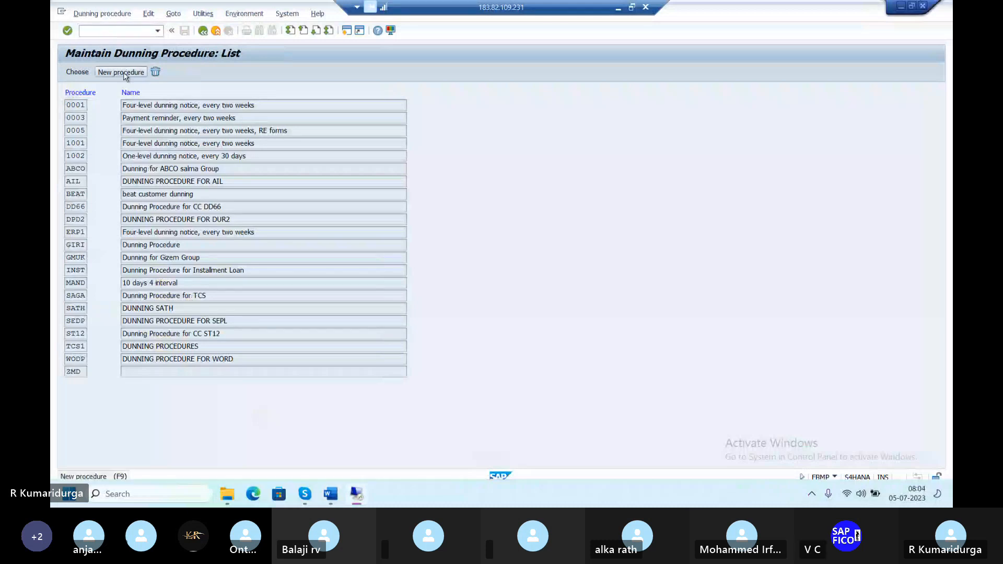
Create new dunning procedure DUDP named 'DUNNING PROCEDURE FOR DUR1'.
click(124, 73)
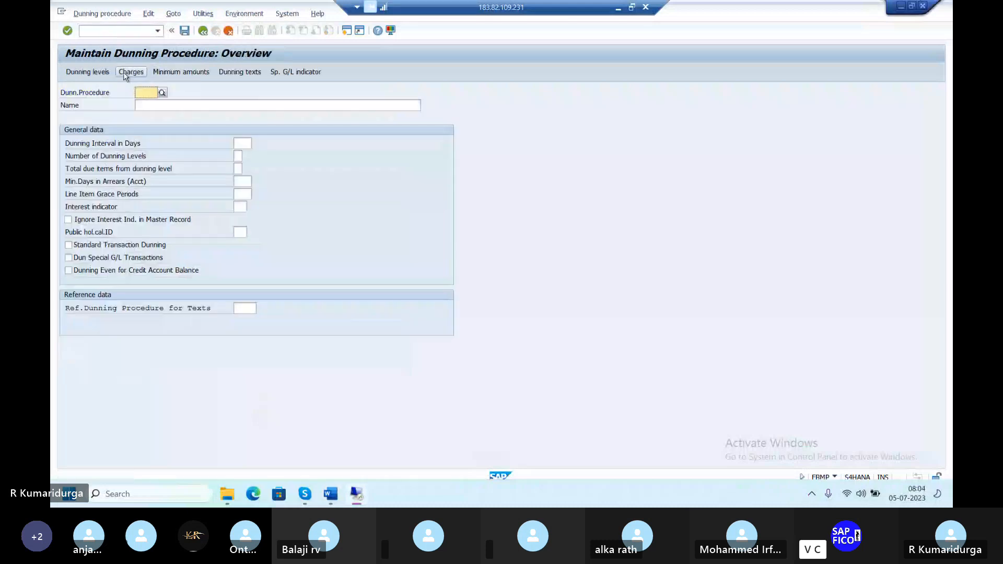
text(DUDP)
key(Tab)
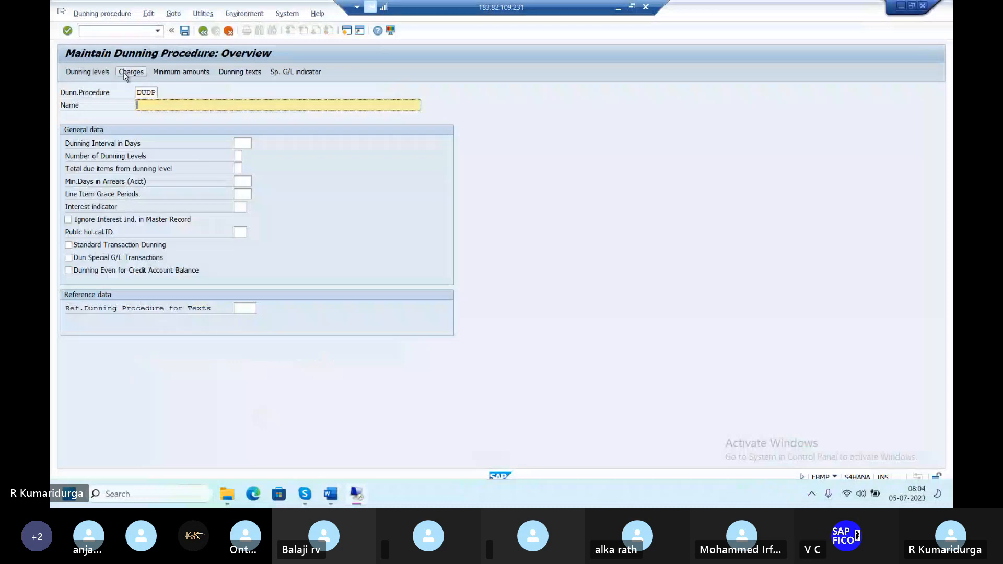
text(DUNNING PRO)
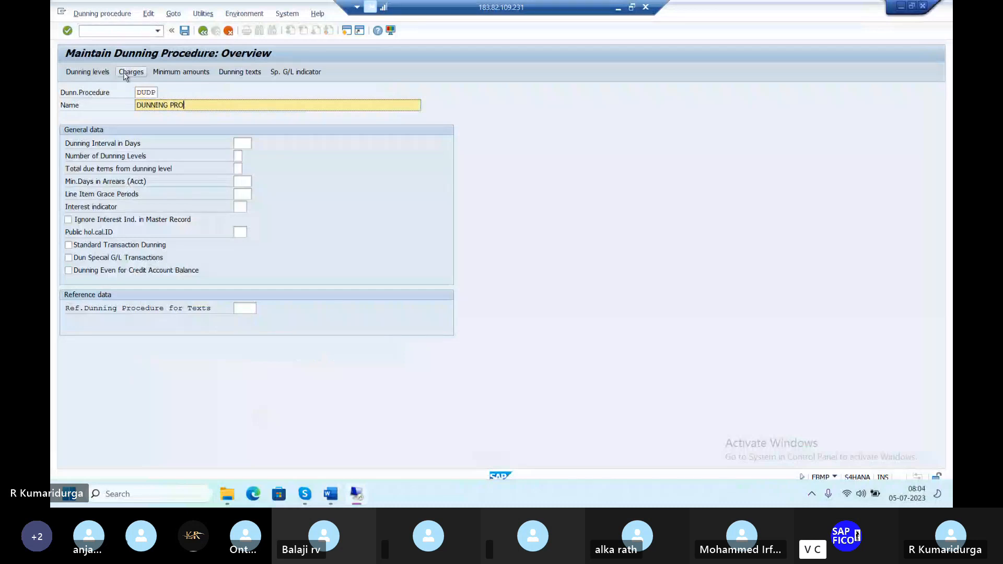
text(CEDURE)
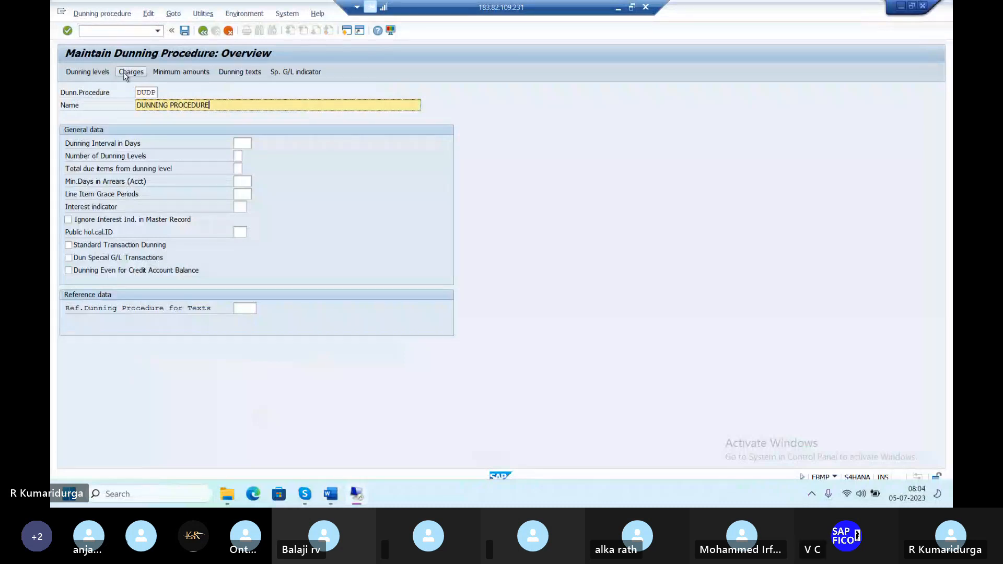
text( FOR DUR1)
Set a 1-day dunning interval, 2 dunning levels and 1 grace day, and enable standard transaction dunning.
click(242, 142)
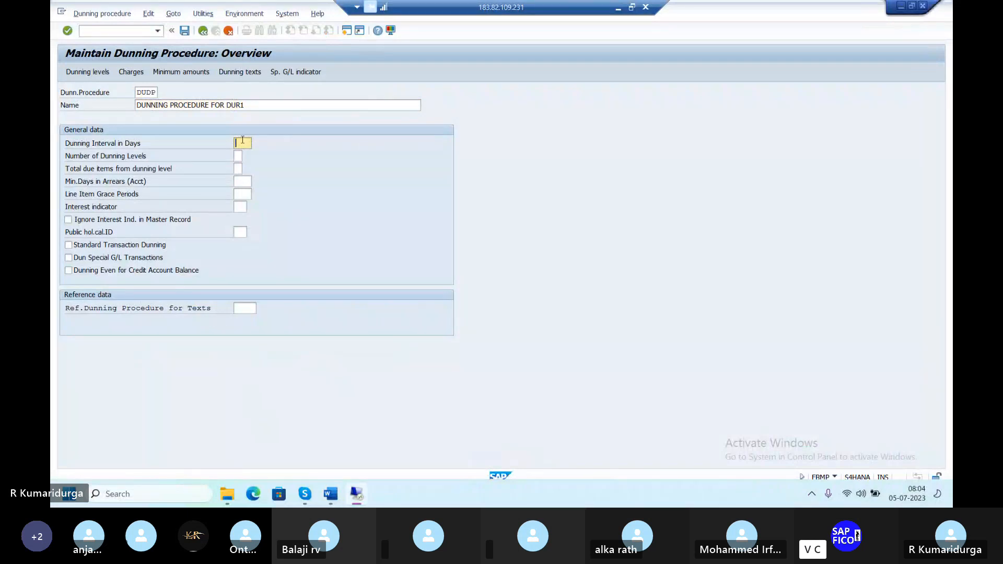
text(1)
click(239, 156)
text(2)
key(Tab)
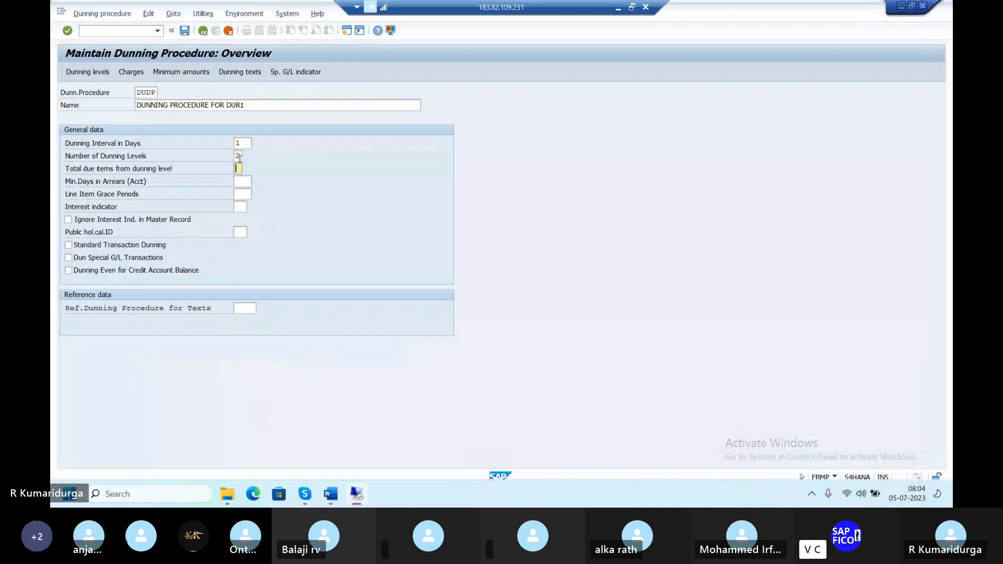
click(246, 181)
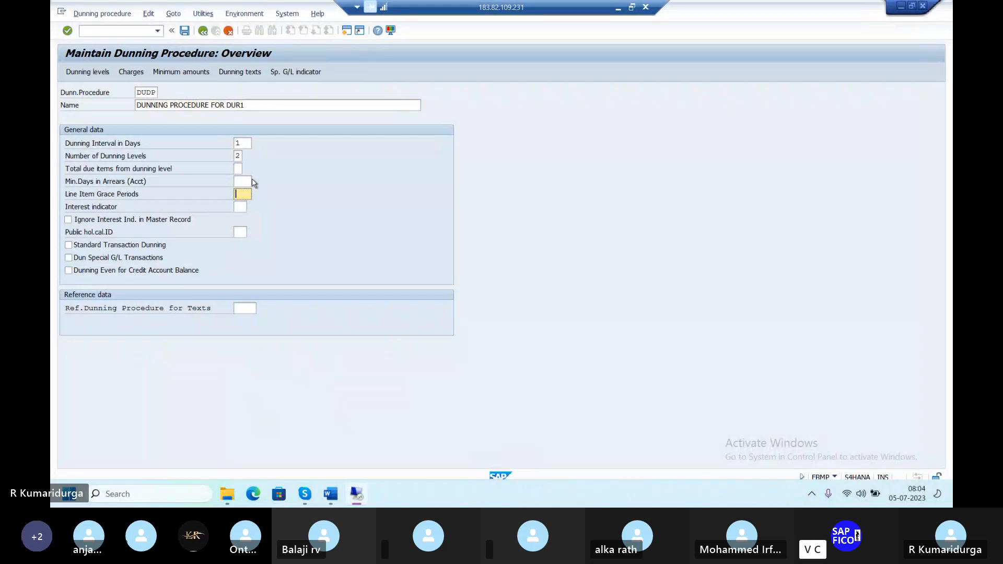
text(1)
key(Tab)
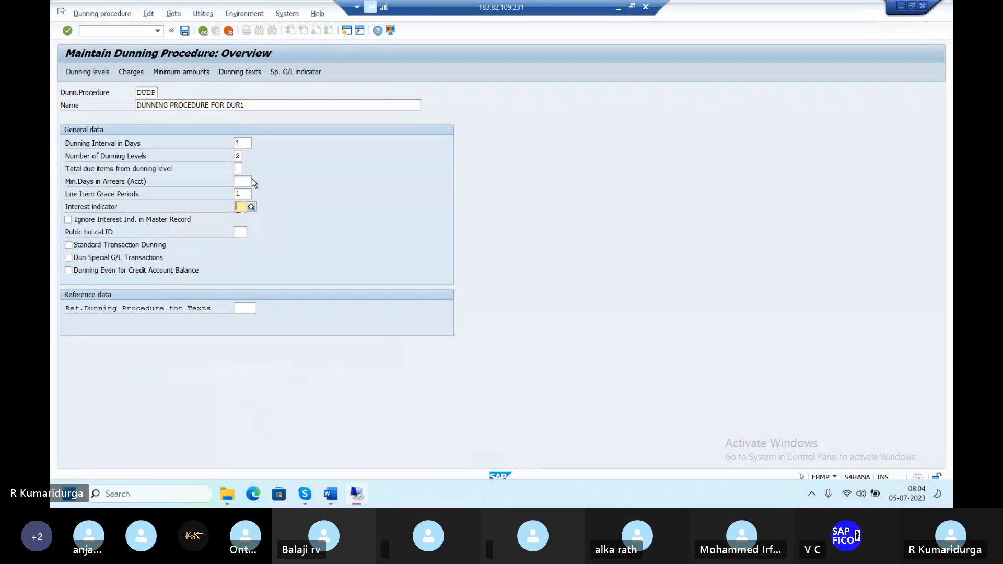
click(68, 246)
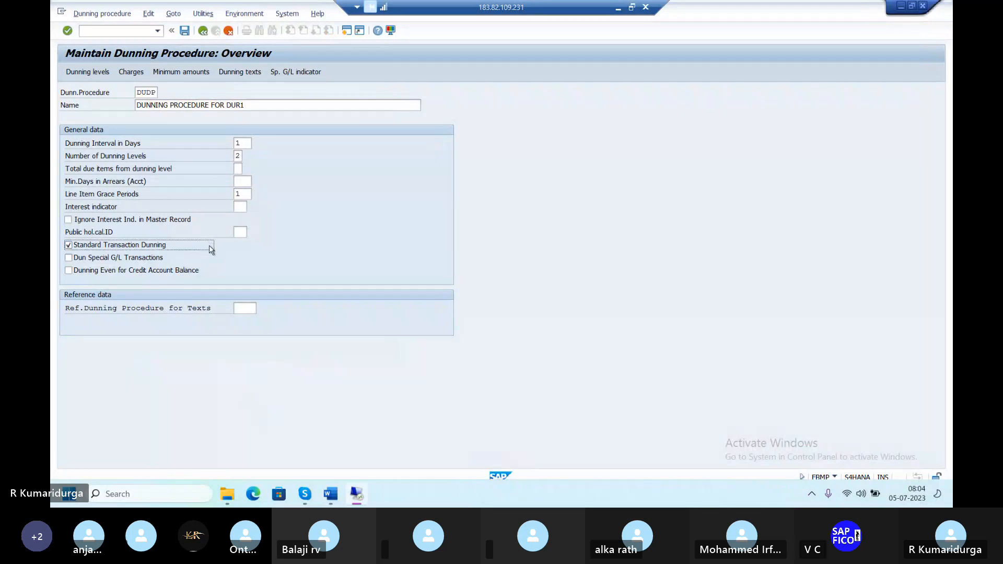
key(Return)
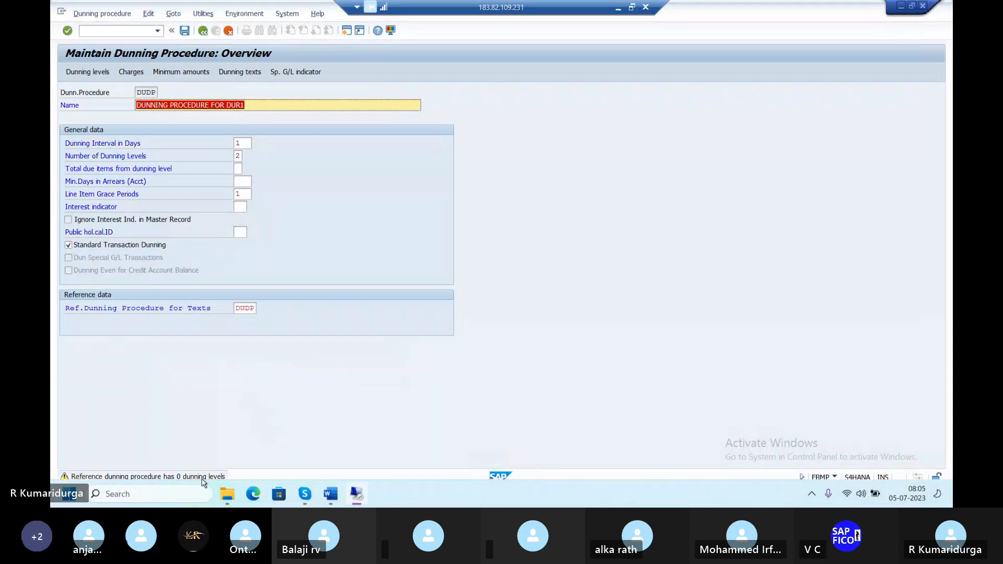
click(247, 73)
Request DUDP dunning texts for company code DUR1, with customer accounts and standard forms.
click(246, 73)
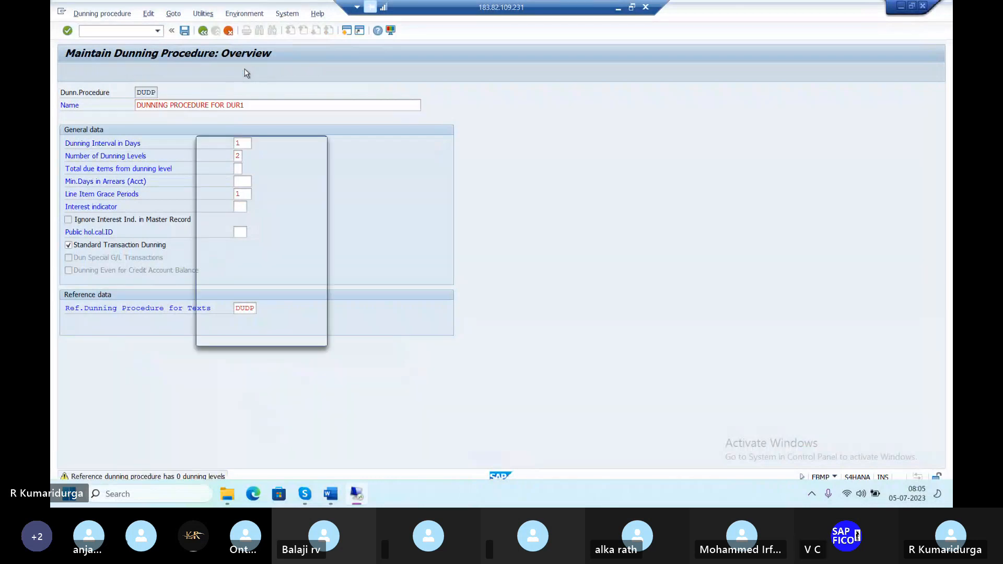
text(DUR)
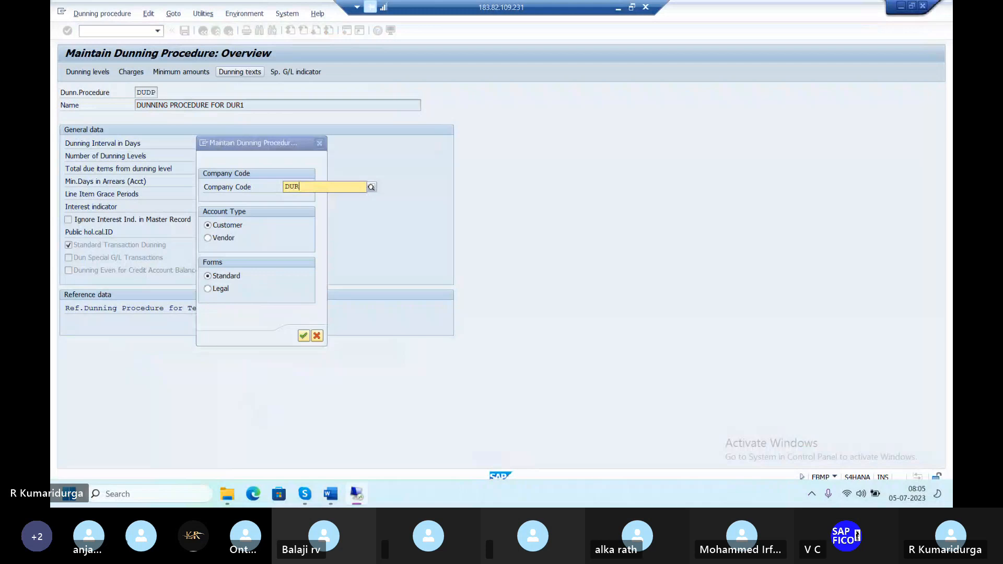
text(1)
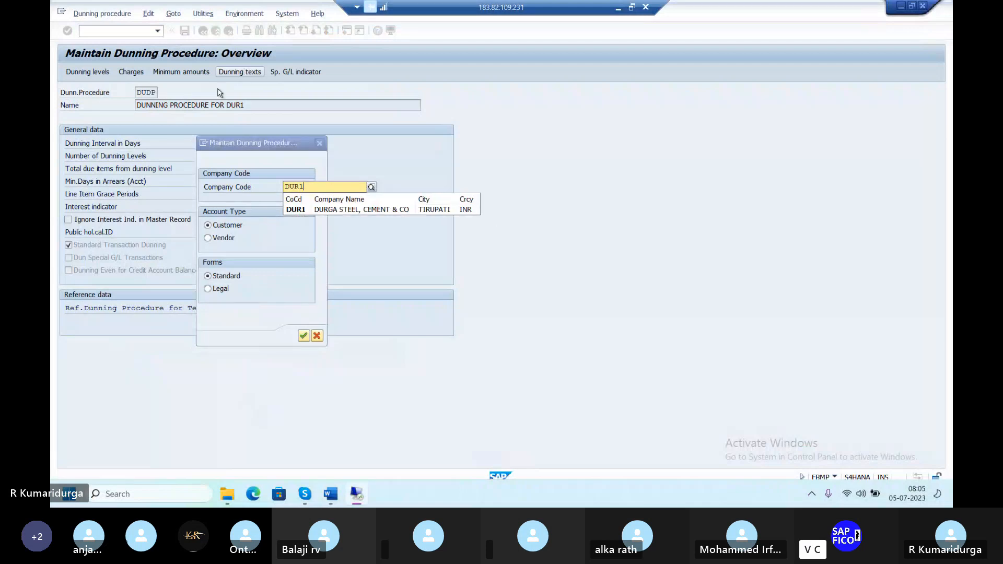
key(Down)
key(Return)
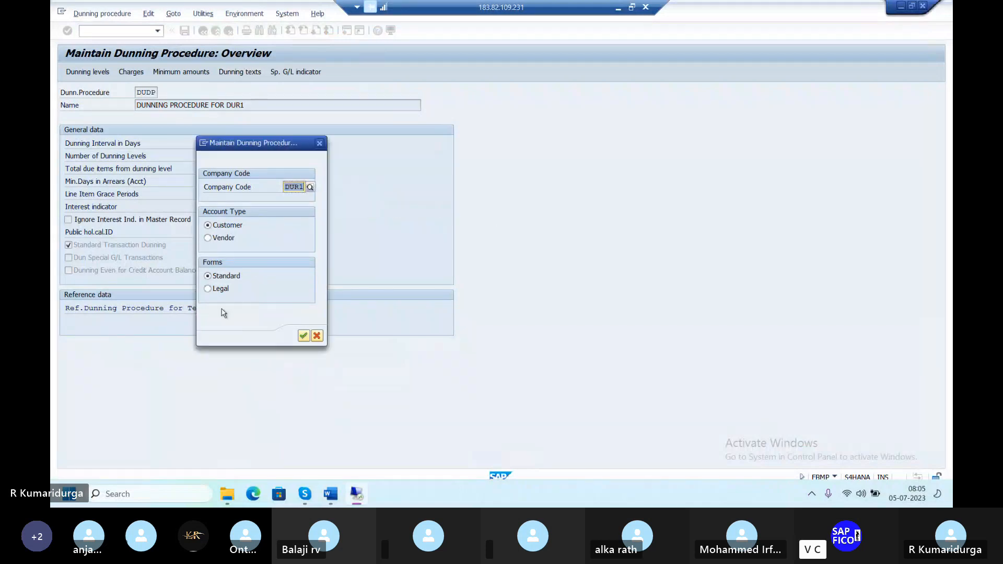
Add company code DUR1 with separate notices per dunning level, saved under the customizing request.
click(303, 336)
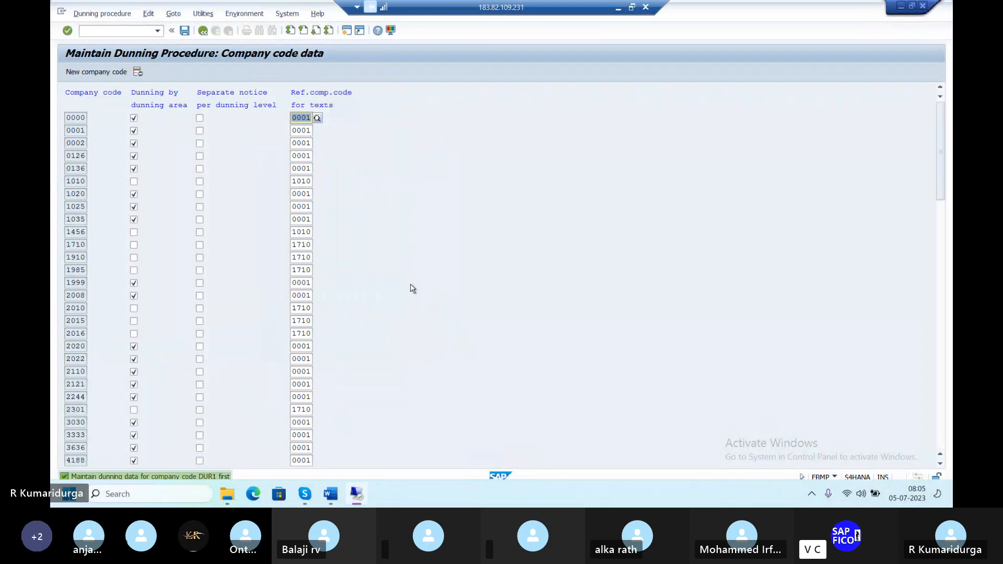
click(95, 71)
text(DUR)
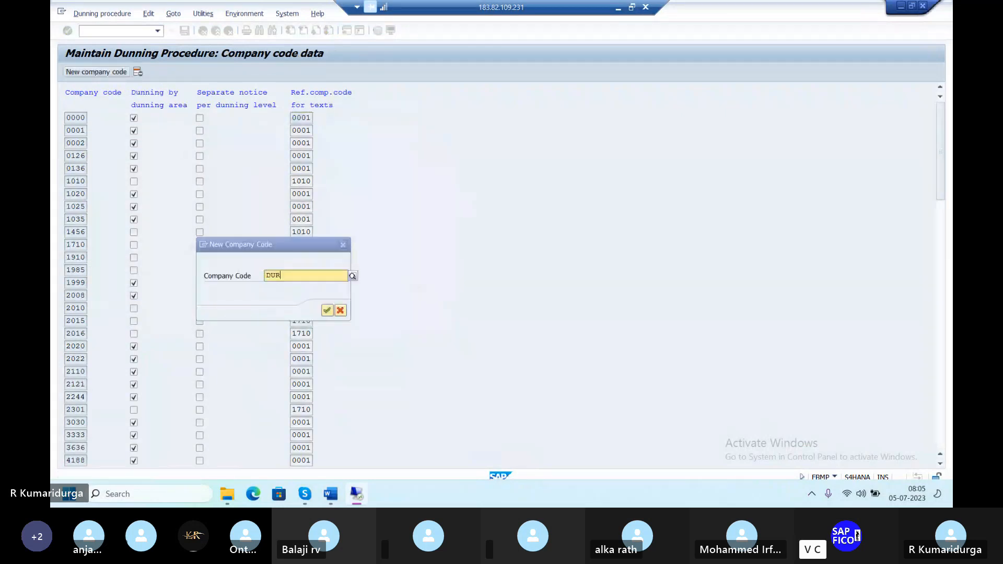
text(1)
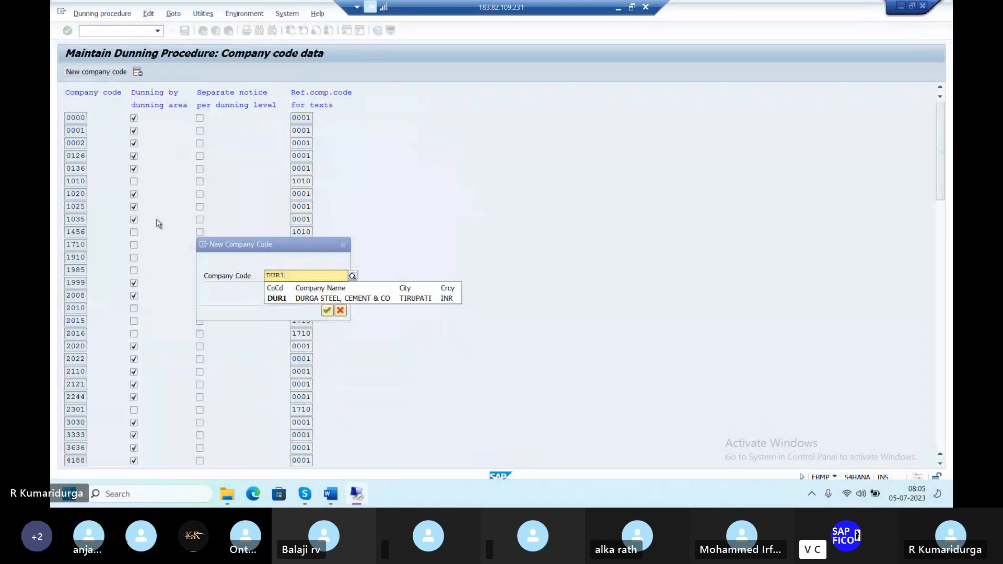
click(285, 299)
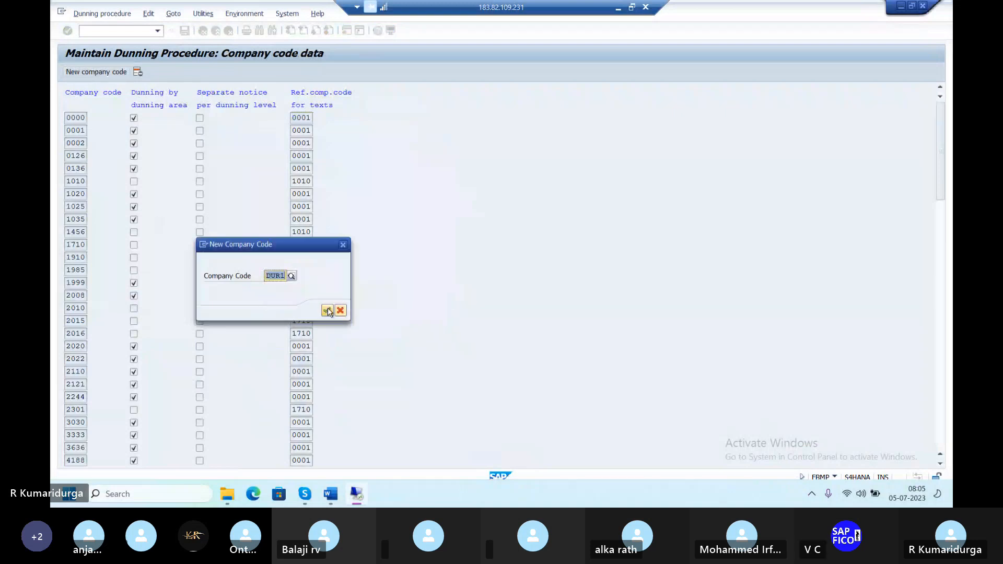
click(328, 311)
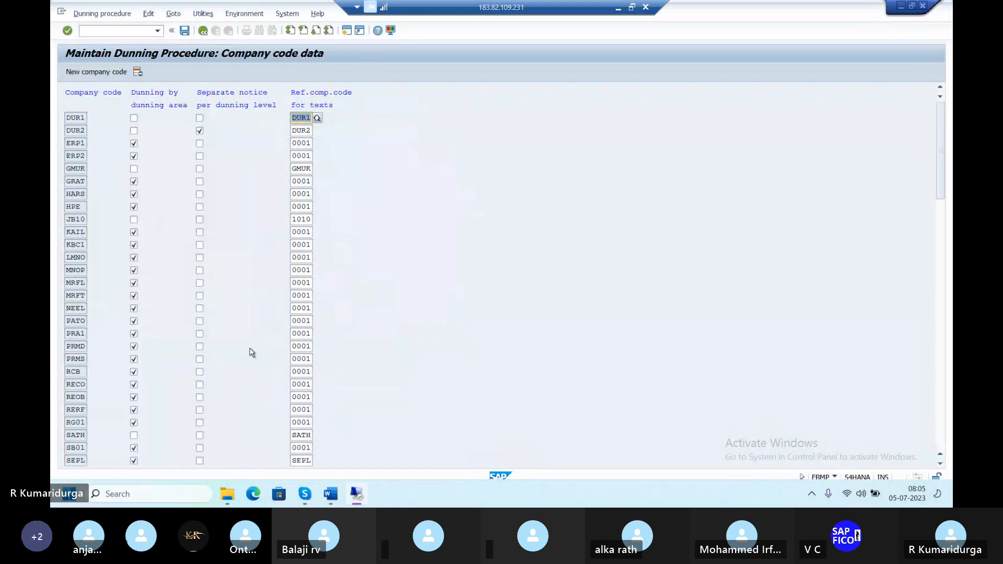
click(200, 119)
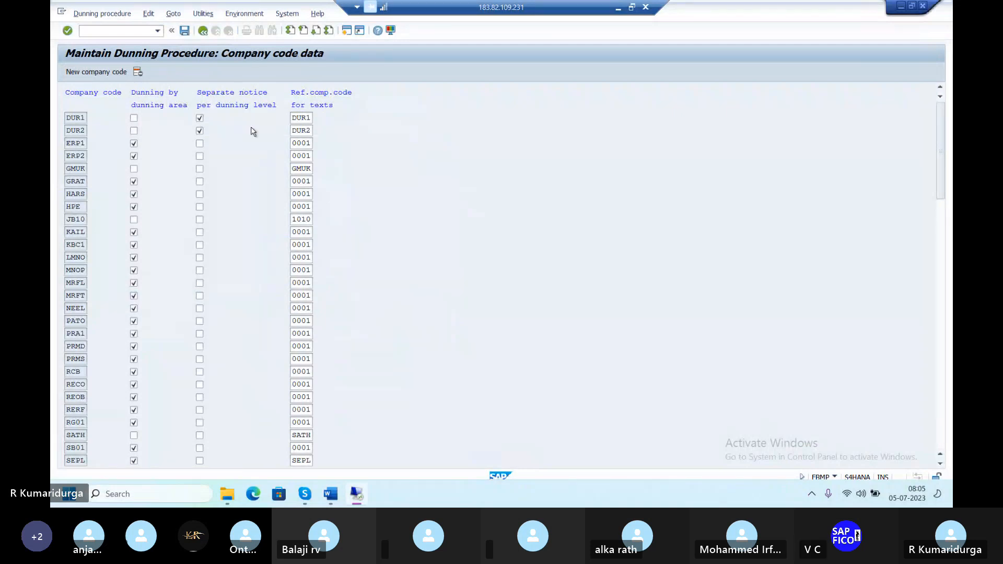
scroll(253, 131, up, 10)
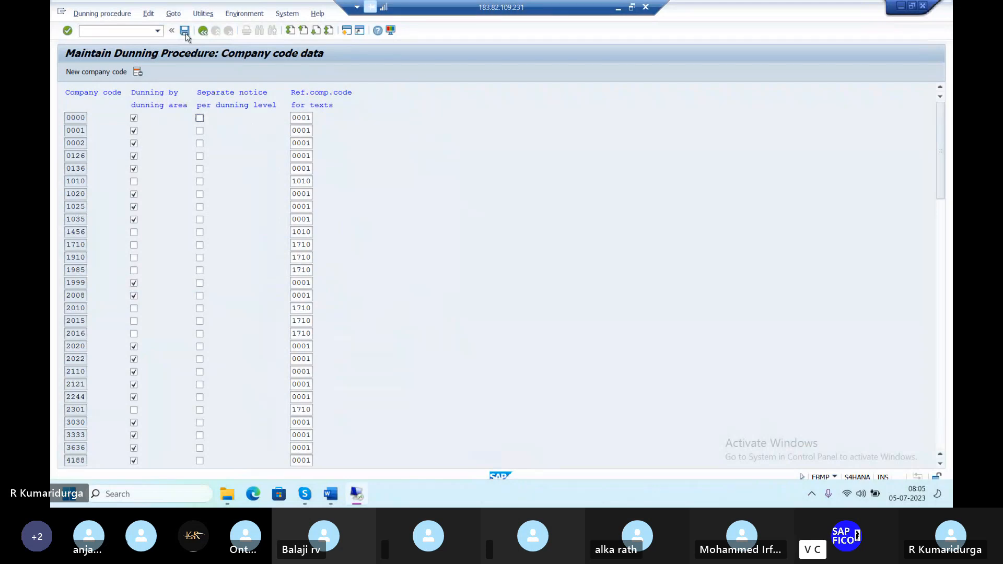
click(303, 125)
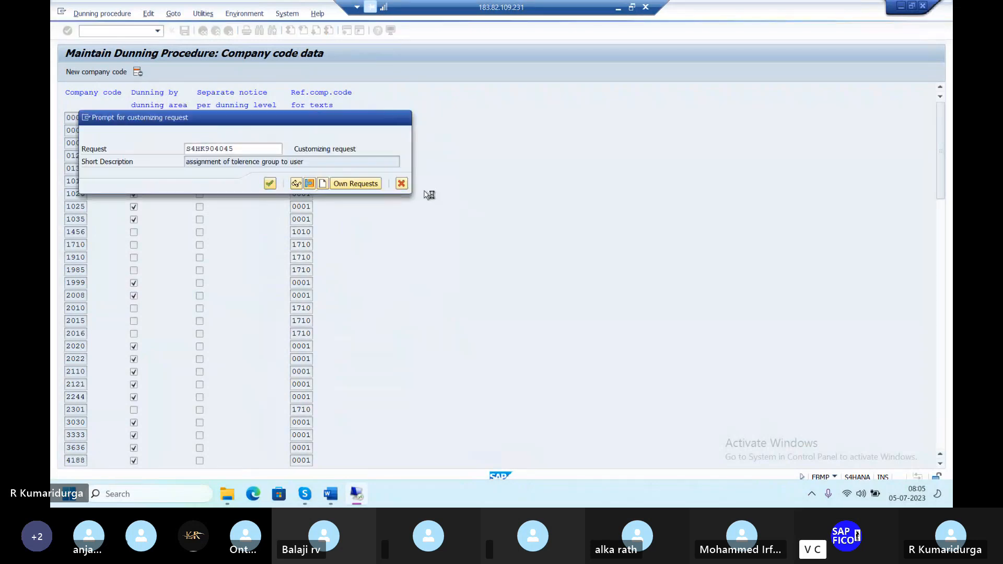
key(Return)
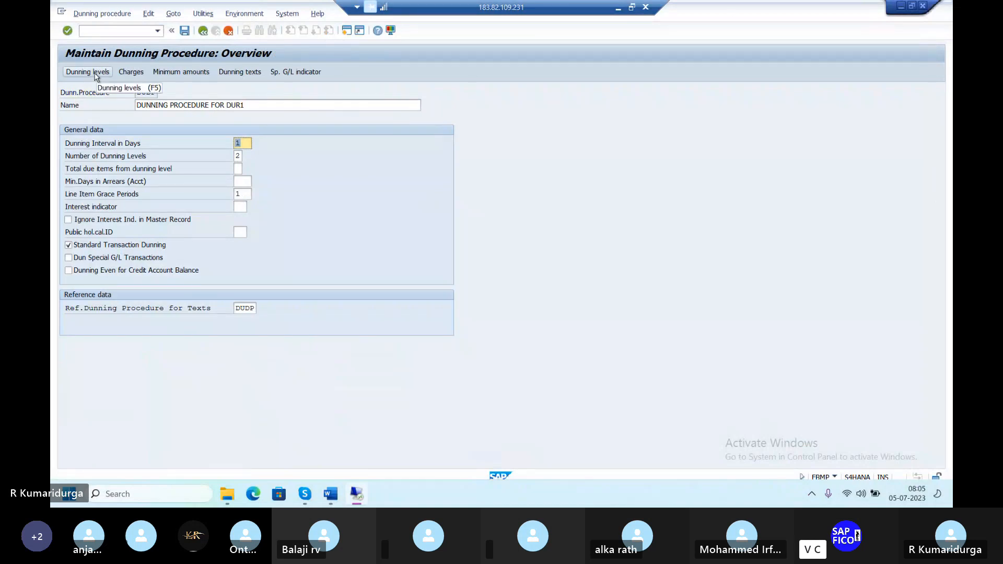
Open the Dunning texts for procedure DUDP again.
click(248, 74)
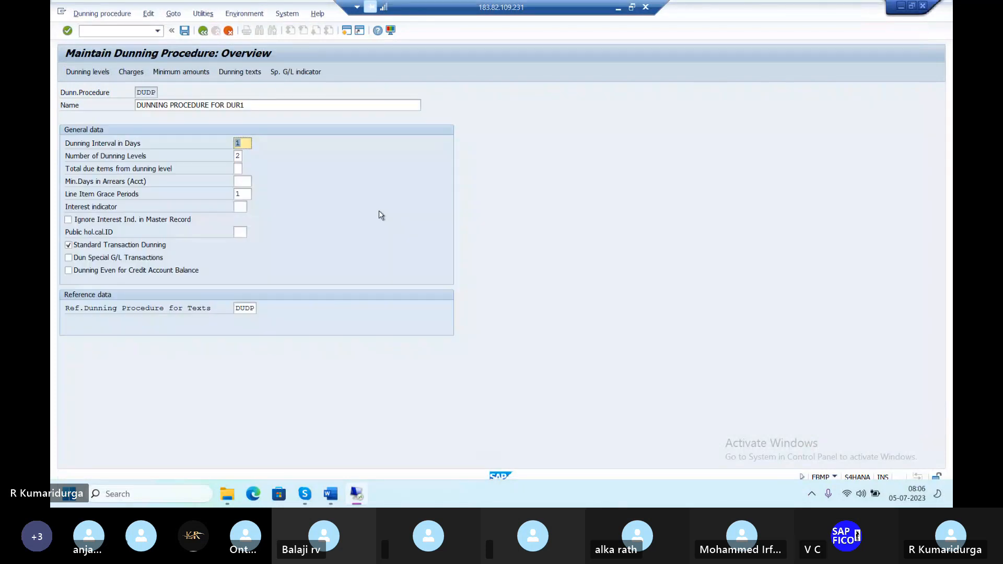
click(256, 76)
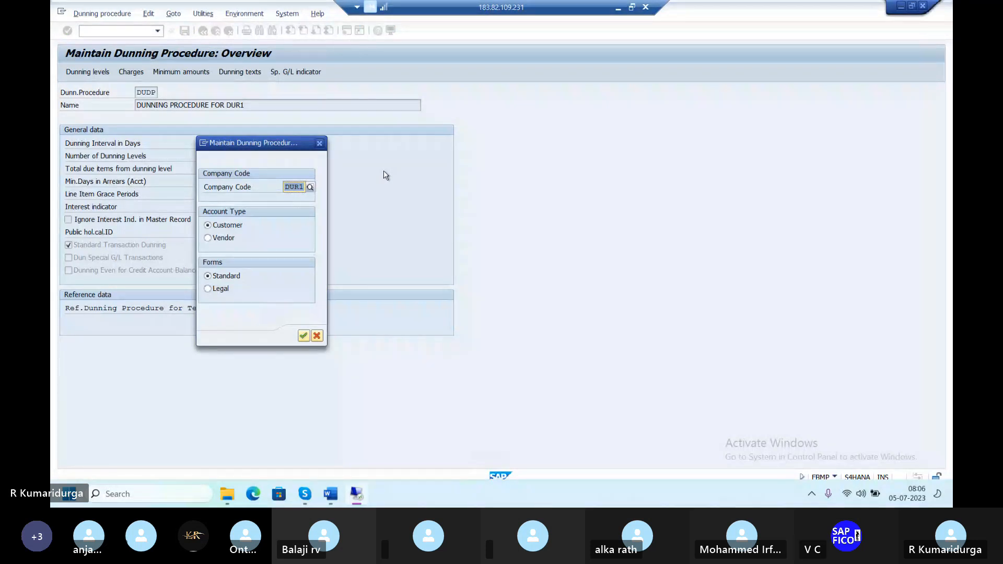
Confirm DUR1 and create new form selection rows for dunning levels 1 and 2.
click(304, 337)
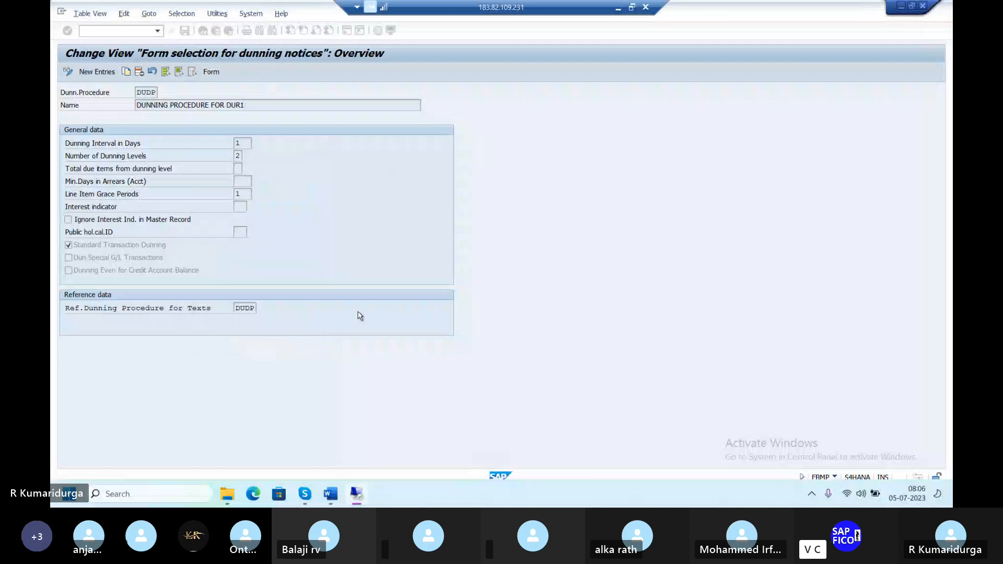
click(102, 73)
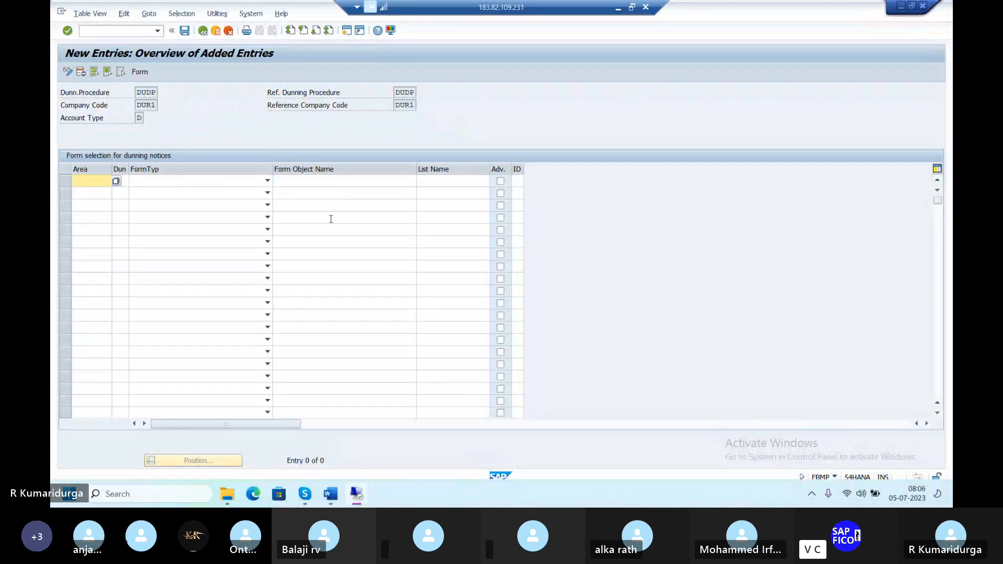
key(F3)
click(119, 180)
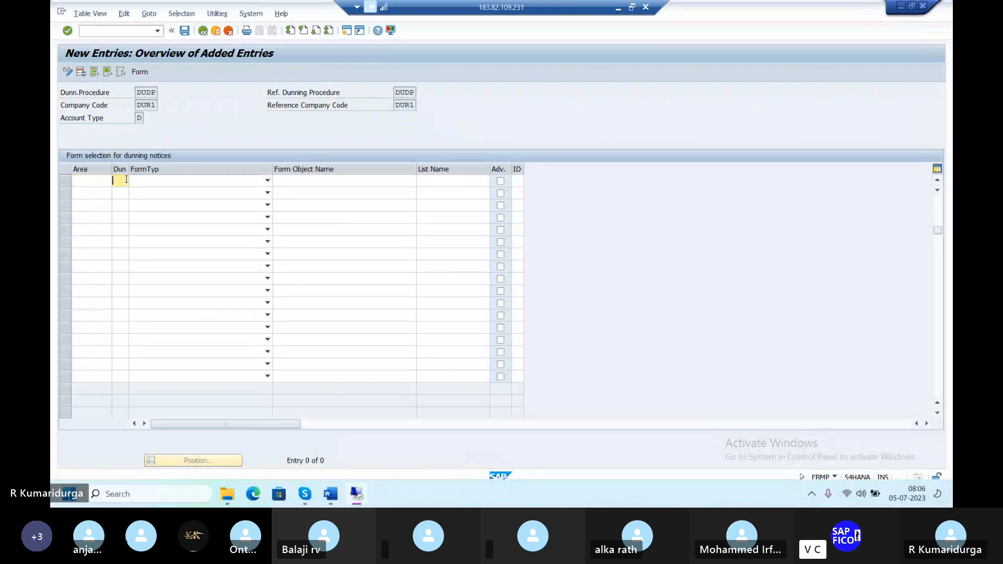
text(1)
key(Down)
text(2)
click(140, 180)
click(139, 181)
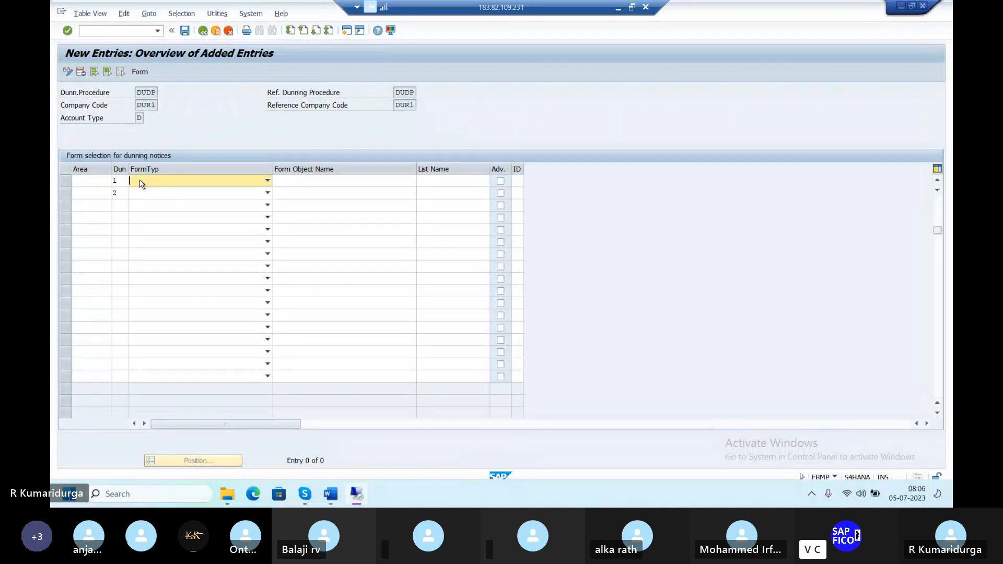
click(330, 181)
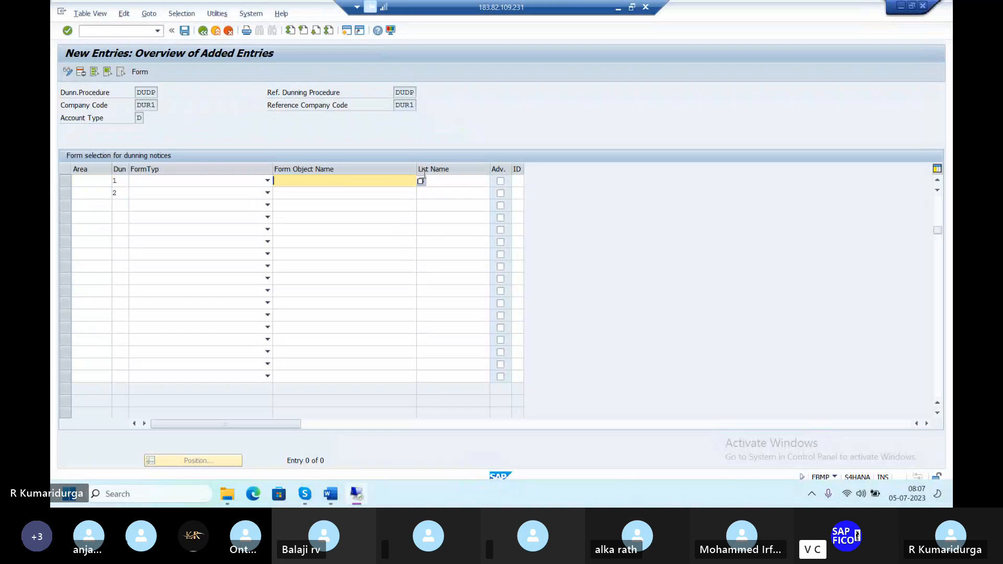
Enter form F150_DUNN_01 as the form object name for dunning levels 1 and 2.
text(F)
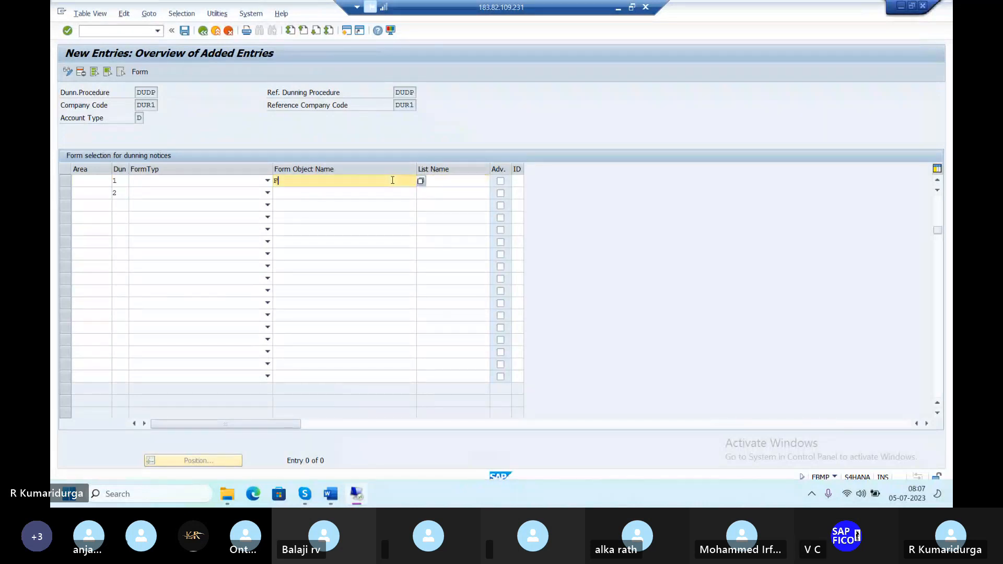
key(BackSpace)
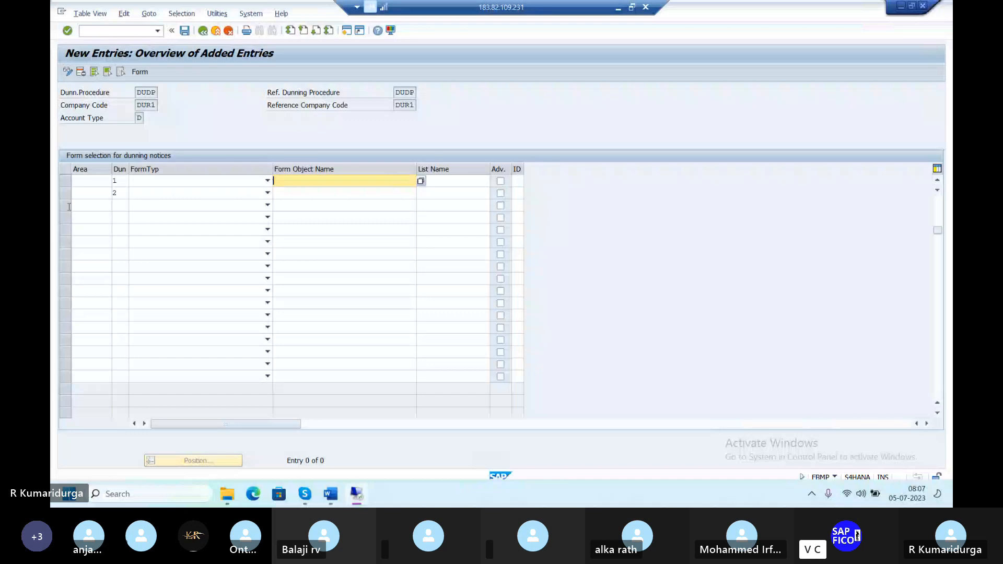
click(140, 180)
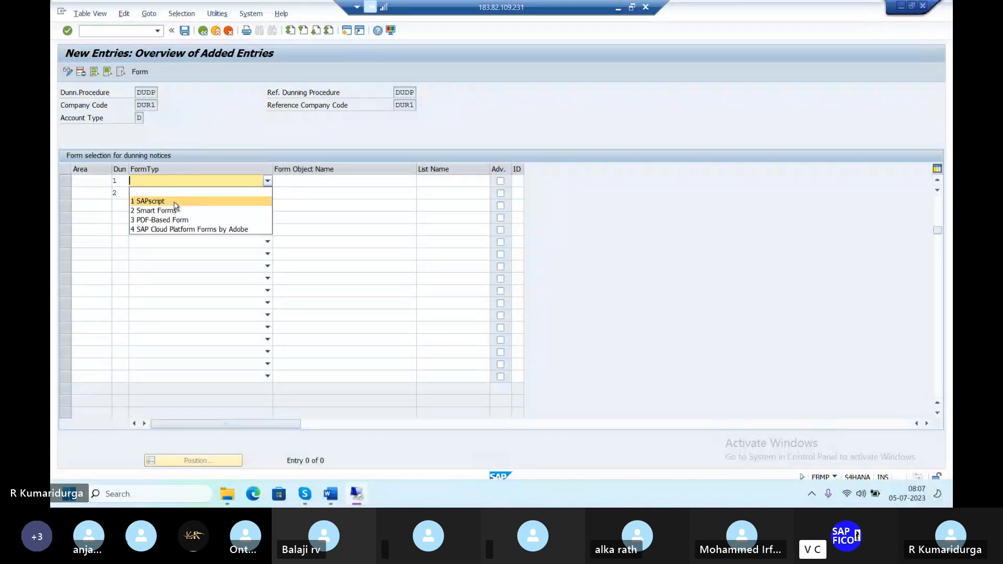
click(371, 236)
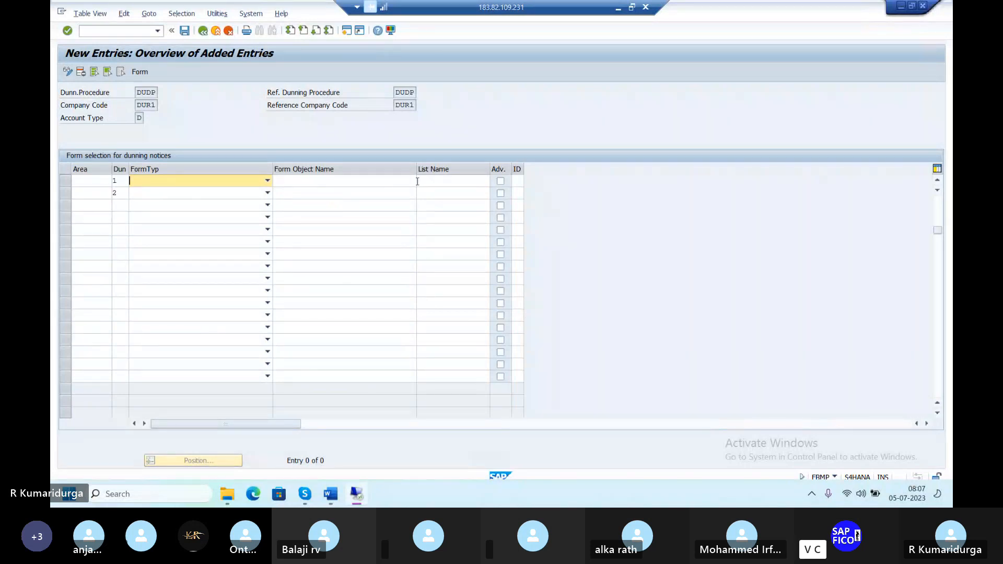
click(397, 182)
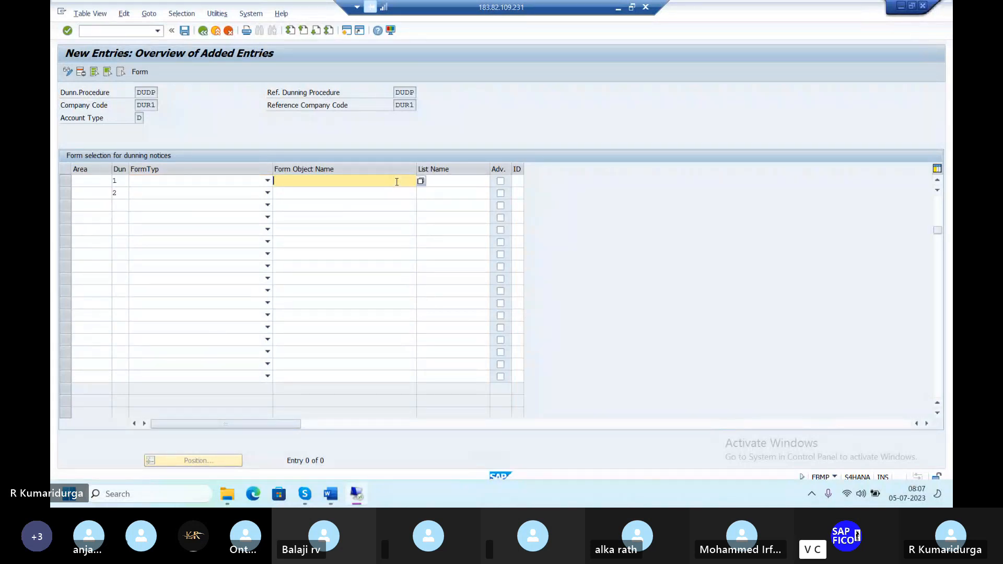
text(F150_DUNN_01)
click(392, 194)
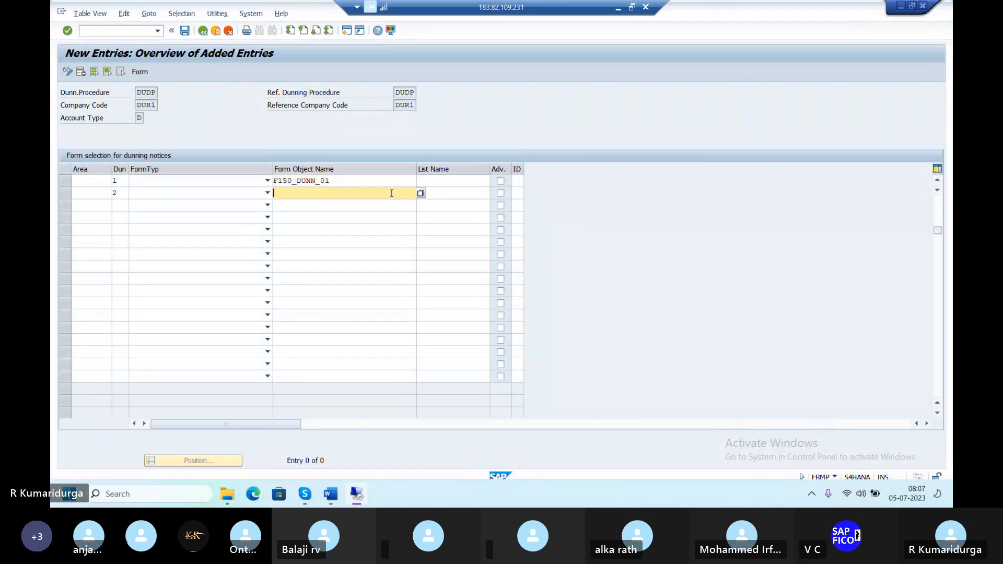
text(F150_DUNN_)
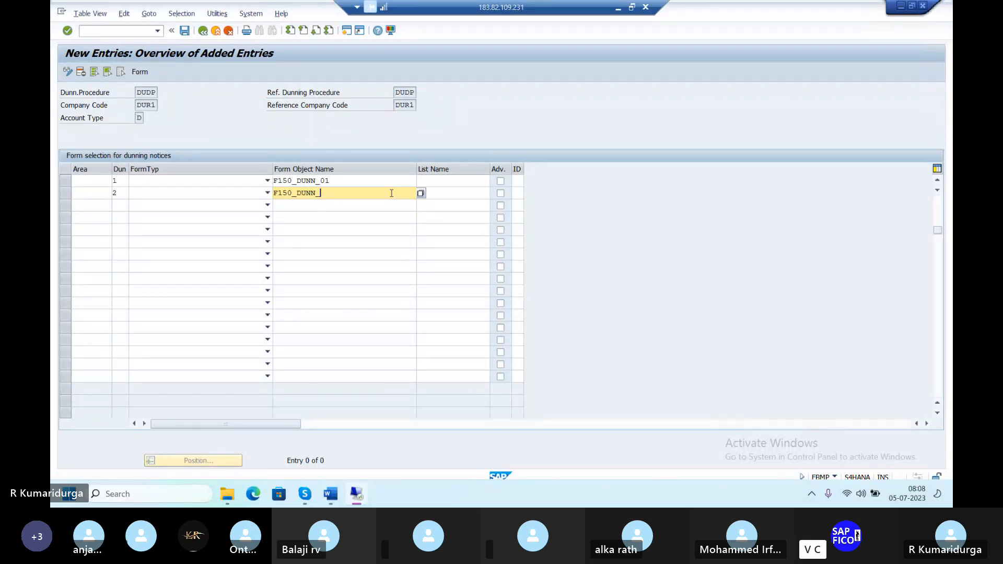
text(01)
Submit the form entries past the missing form type warnings and save them.
key(Tab)
key(Tab)
key(Tab)
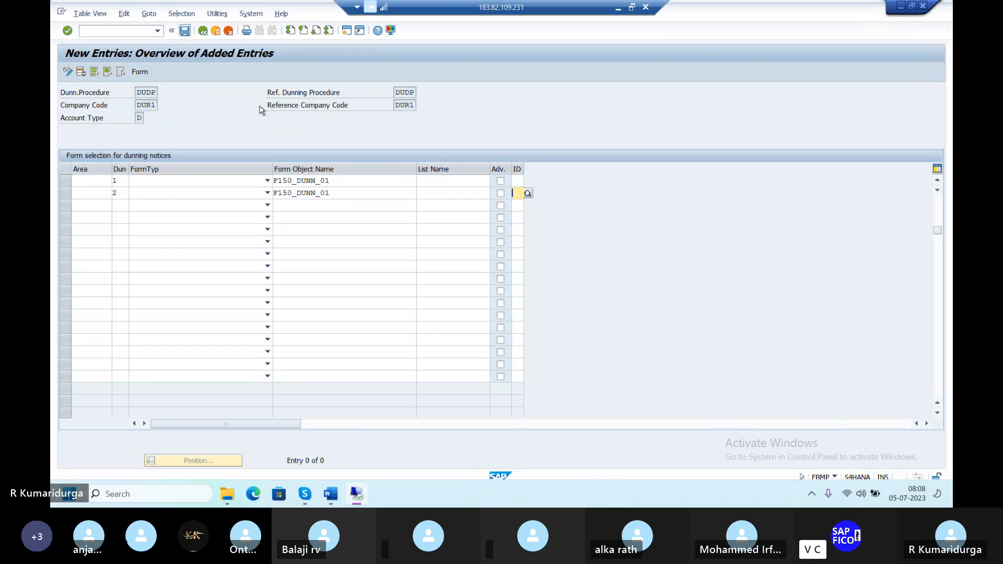
key(Return)
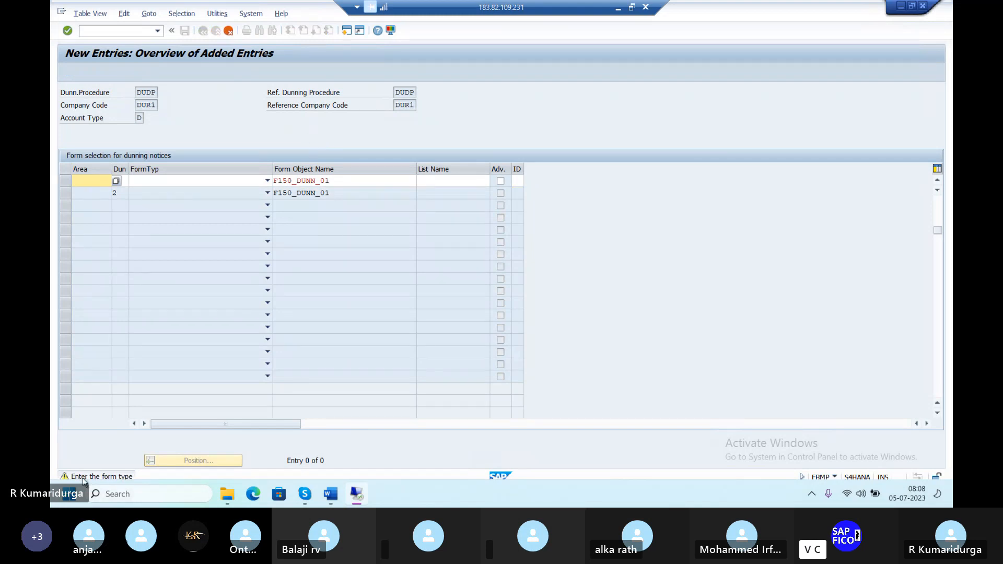
key(Return)
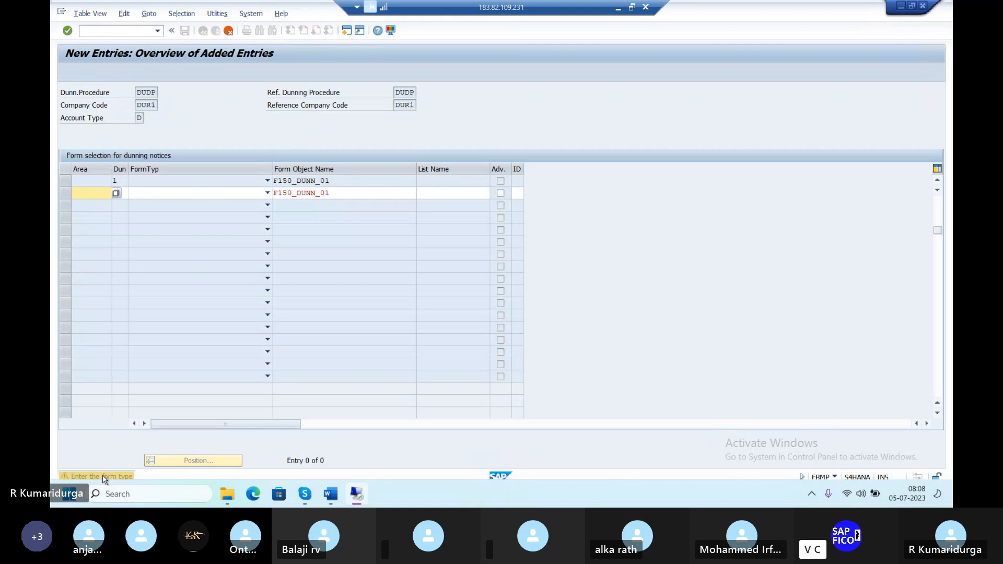
key(Return)
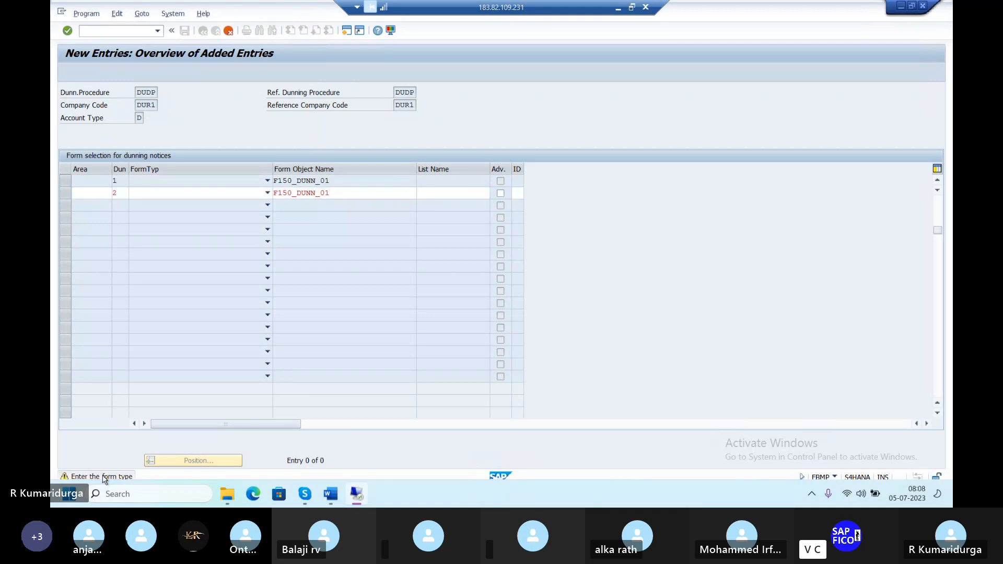
key(ctrl+s)
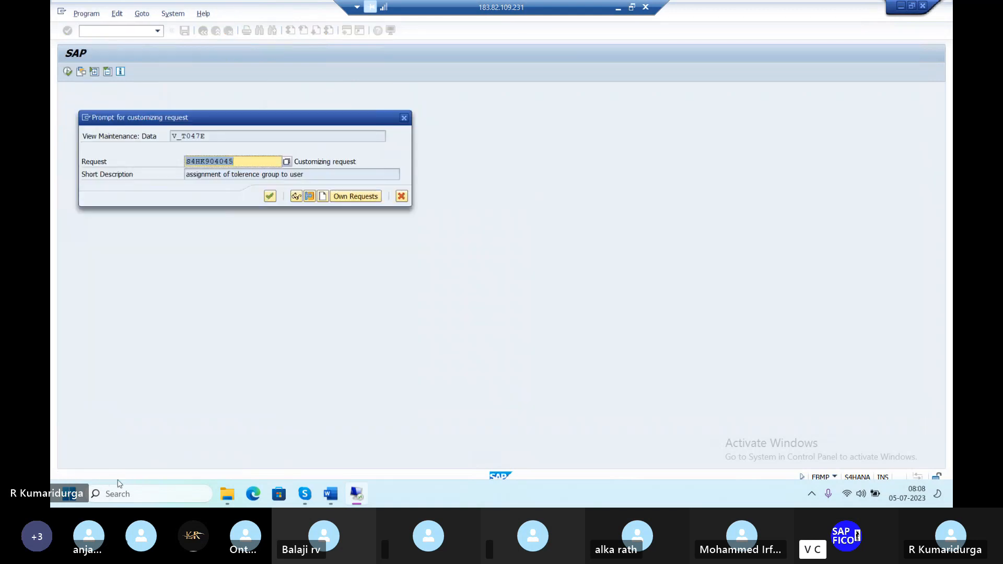
Confirm the customizing request for the DUDP form assignments and back out to the procedure overview.
click(275, 200)
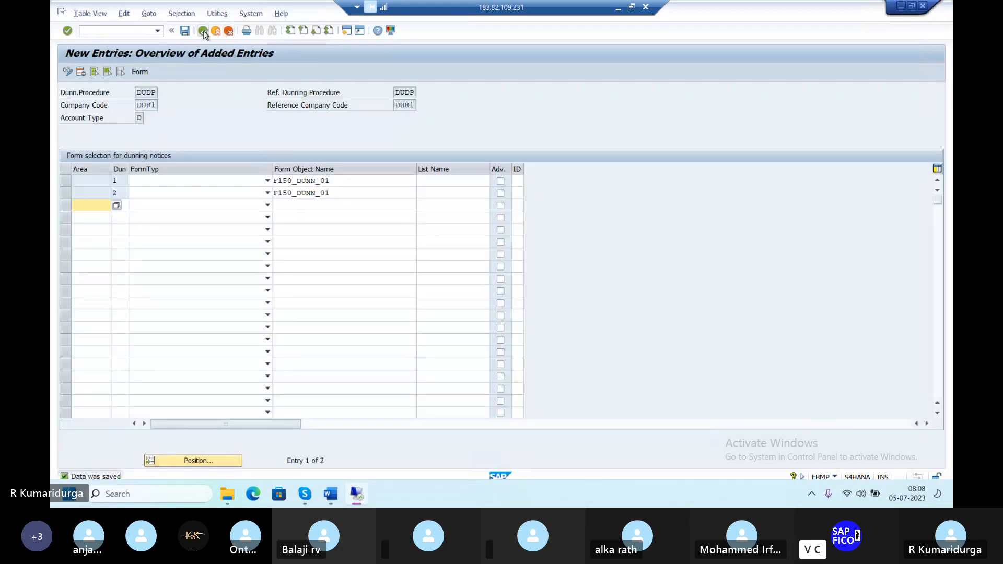
click(203, 32)
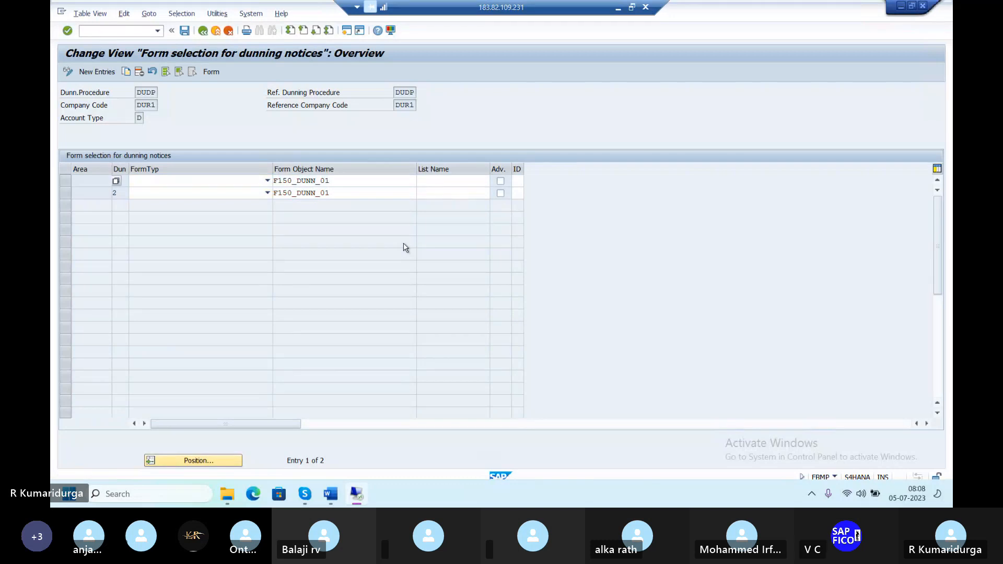
click(204, 31)
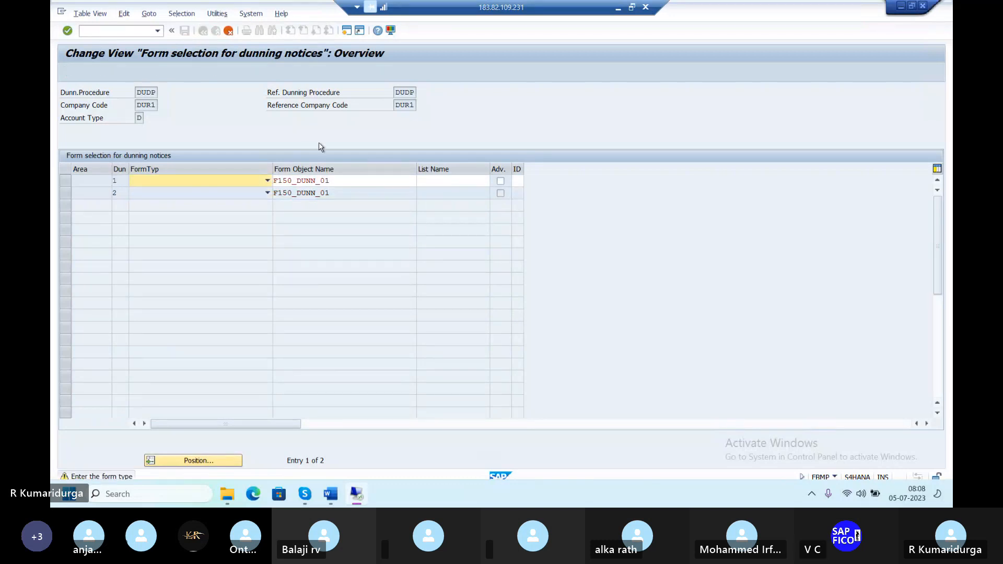
key(Return)
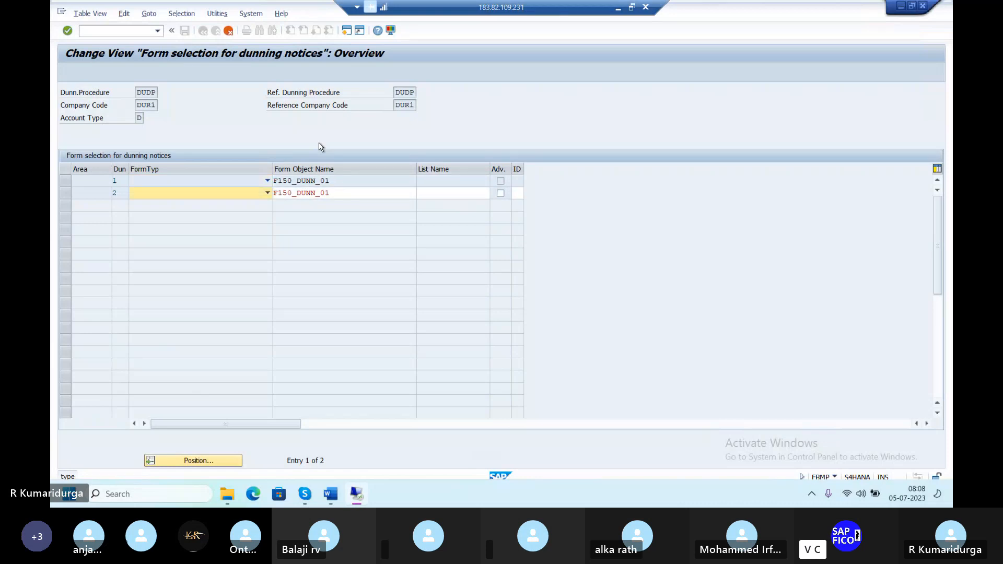
key(Return)
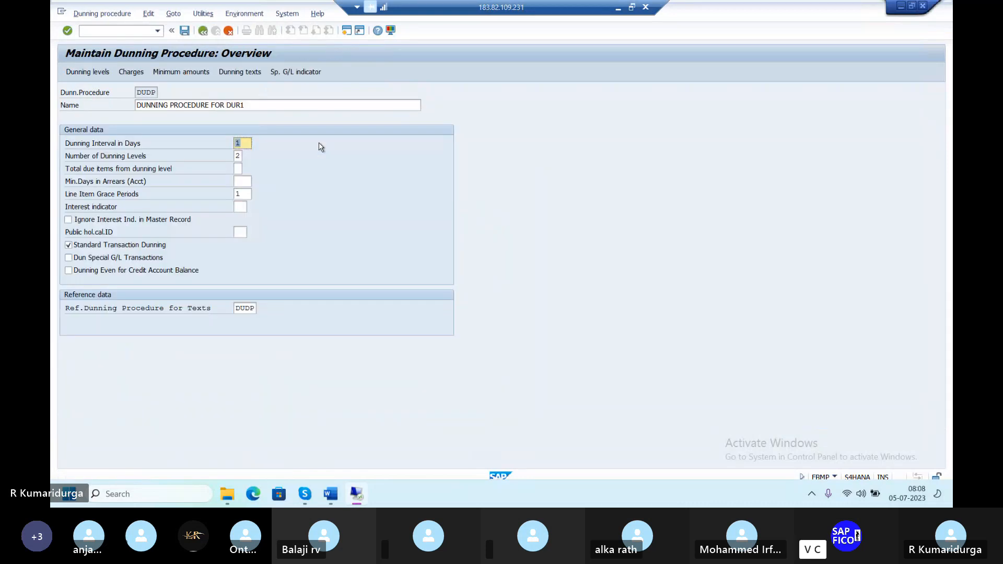
Tick Always Dun? and Print All Items for DUDP dunning levels 1 and 2.
click(98, 73)
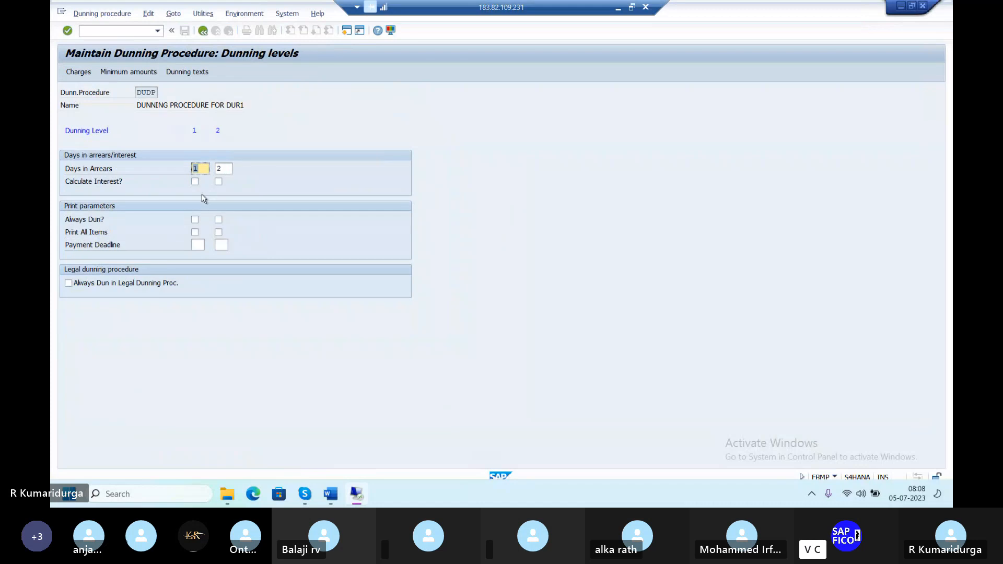
click(195, 220)
click(218, 220)
click(195, 232)
click(218, 232)
Set up INR dunning charges for levels 1 and 2 with from-amounts 1,000 and 2,000.
click(78, 72)
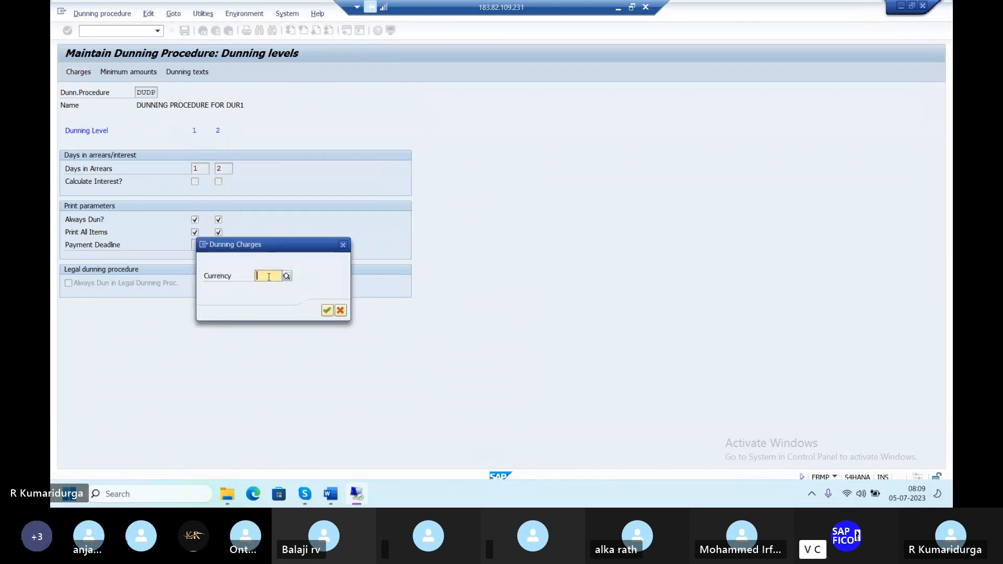
text(I)
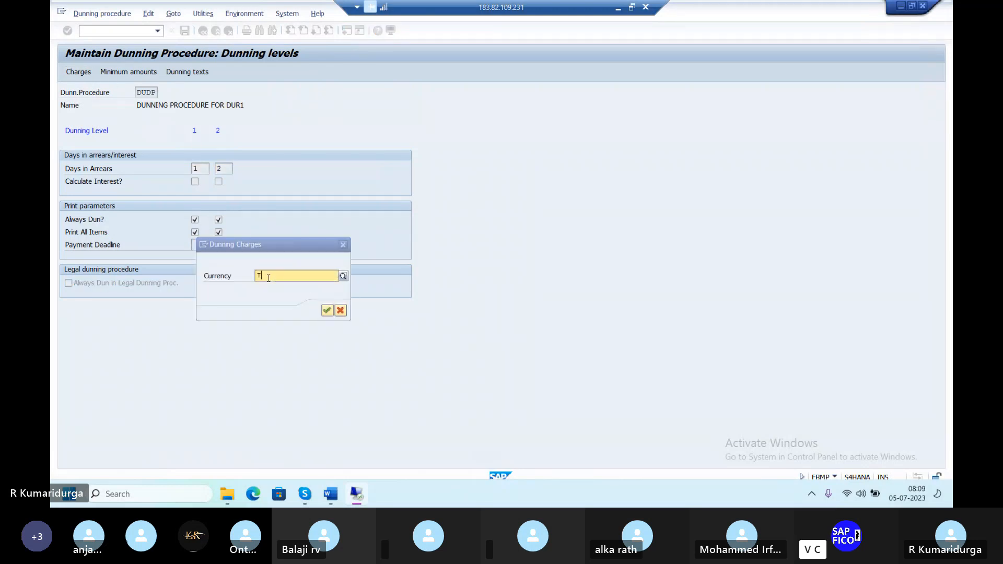
text(NR)
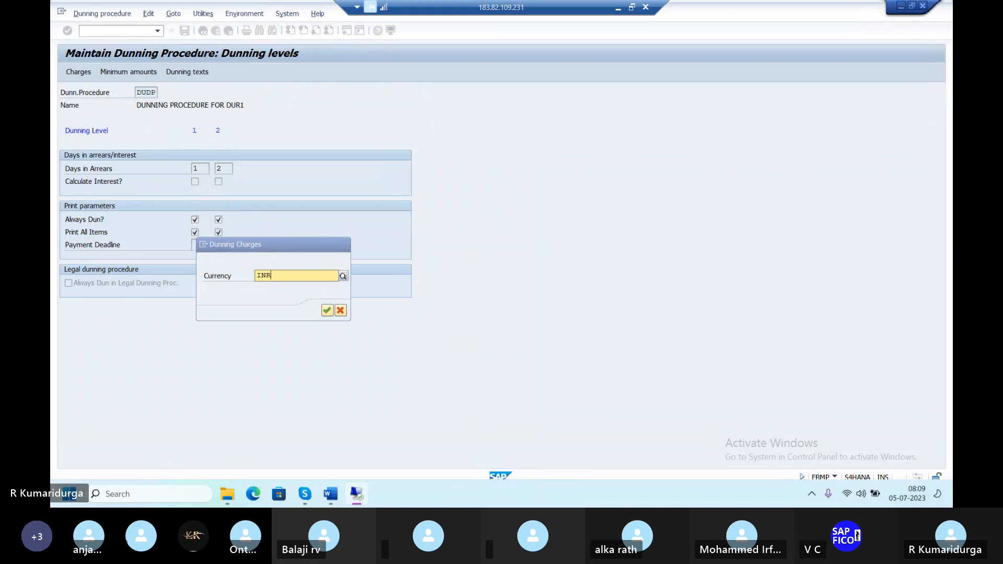
key(Return)
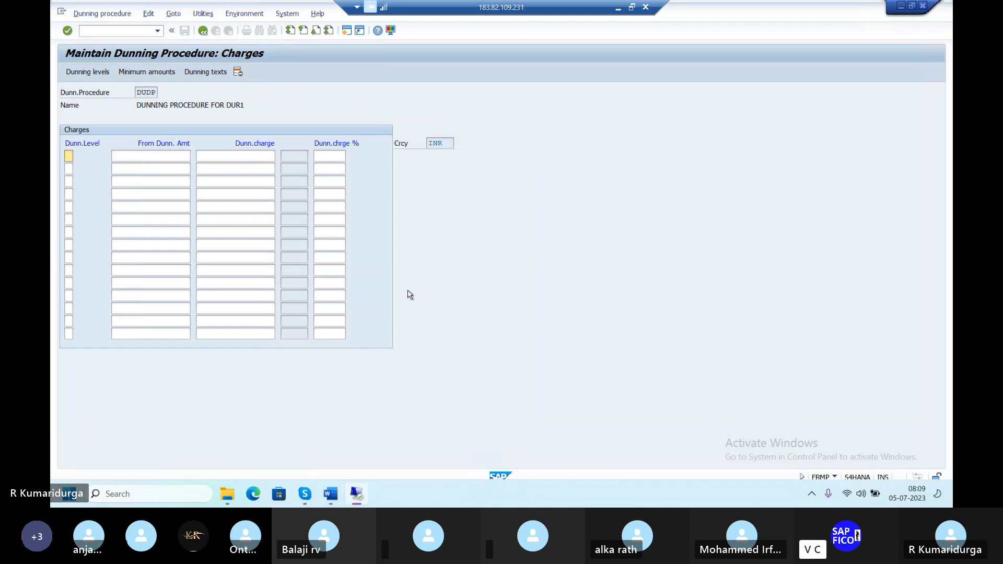
text(1)
key(Down)
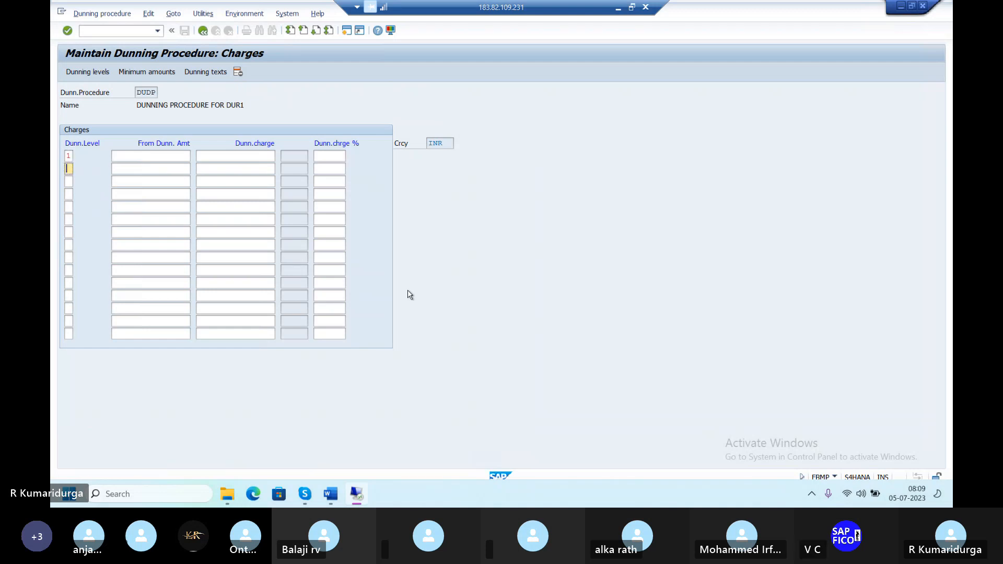
text(2)
click(186, 153)
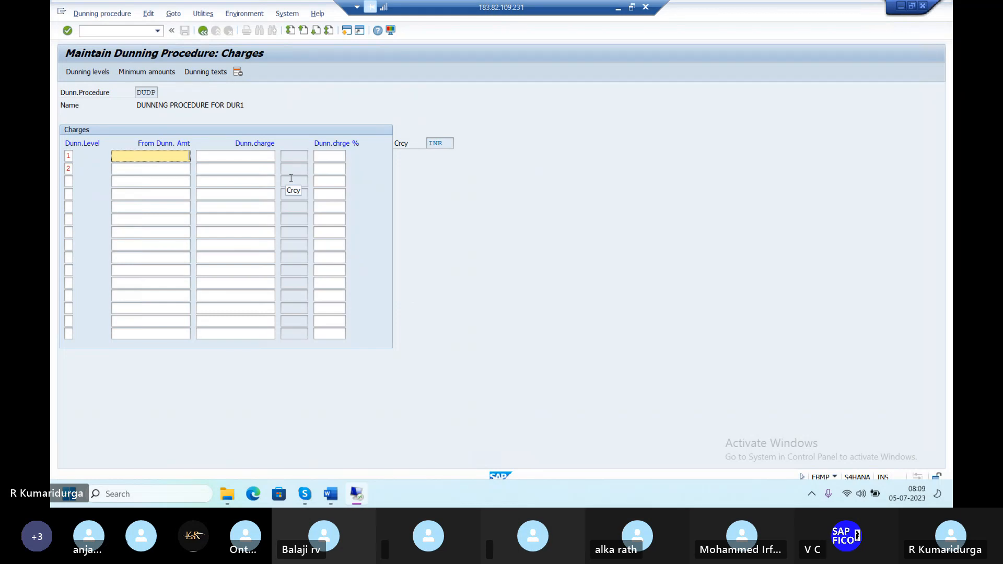
text(1000)
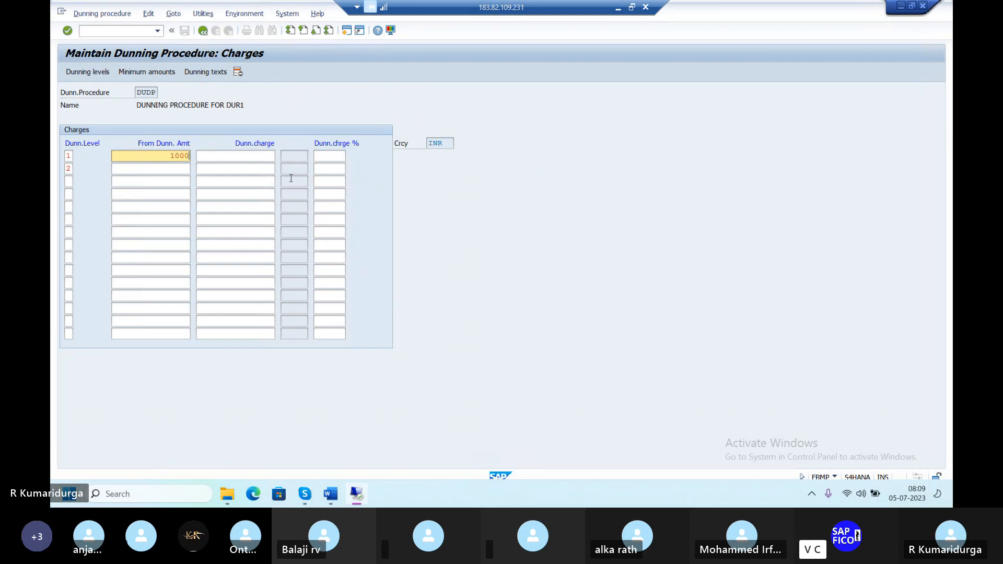
key(Down)
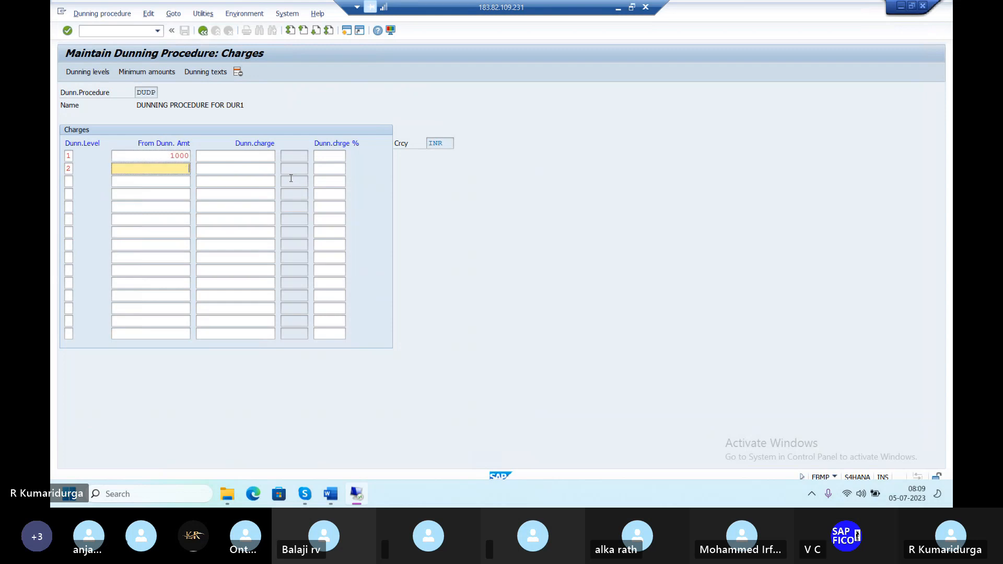
text(2)
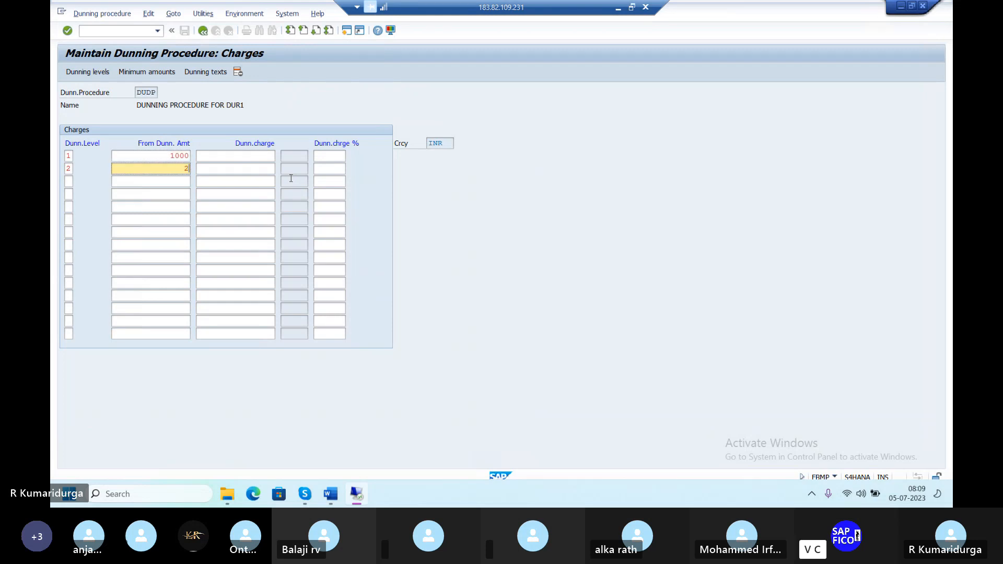
text(000)
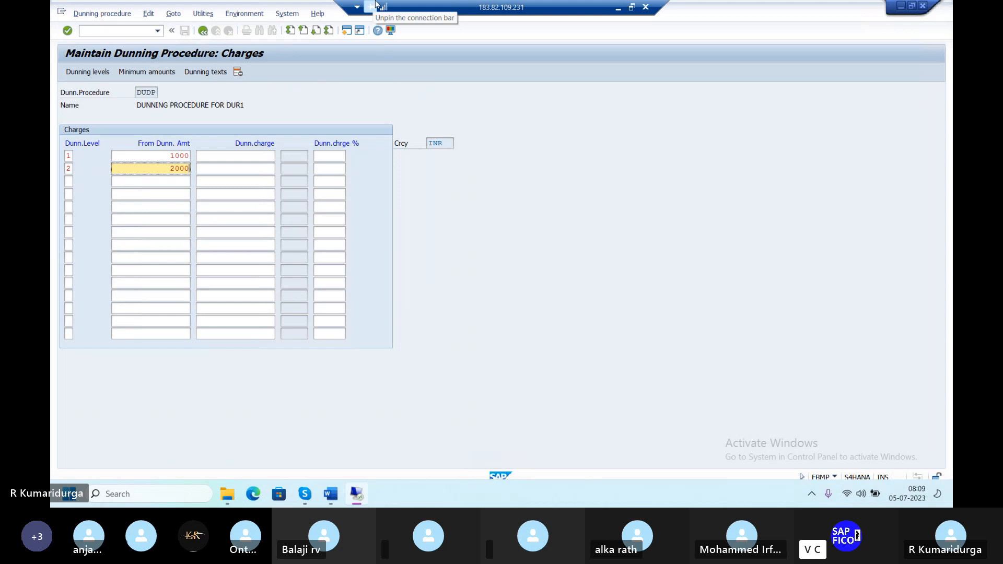
Enter dunning charges of 100 for level 1 and 200 for level 2, then confirm.
click(264, 156)
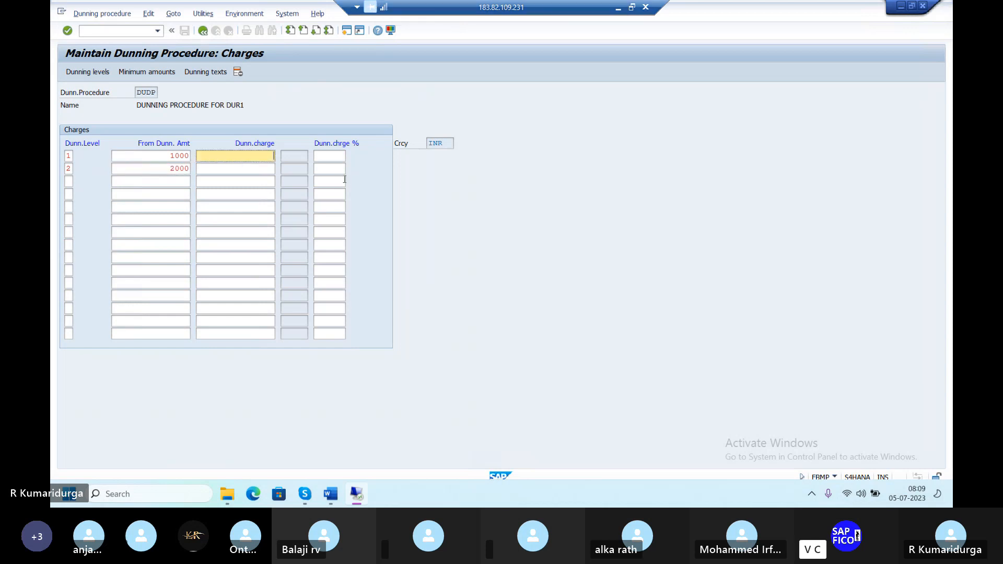
text(100)
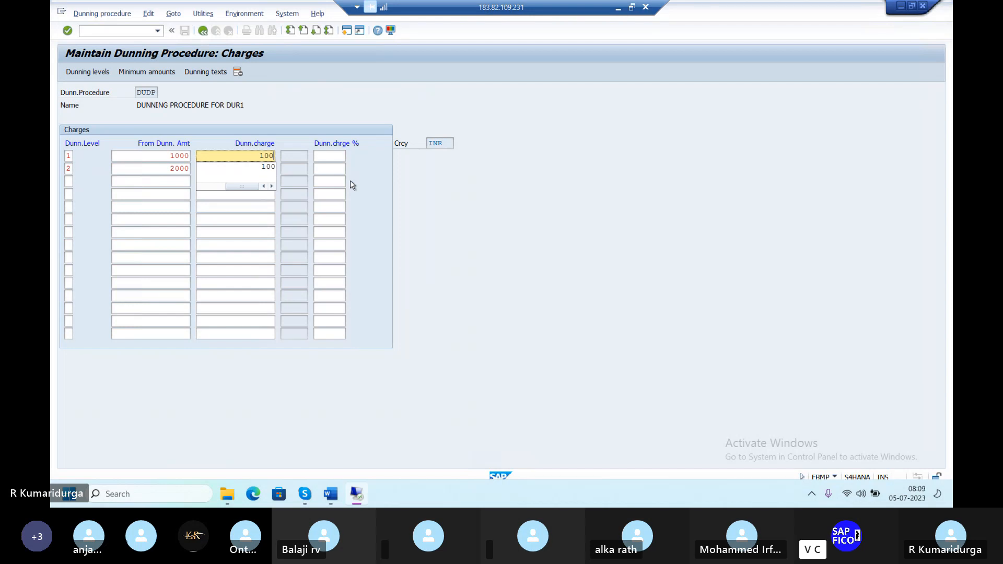
key(Tab)
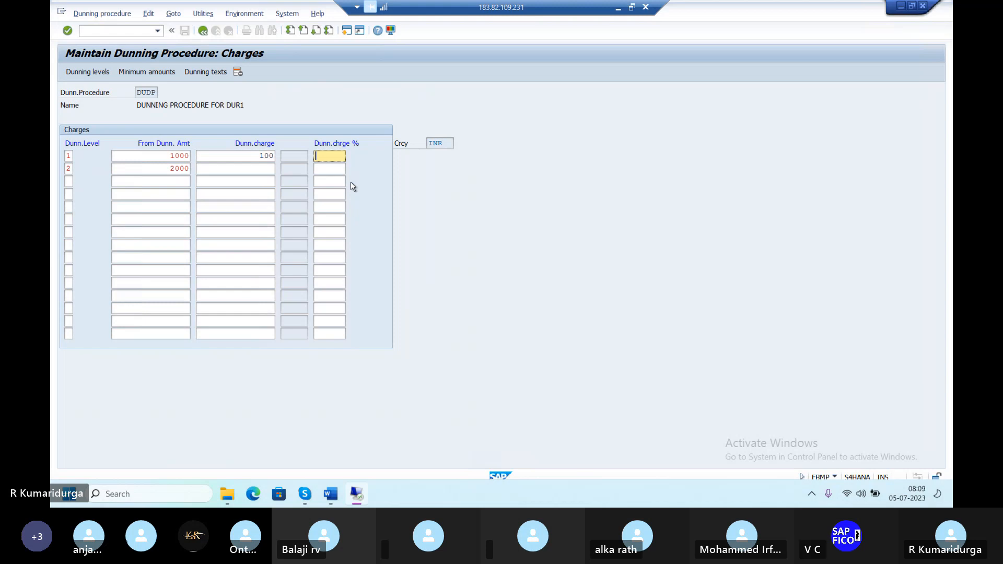
click(248, 168)
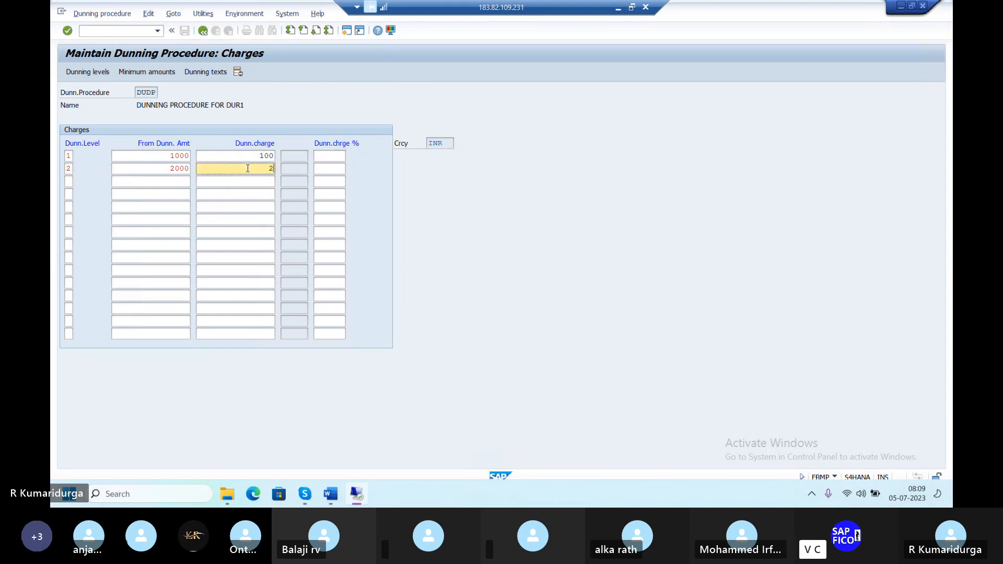
text(200)
key(Tab)
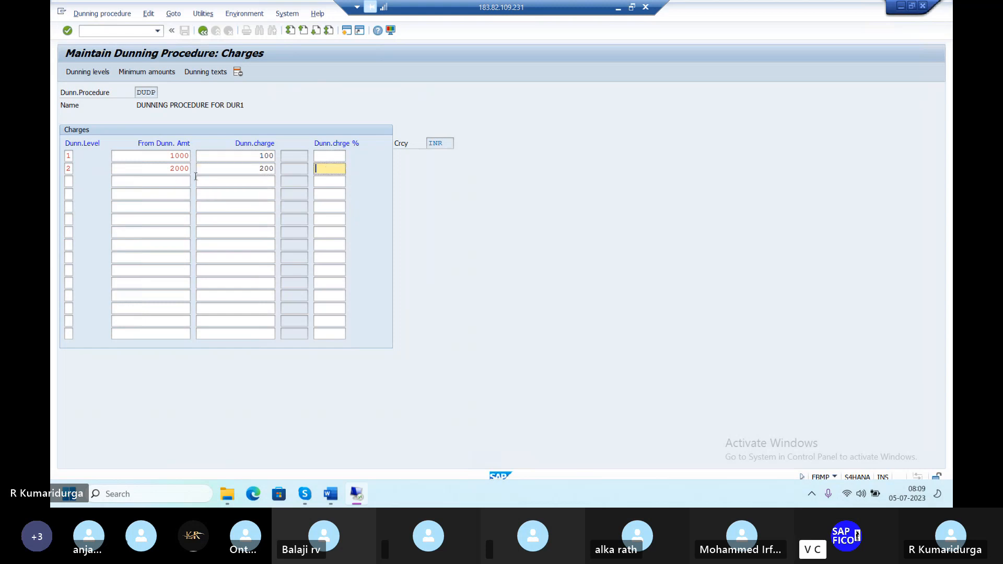
key(Return)
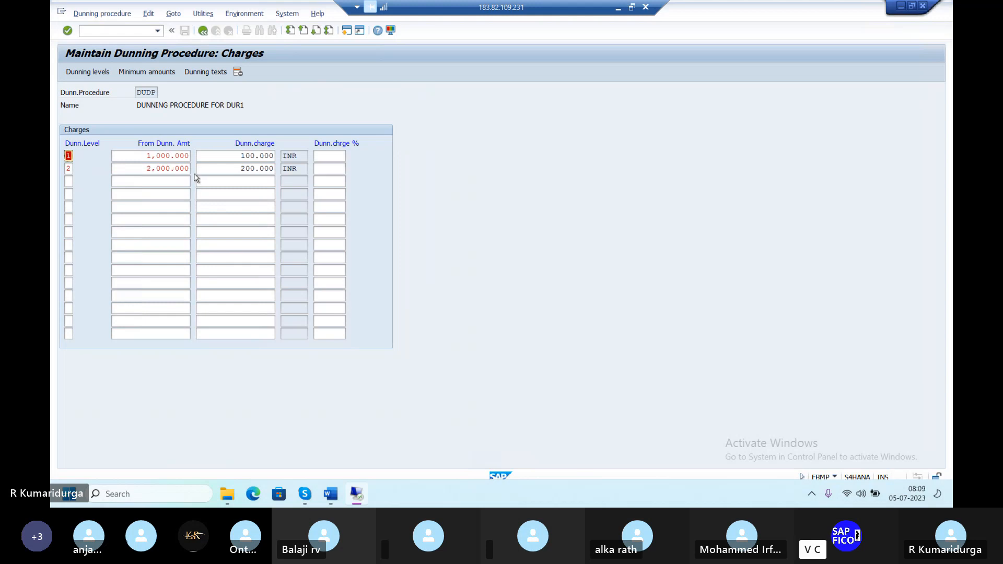
Open Minimum amounts in INR and add rows for dunning levels 1 and 2.
click(136, 73)
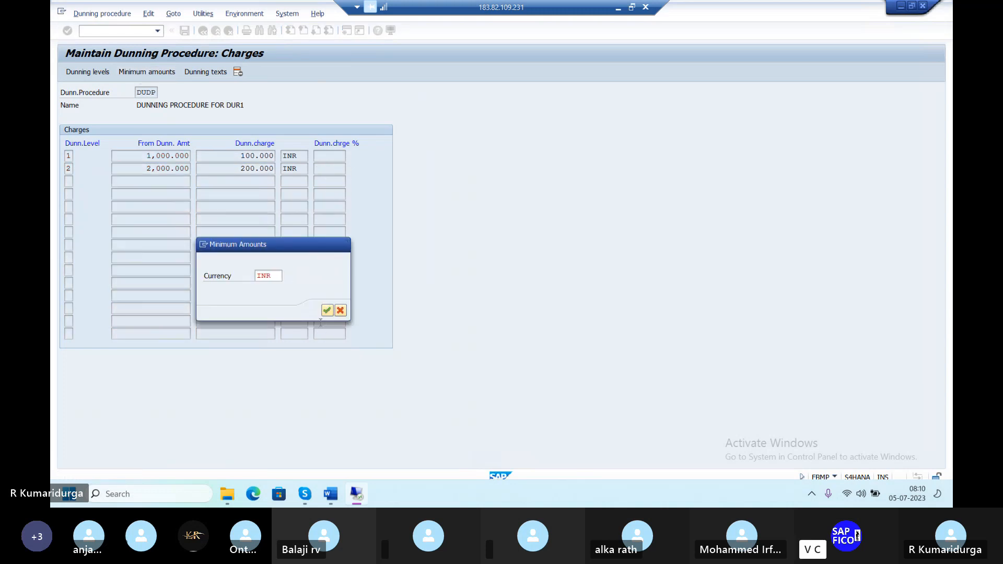
key(Return)
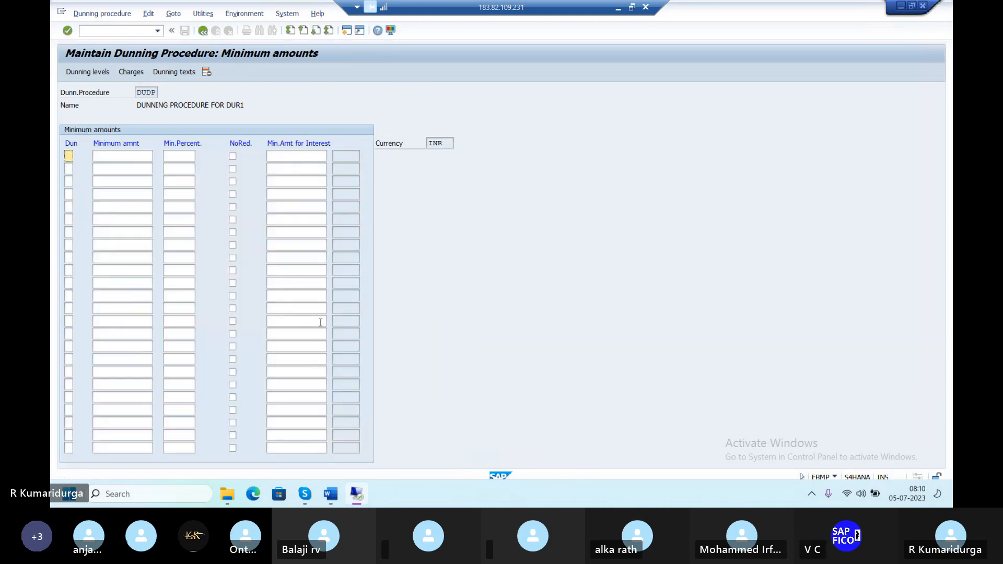
text(1)
key(Down)
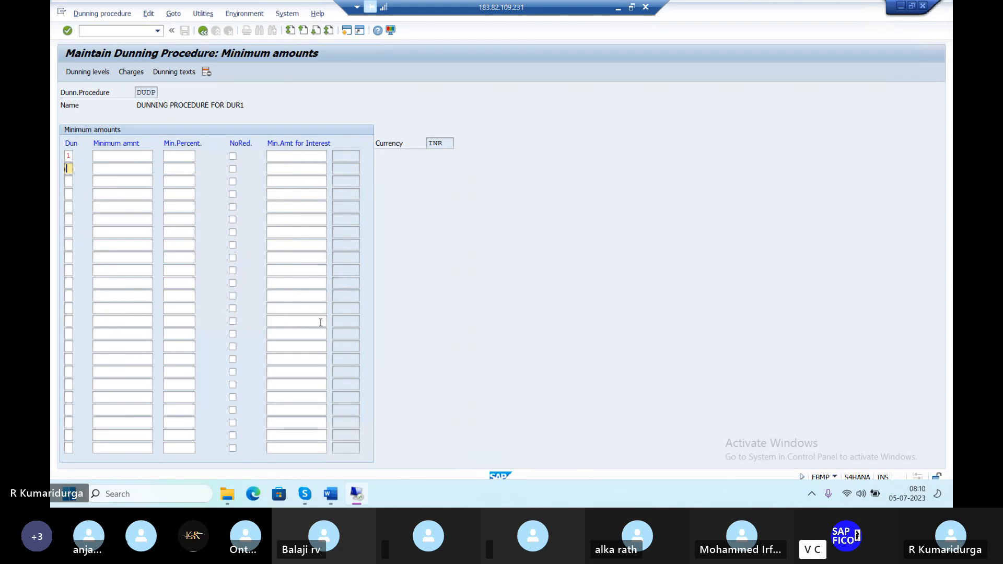
text(2)
Enter minimum amounts 1,000 and 2,000, confirm, and return to the procedure overview.
click(146, 156)
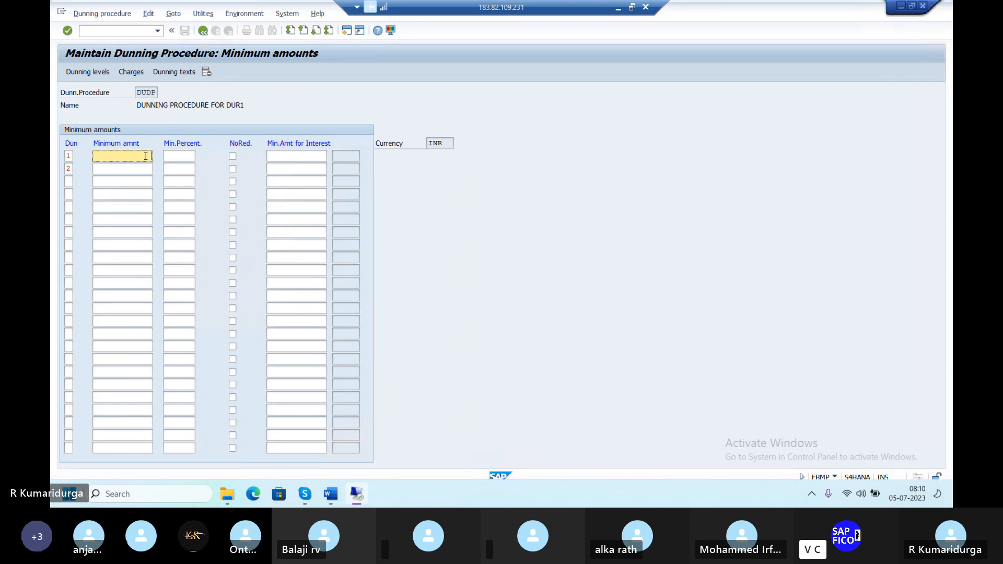
text(1000)
key(Tab)
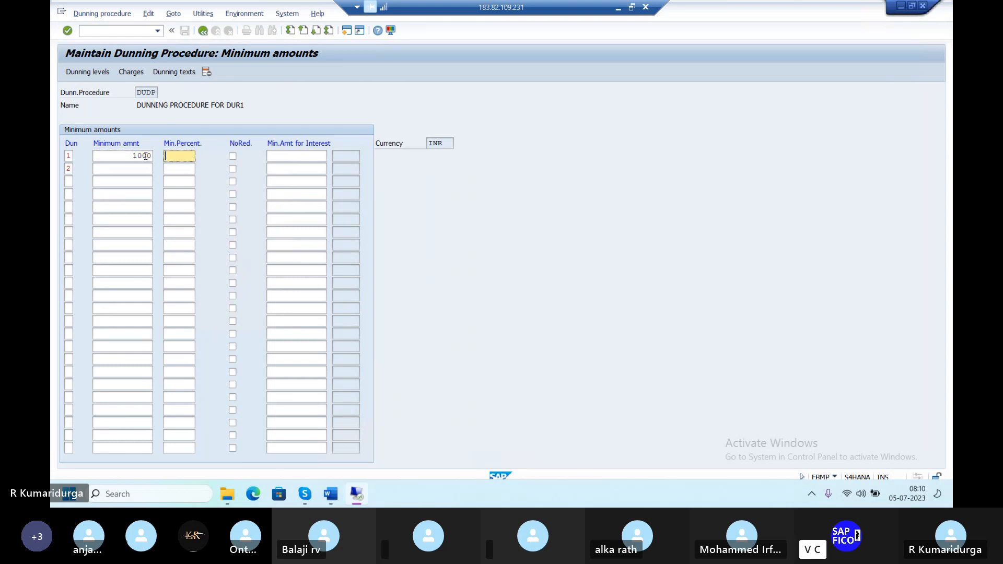
click(121, 165)
text(2000)
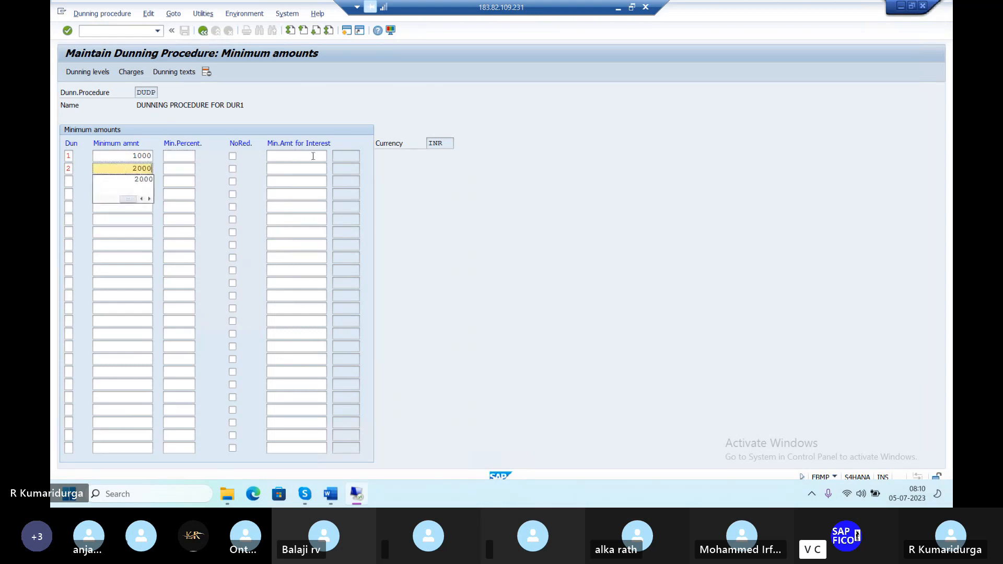
click(313, 156)
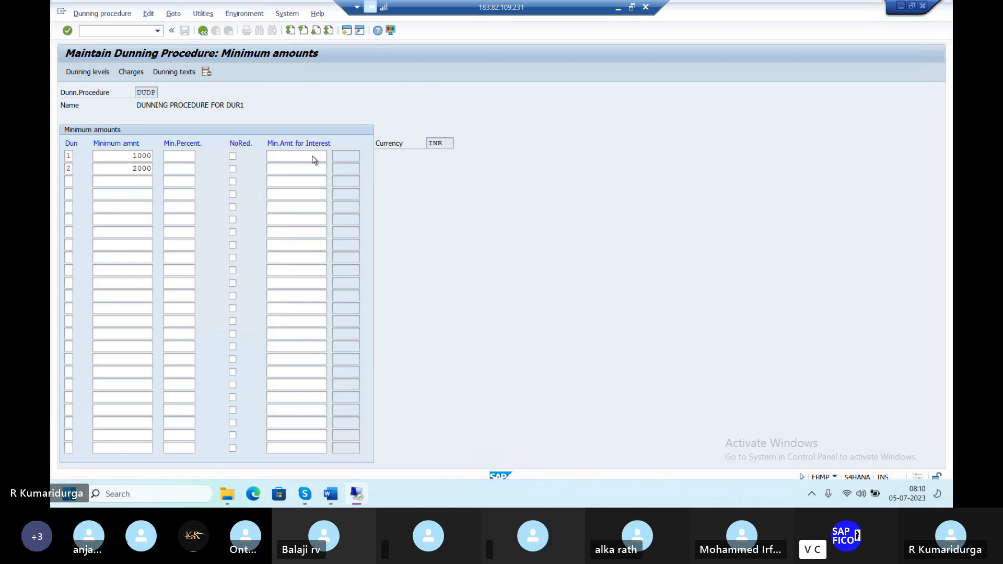
key(Return)
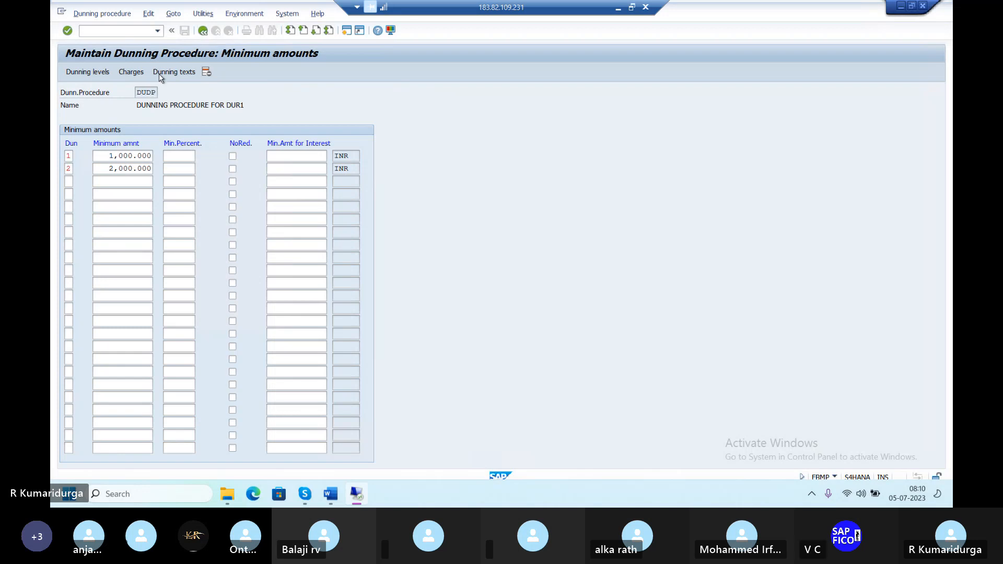
key(F3)
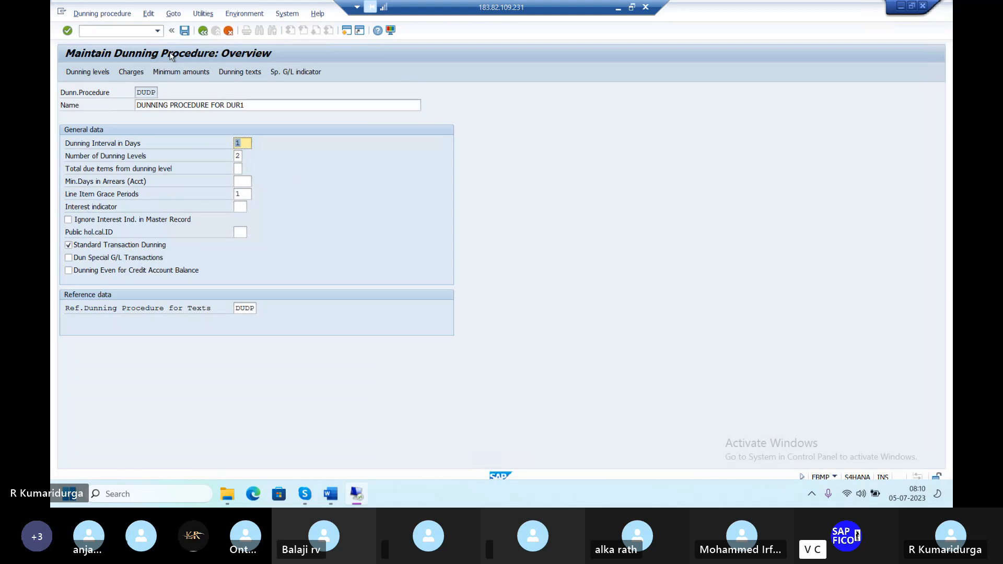
Save dunning procedure DUDP under the customizing request.
double_click(257, 104)
key(ctrl+s)
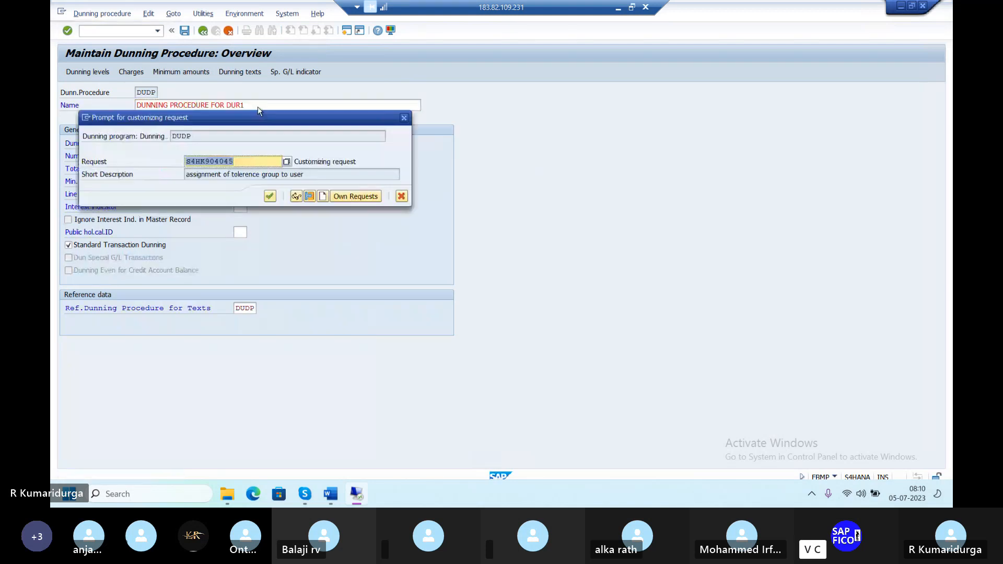
key(Return)
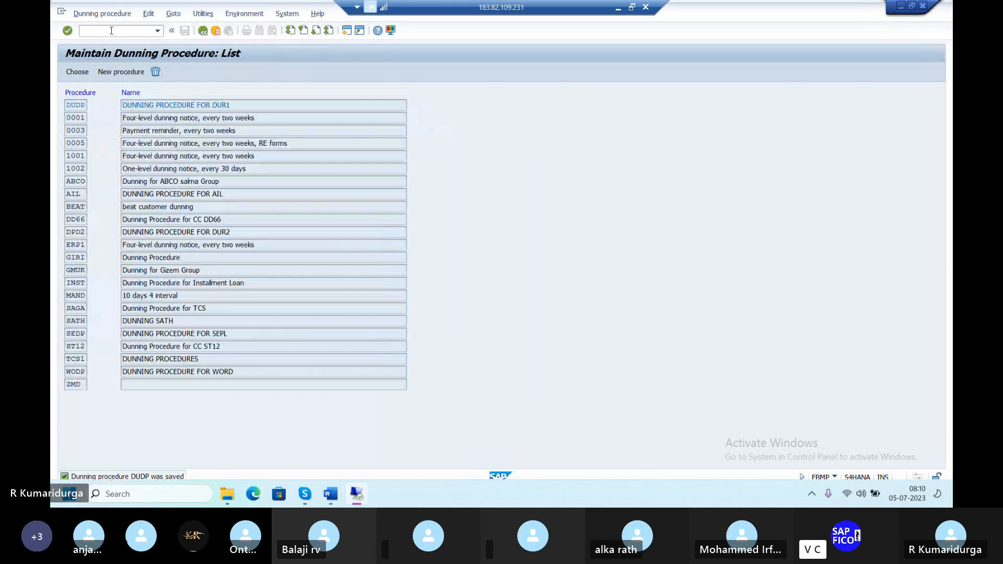
click(251, 13)
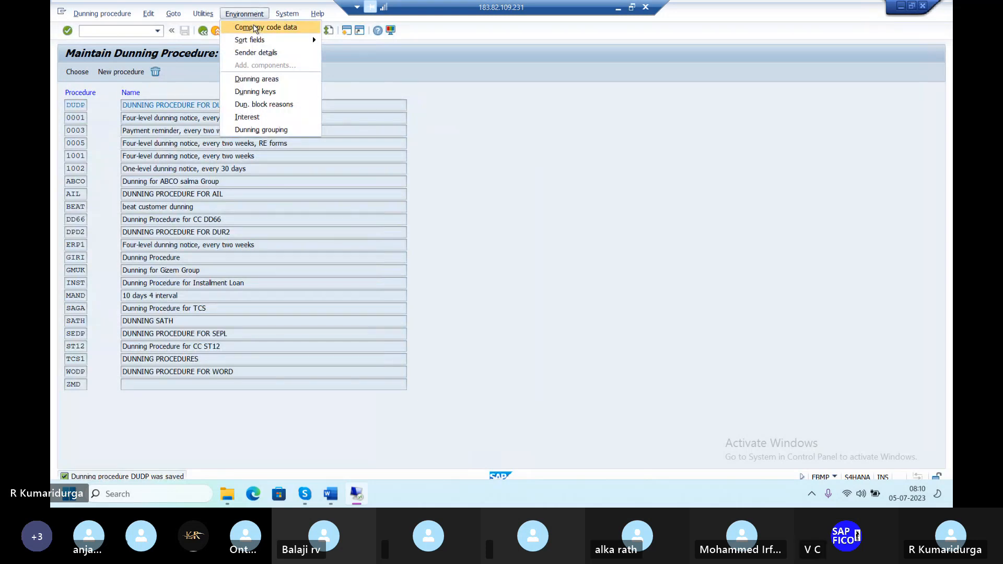
In company code dunning data, locate DUR1 and change its dunning company code from 0001 to DUR1.
click(255, 27)
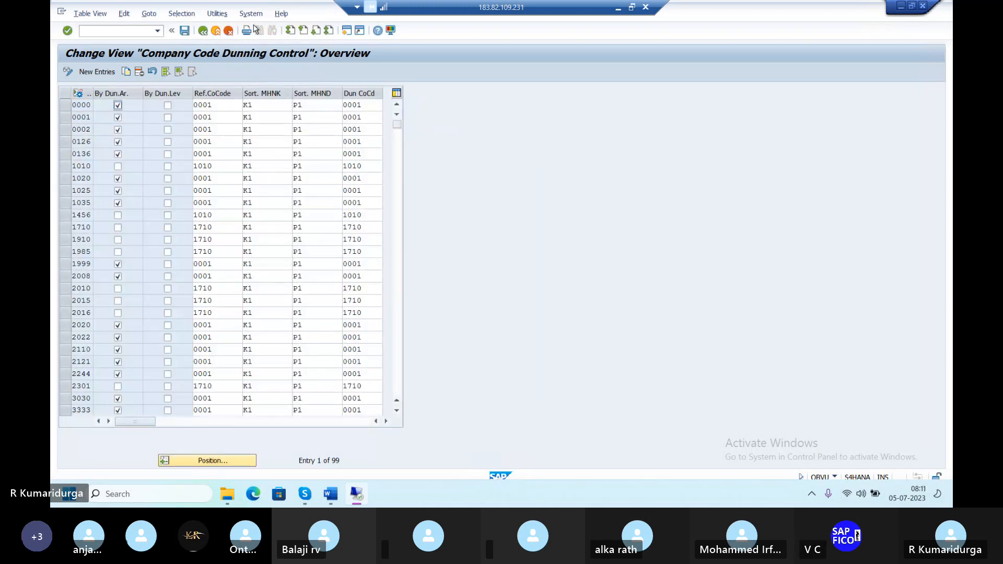
click(224, 462)
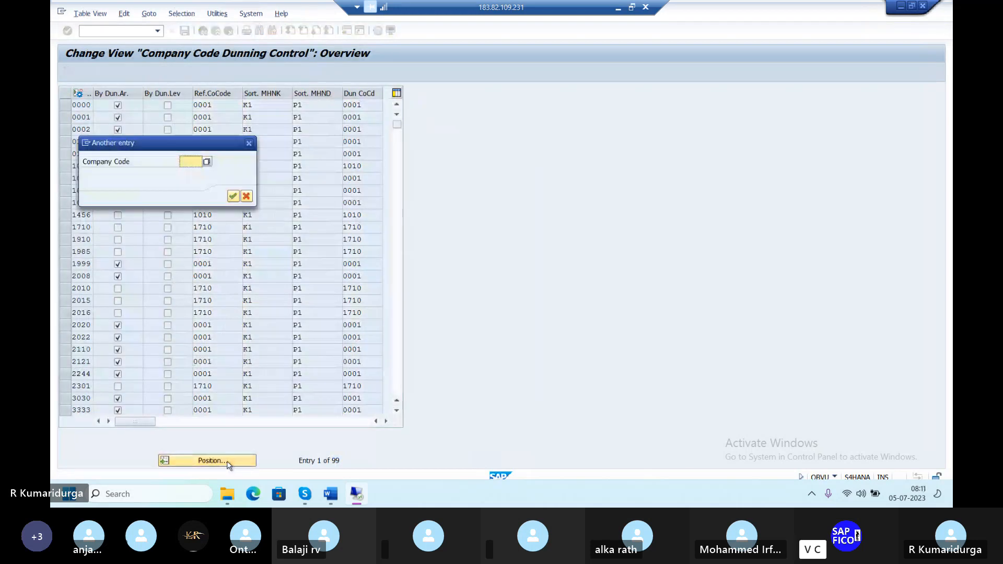
text(DUR1)
key(Return)
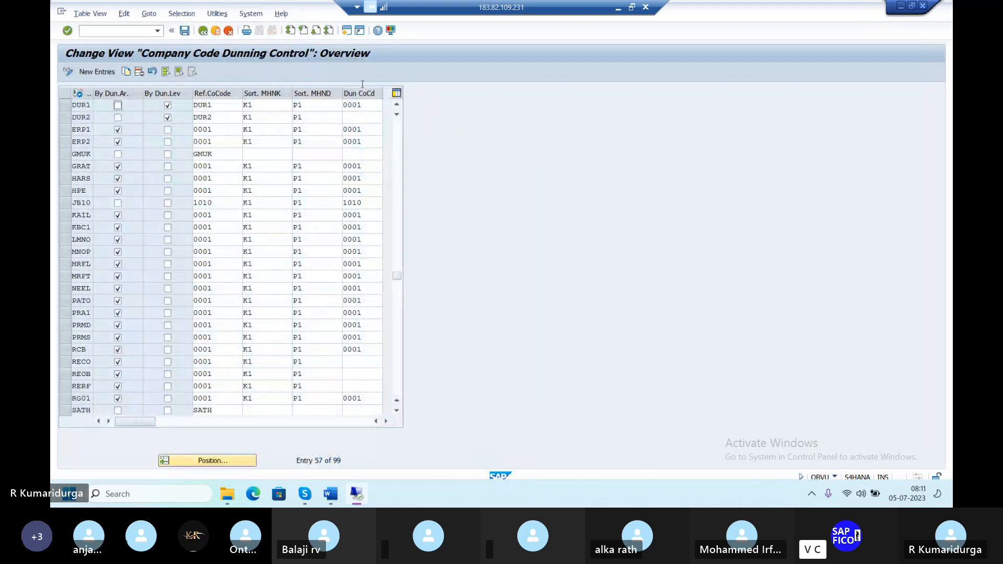
click(374, 105)
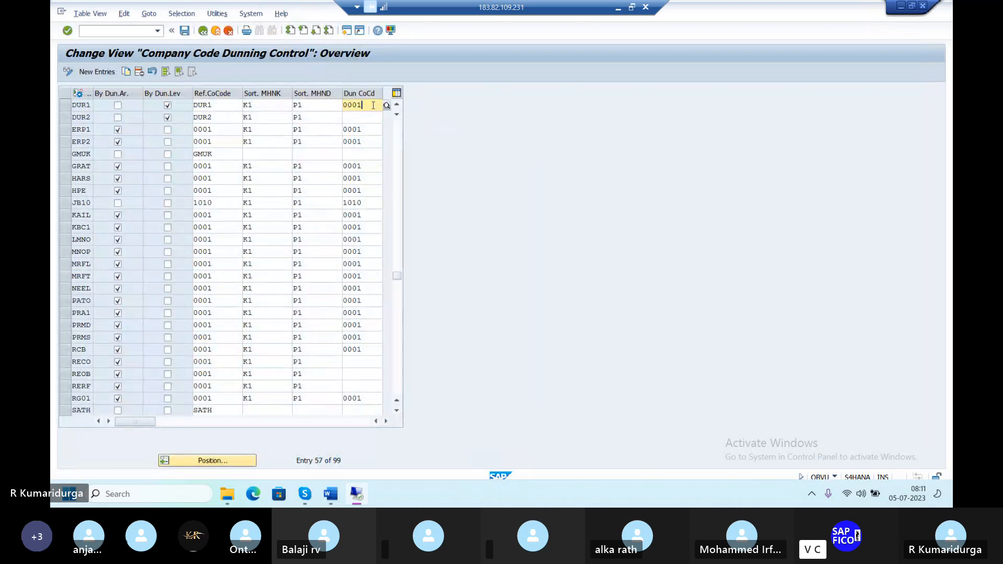
key(BackSpace)
key(BackSpace)
key(BackSpace)
key(BackSpace)
text(DU)
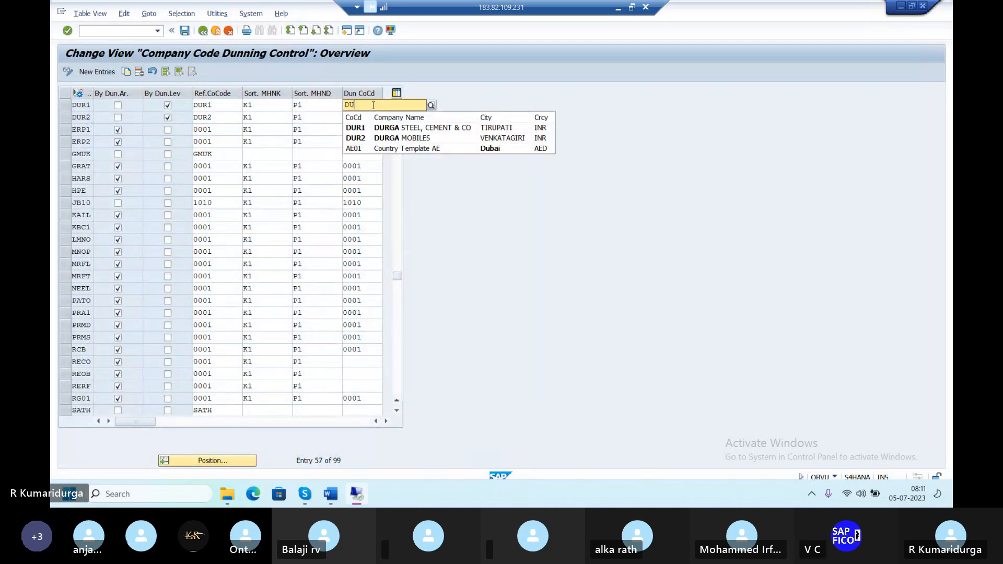
click(360, 127)
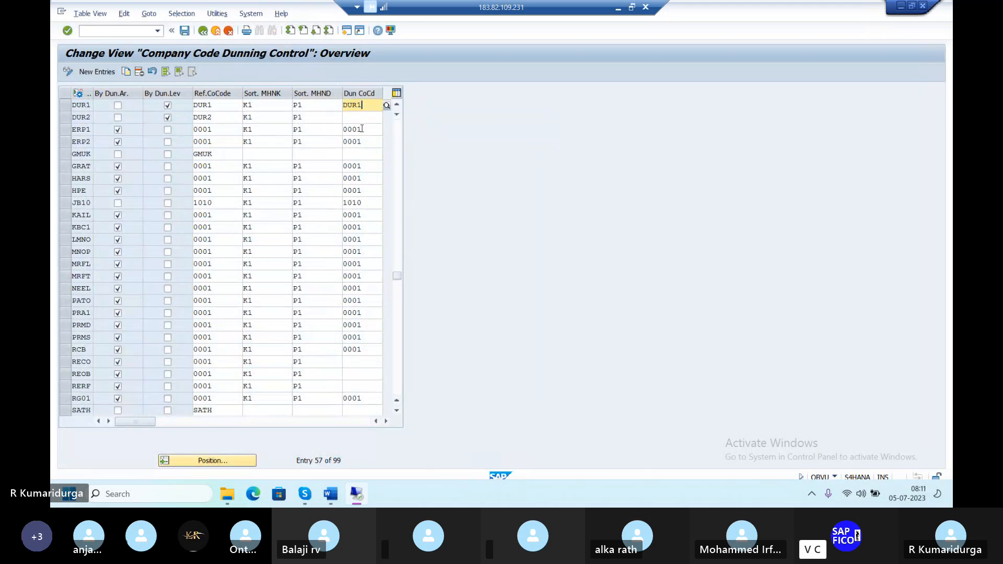
key(Return)
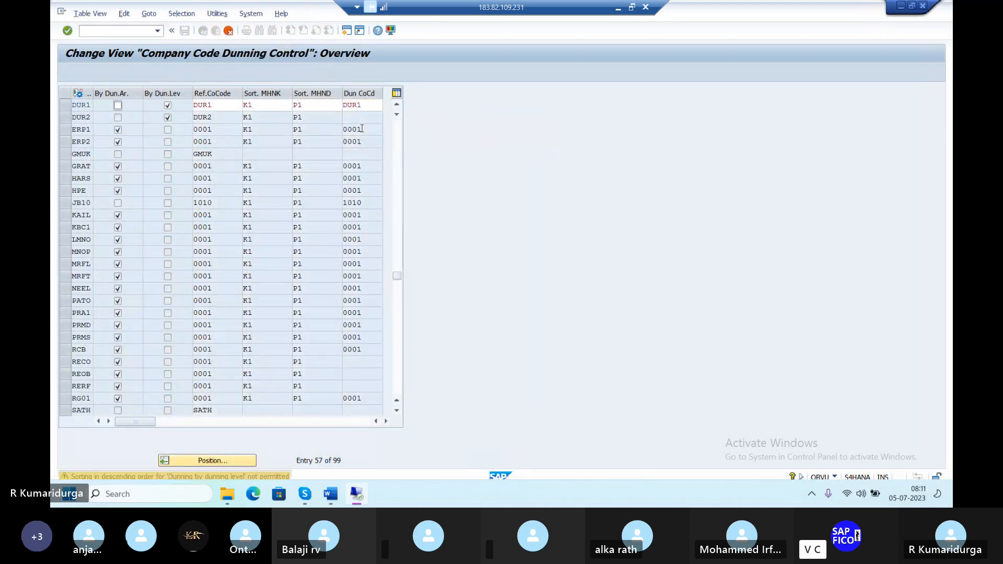
key(Return)
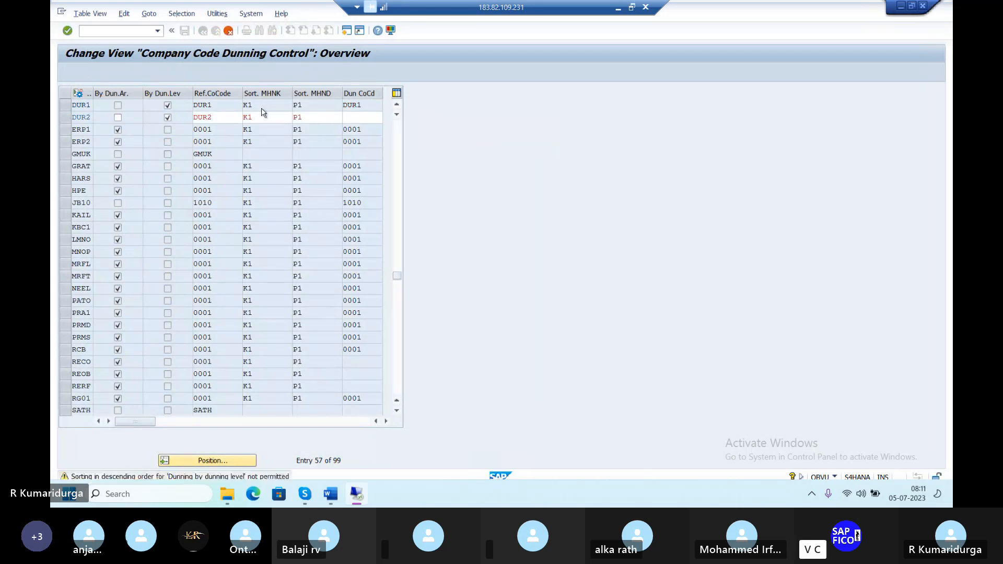
key(Return)
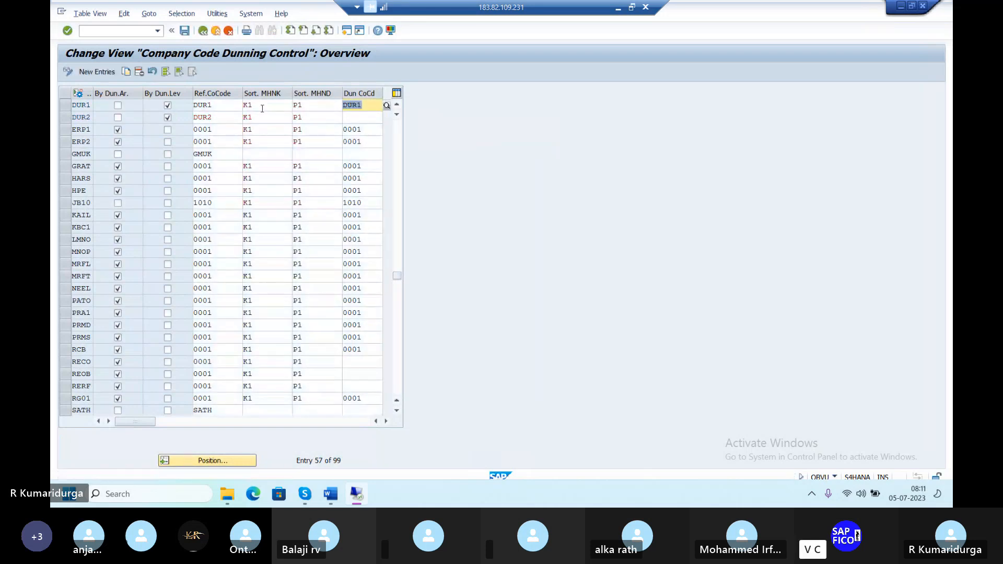
Save the company code dunning settings under the customizing request and return to SAP Easy Access with /N.
click(185, 31)
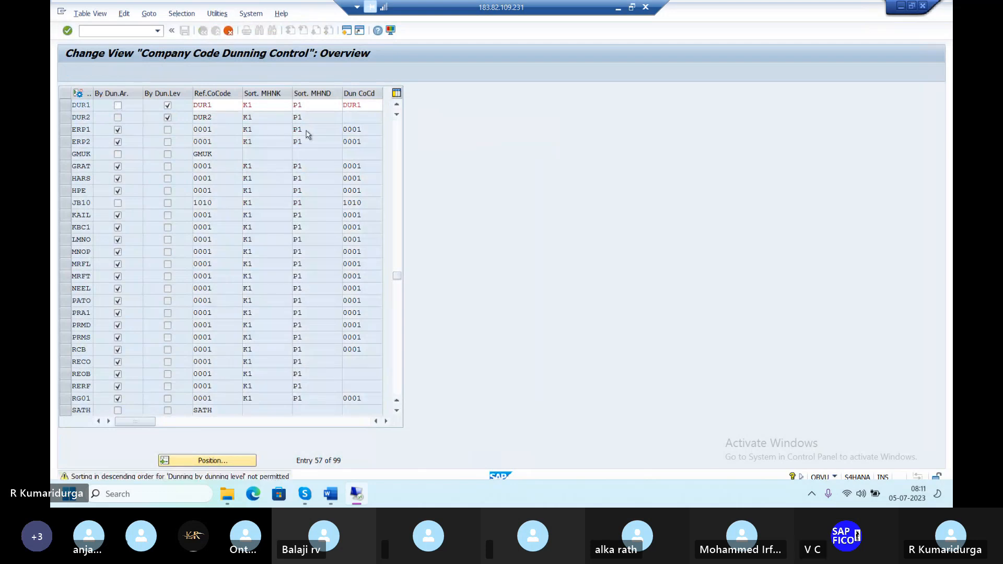
key(Down)
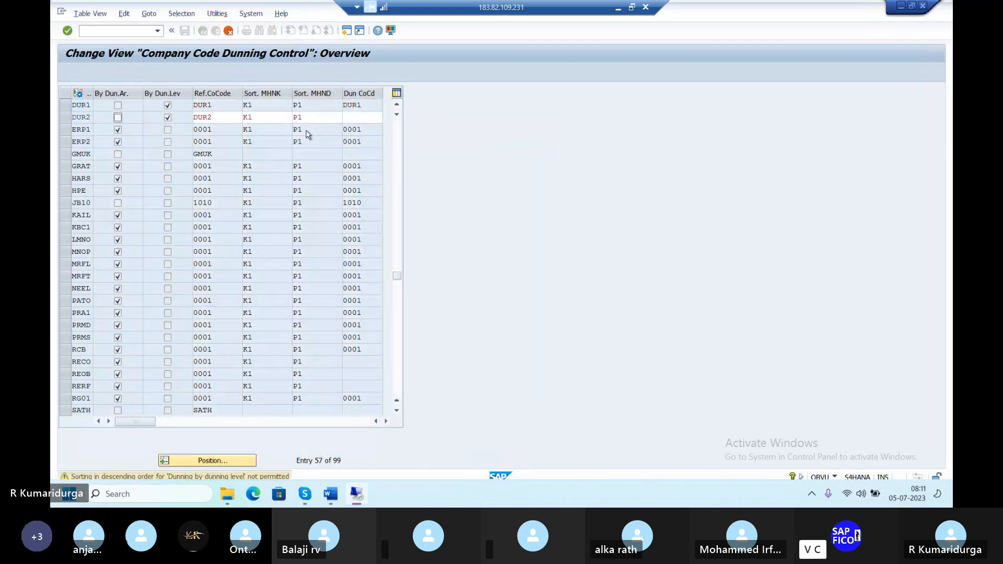
key(Return)
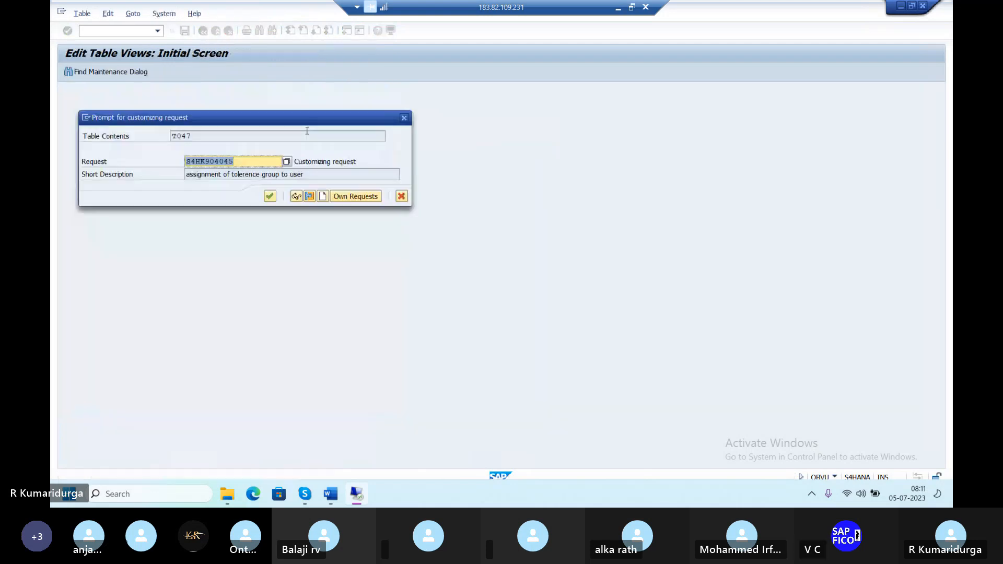
click(269, 197)
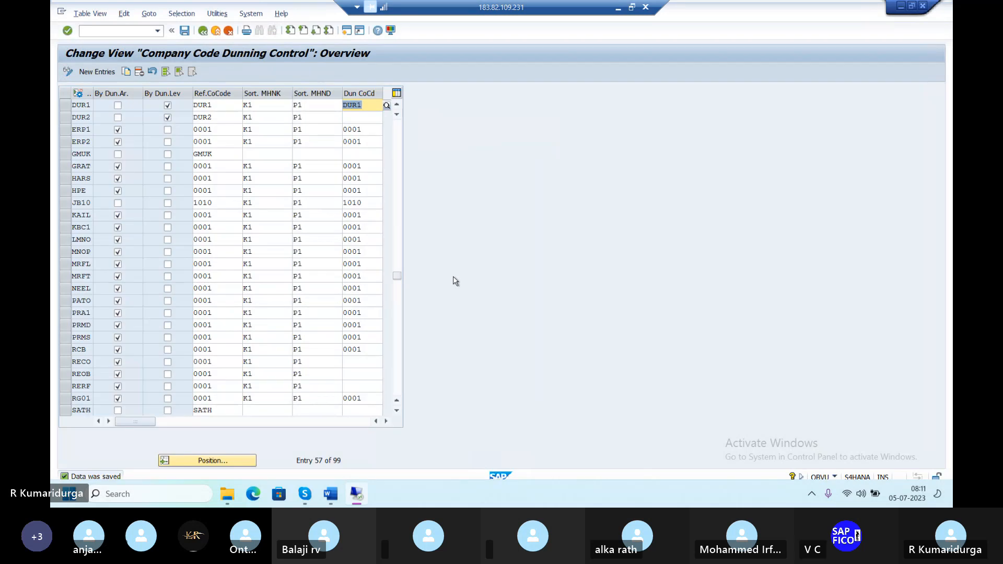
click(179, 37)
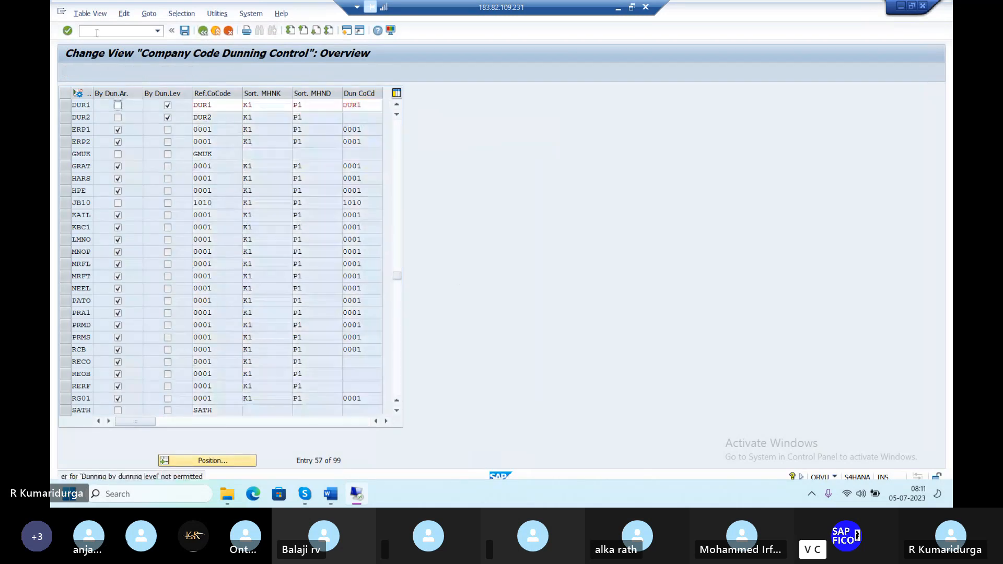
click(142, 31)
text(/N)
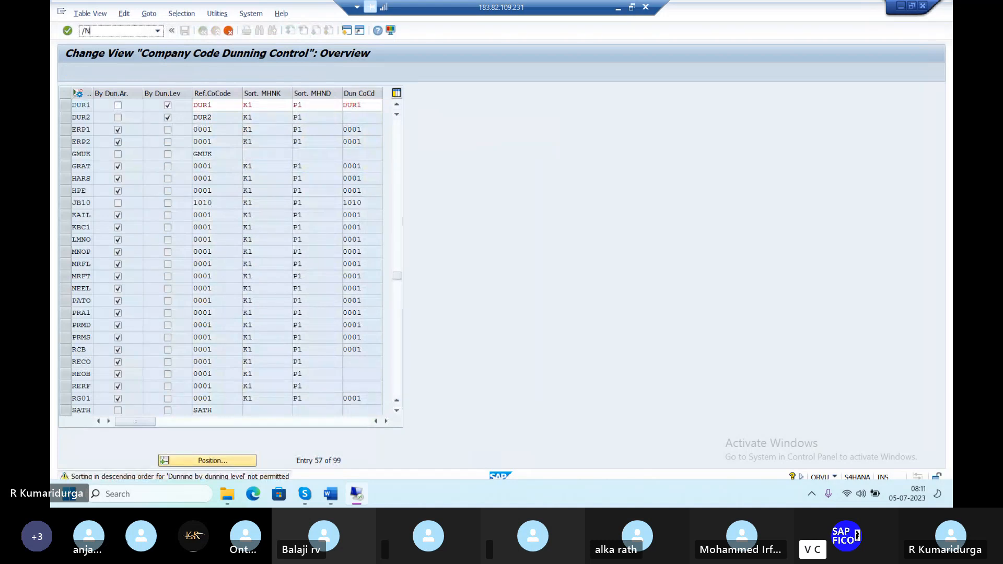
key(Return)
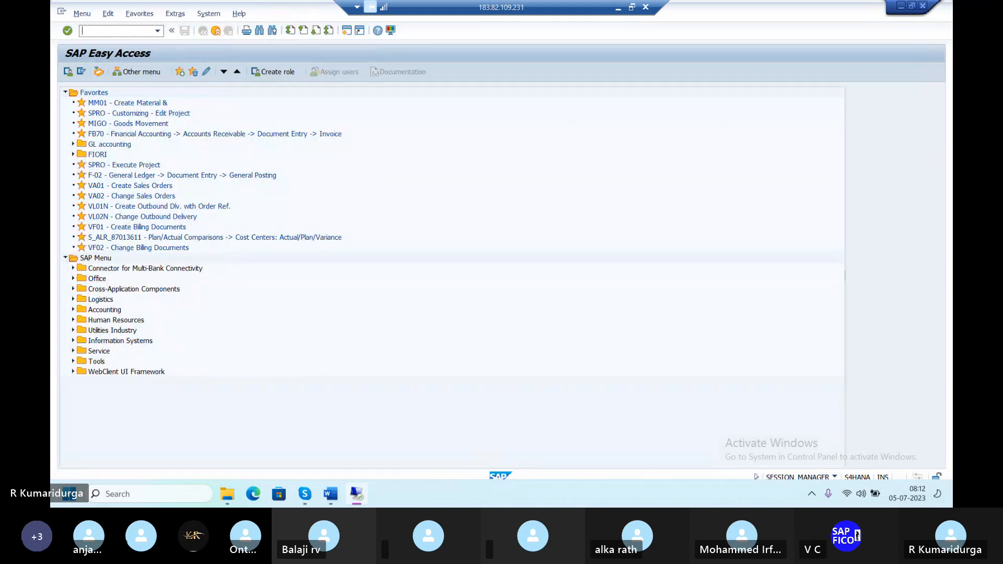
text(XD02)
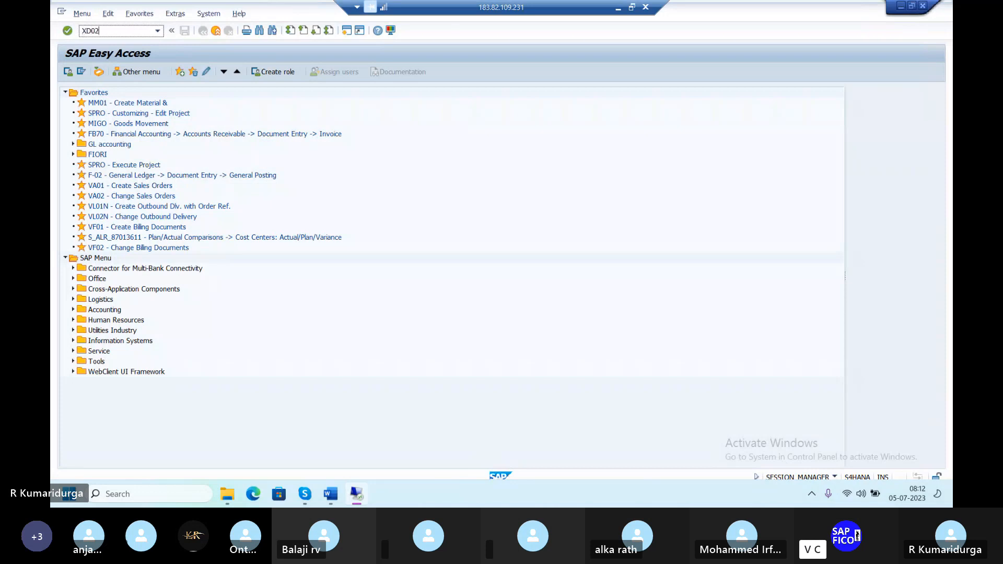
key(Return)
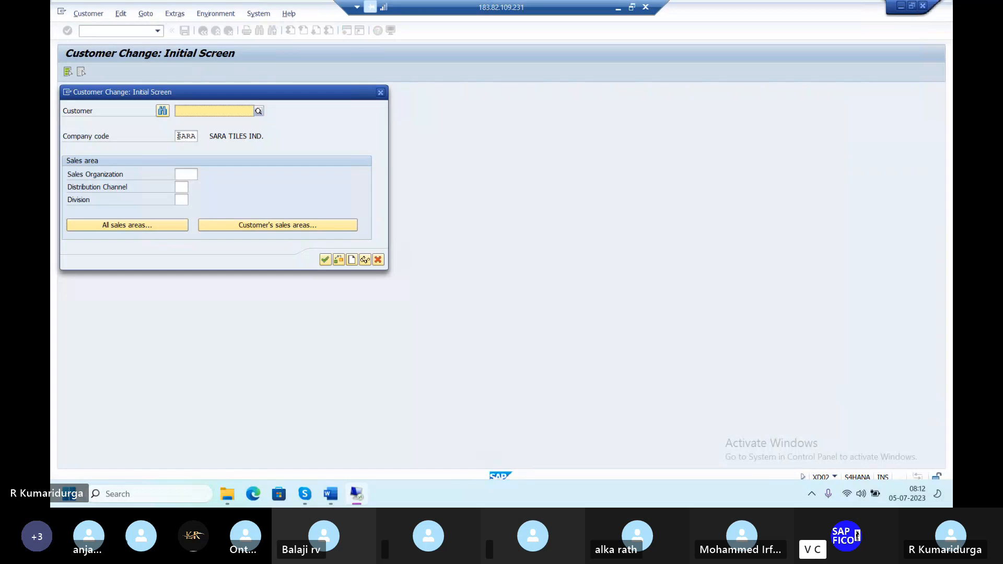
click(185, 137)
key(BackSpace)
key(BackSpace)
key(BackSpace)
key(BackSpace)
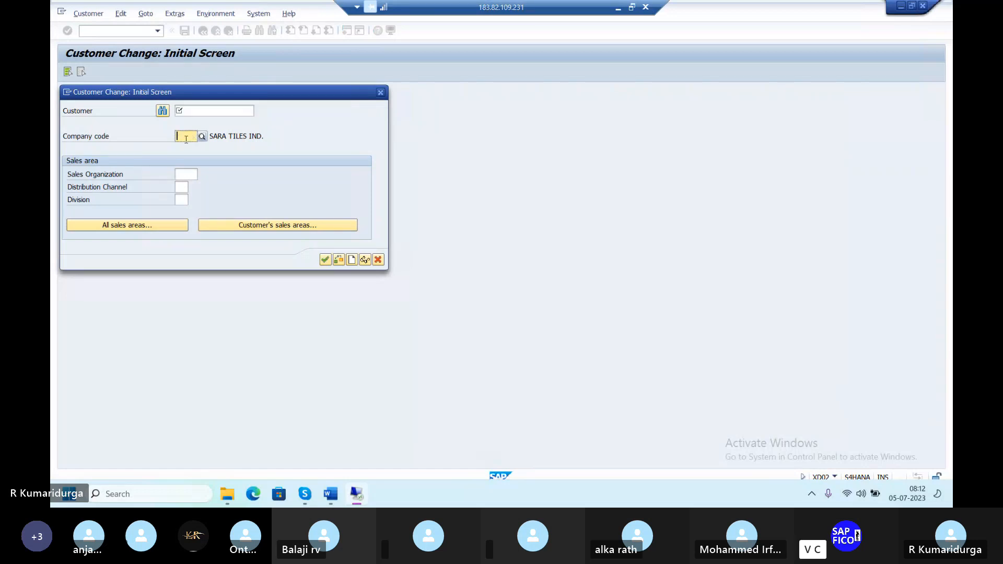
text(DUR1)
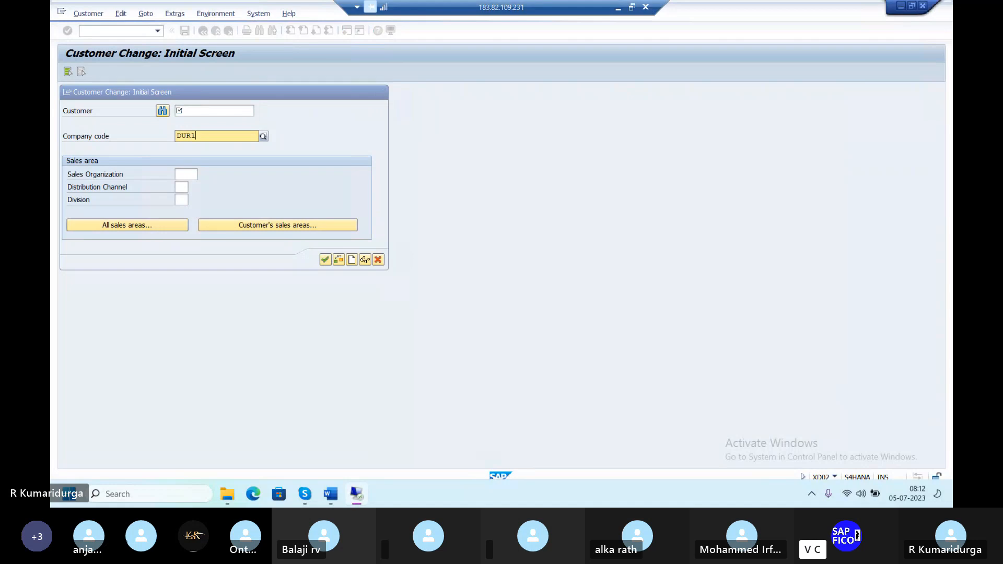
key(Return)
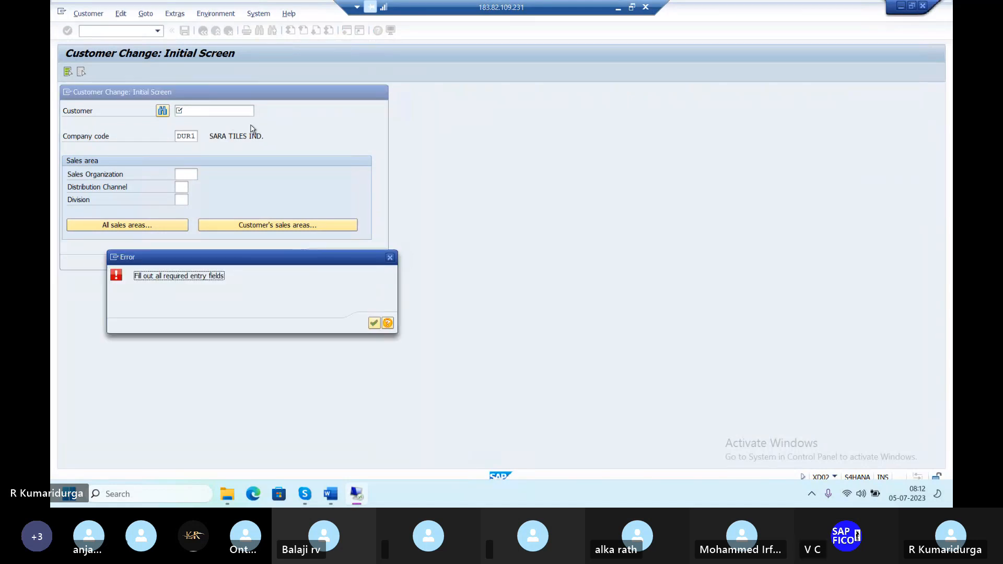
click(374, 323)
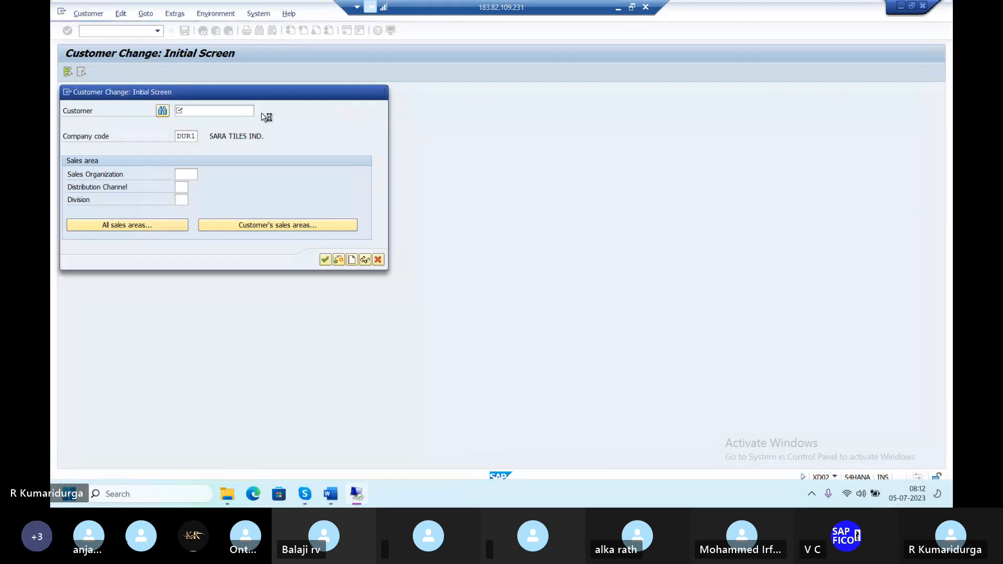
key(F4)
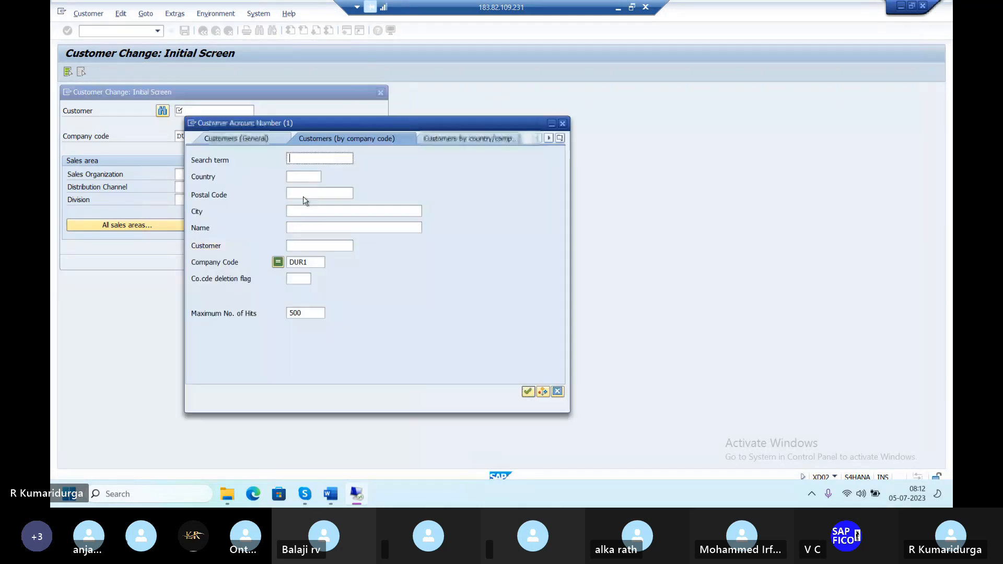
key(Return)
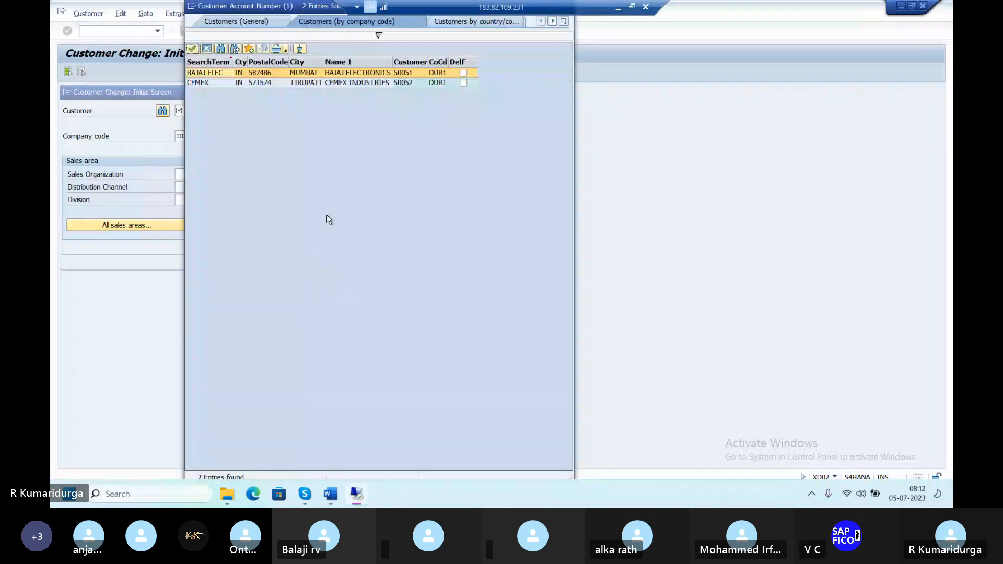
click(380, 83)
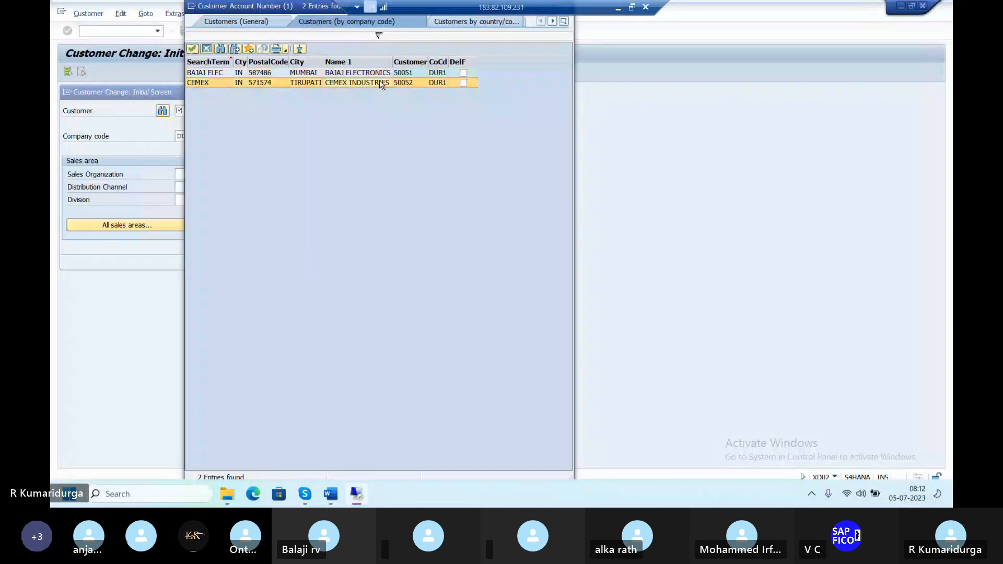
double_click(380, 83)
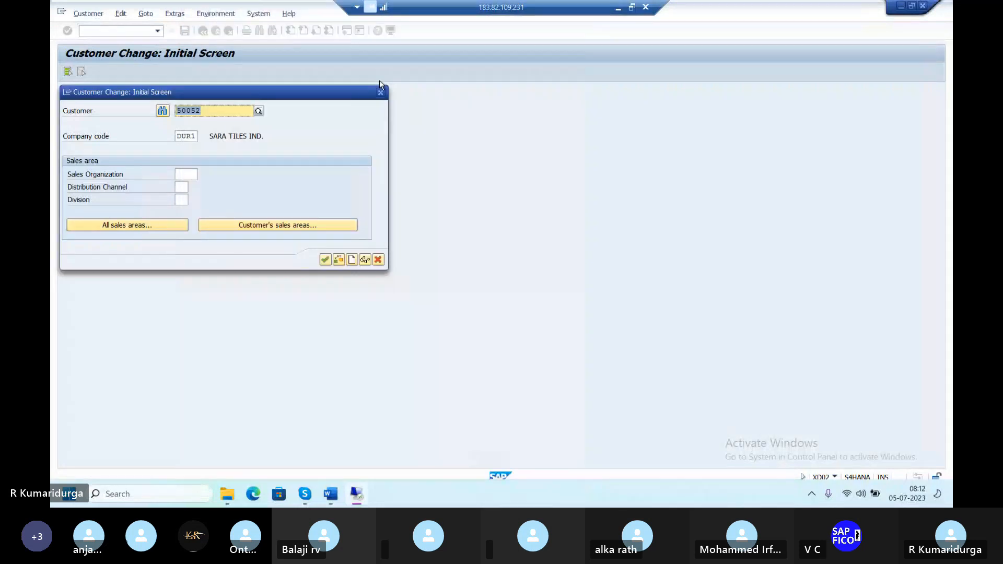
click(324, 260)
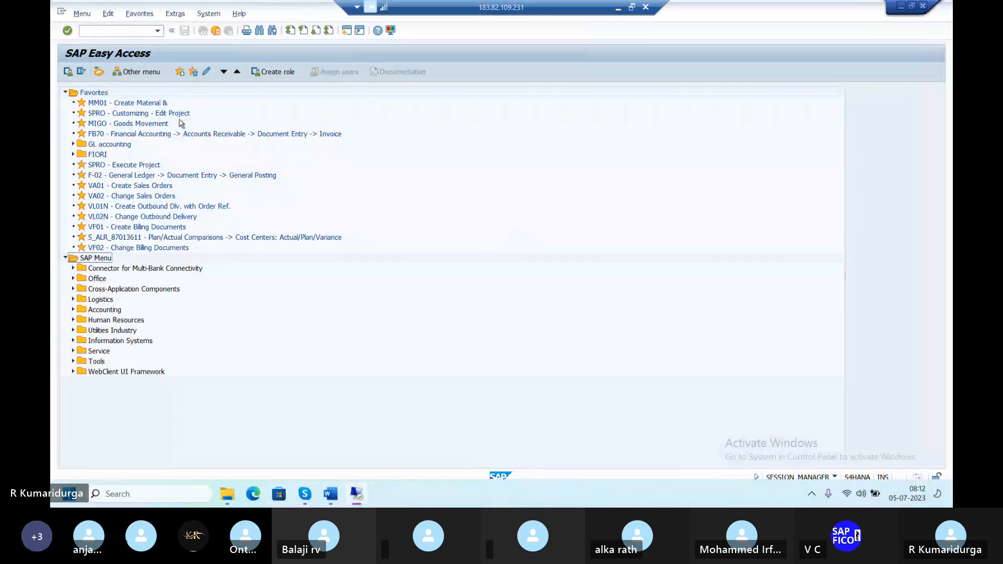
click(123, 31)
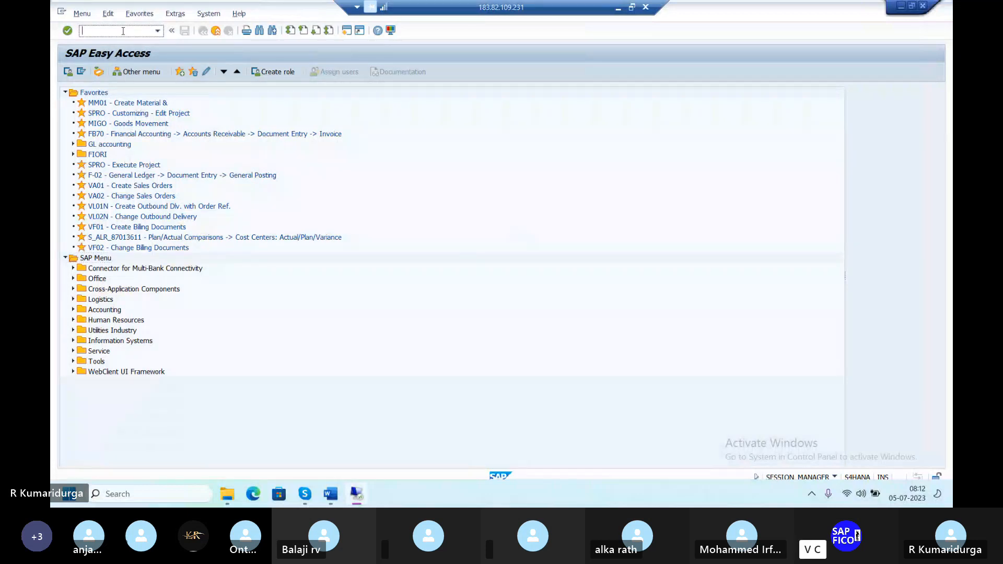
text(/NXD02)
key(Return)
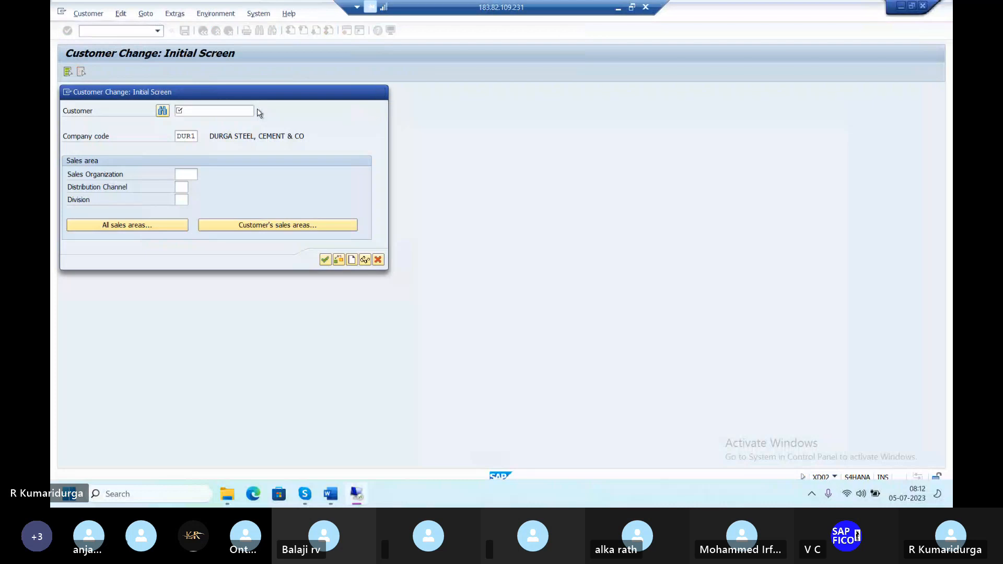
click(256, 111)
key(Return)
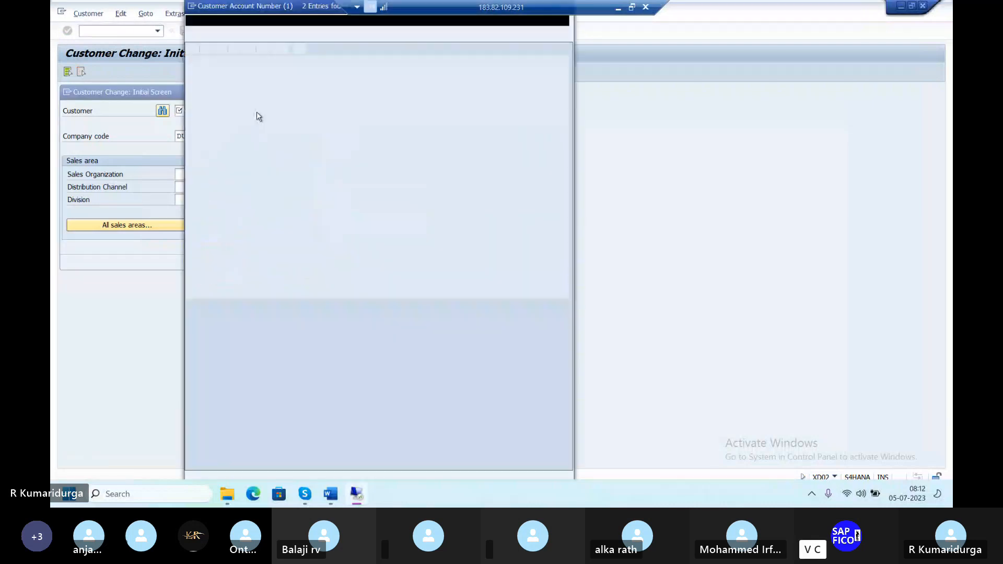
click(339, 84)
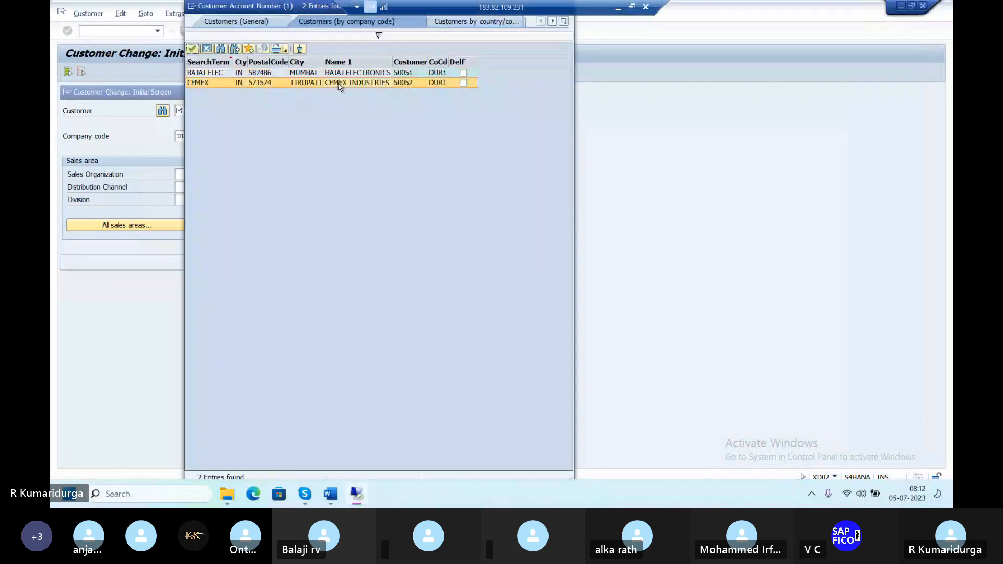
double_click(339, 83)
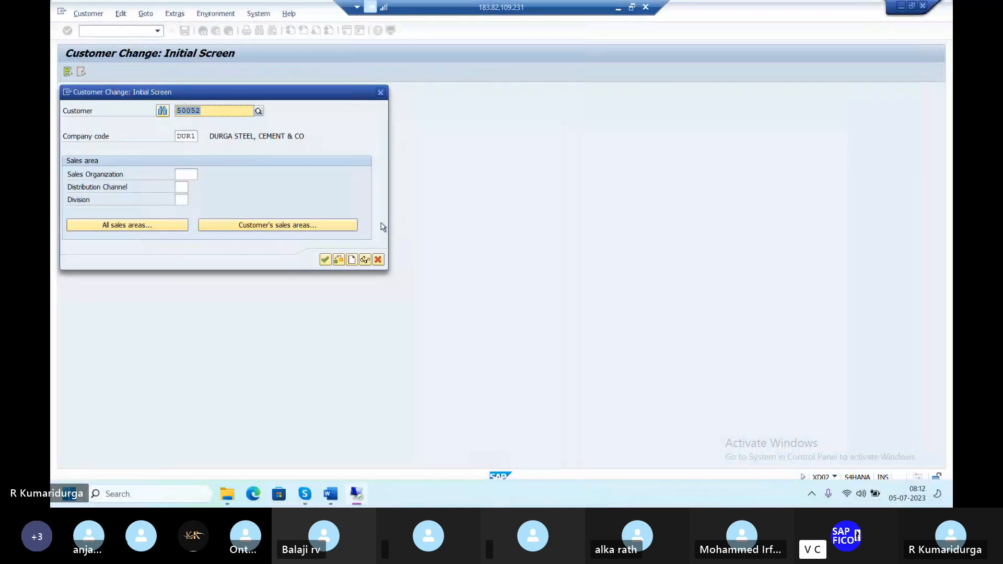
click(325, 260)
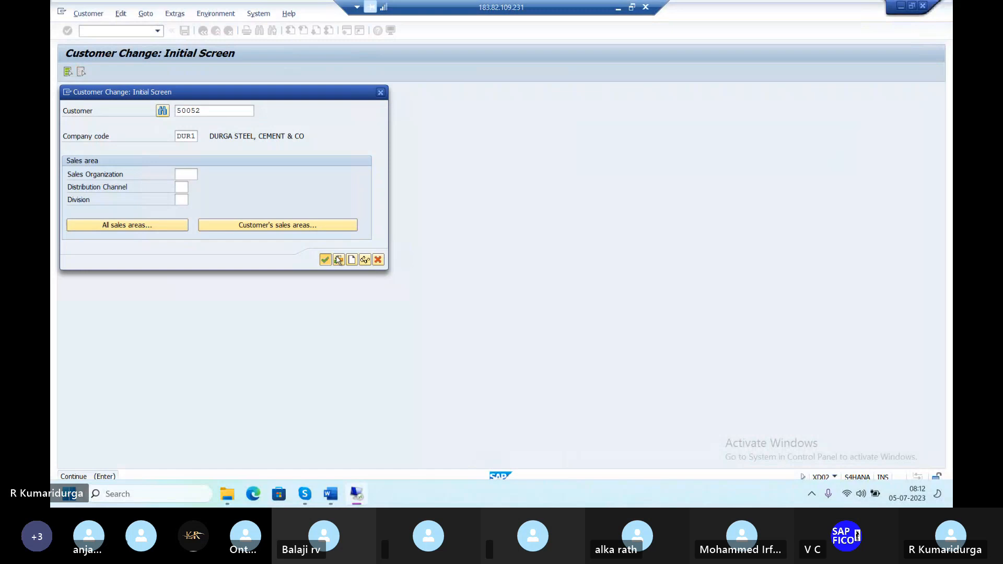
click(378, 259)
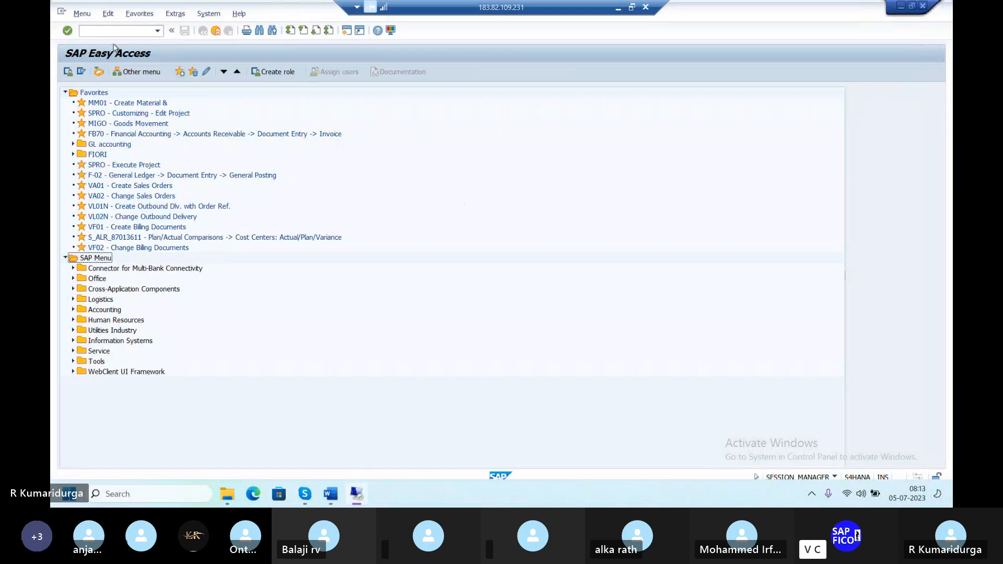
click(116, 30)
text(/NXD02)
key(Return)
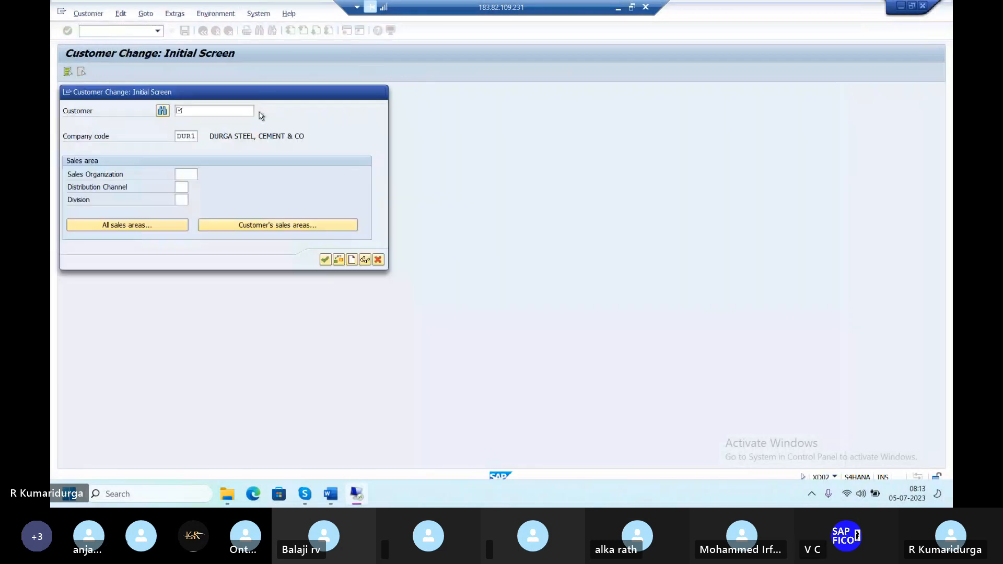
click(259, 112)
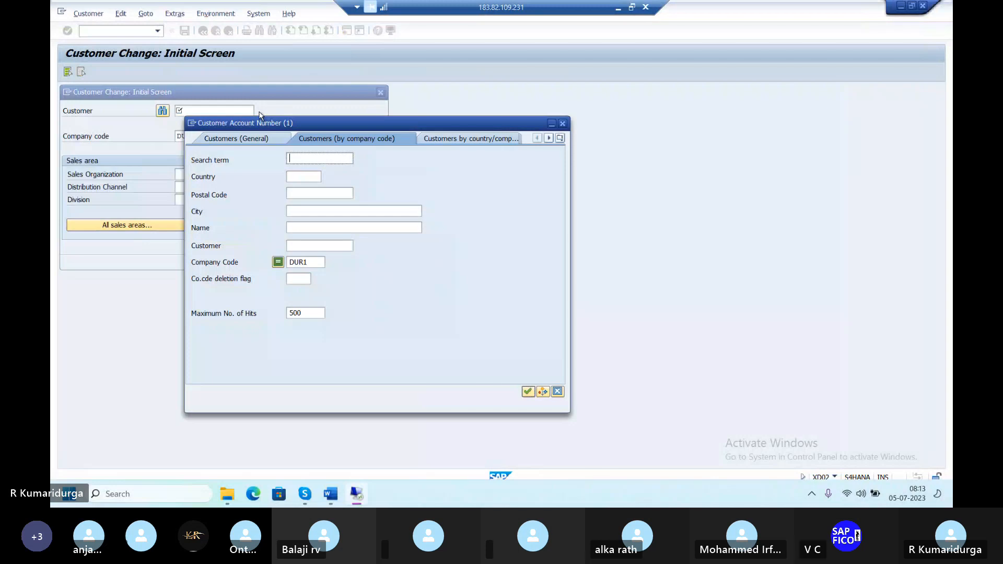
key(Return)
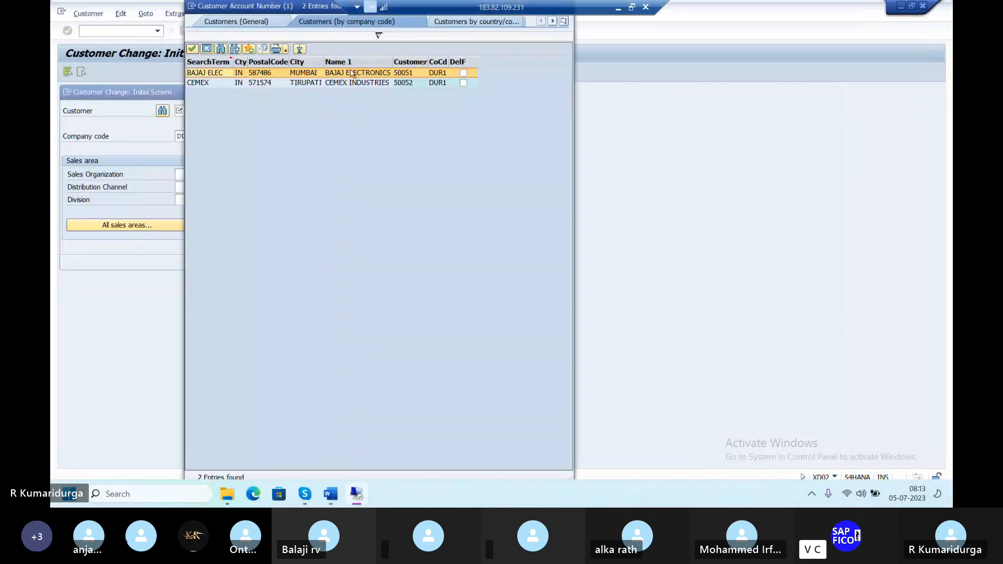
double_click(351, 73)
click(324, 261)
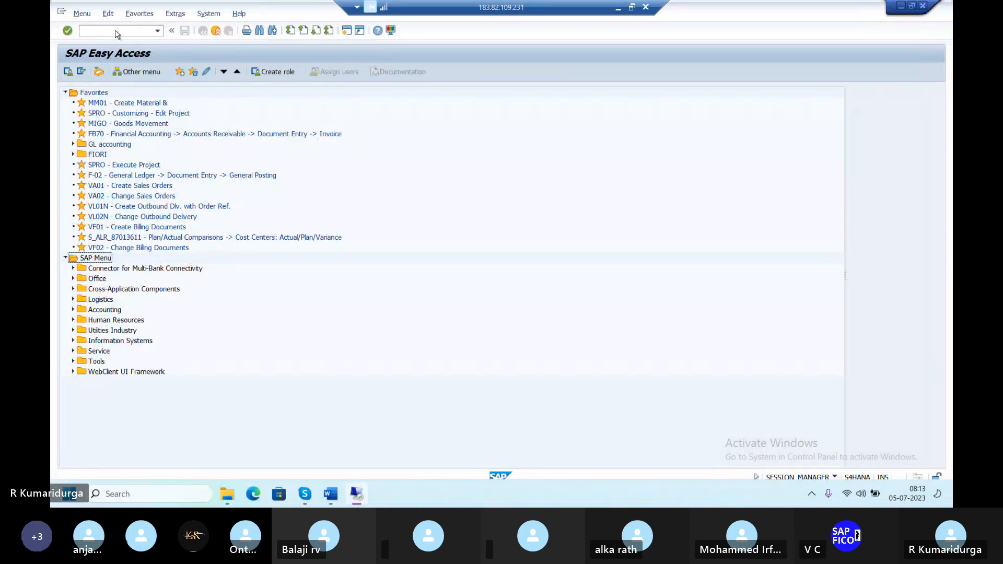
Try the create-customer transaction XD01, which is redirected as obsolete.
click(139, 33)
text(/)
text(/JVL01N)
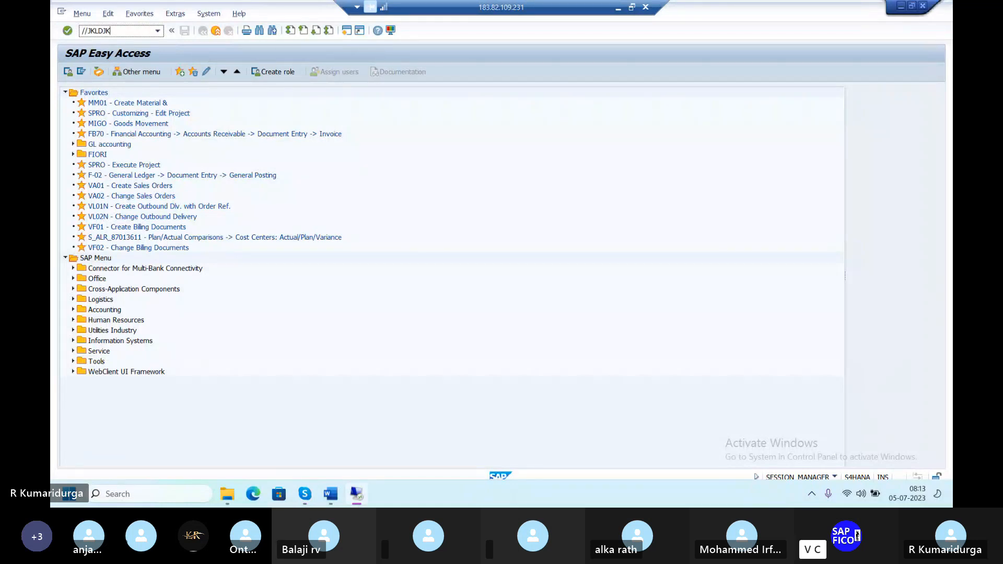
key(BackSpace)
key(BackSpace)
key(BackSpace)
key(BackSpace)
key(BackSpace)
key(BackSpace)
key(BackSpace)
key(BackSpace)
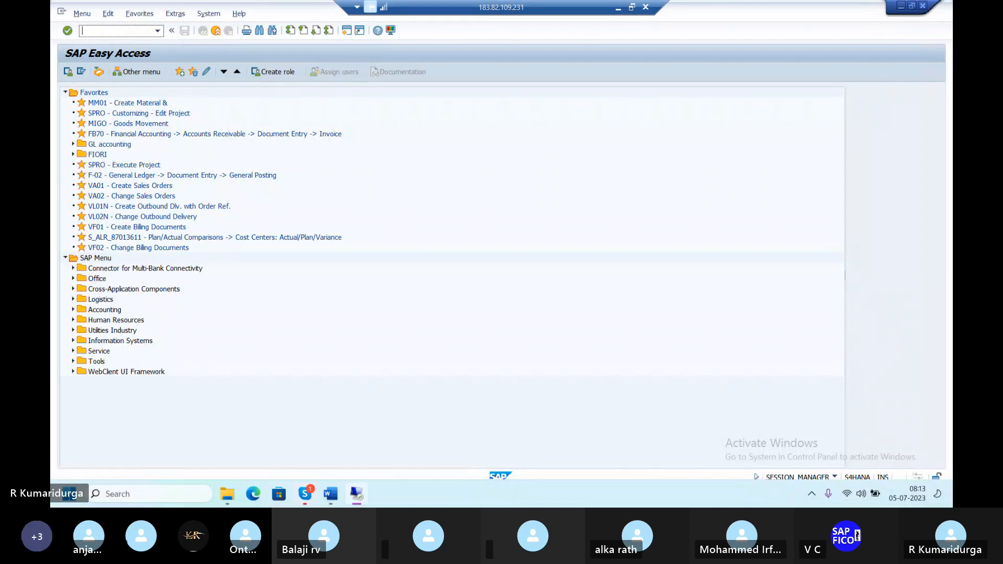
text(XD01)
key(Return)
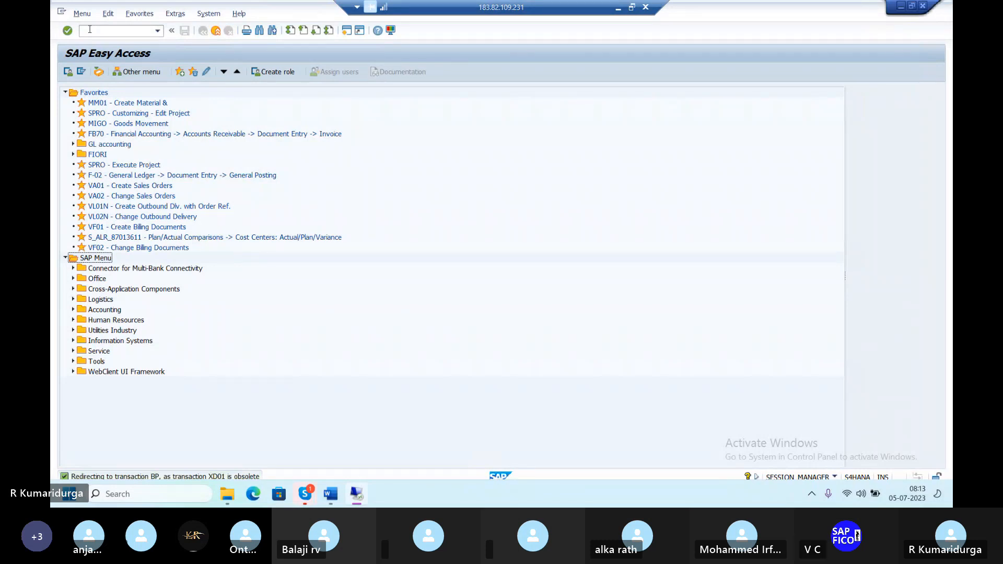
click(90, 29)
text(XD01)
key(Return)
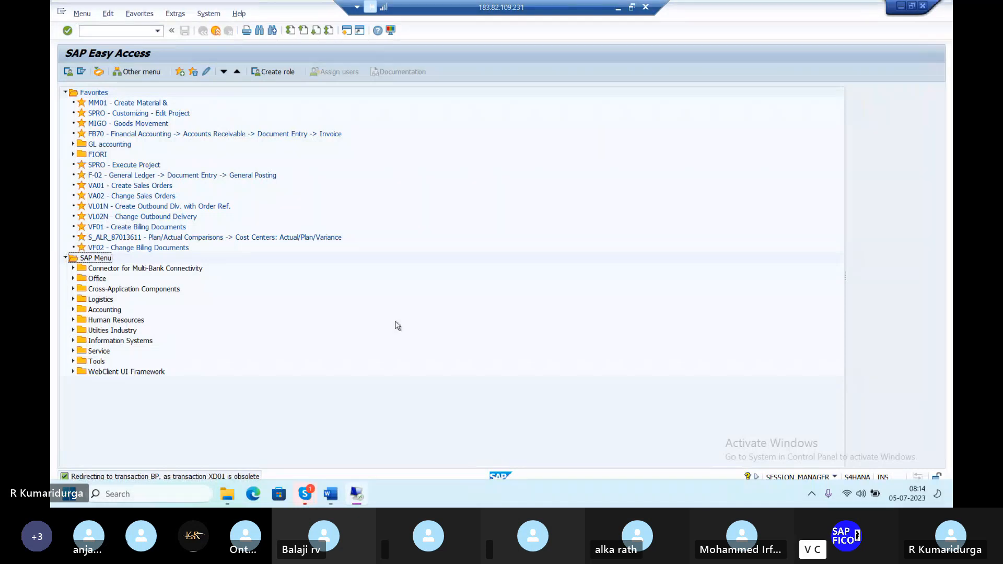
Run transaction BP to reach the Maintain Business Partner screen.
click(108, 32)
text(BP)
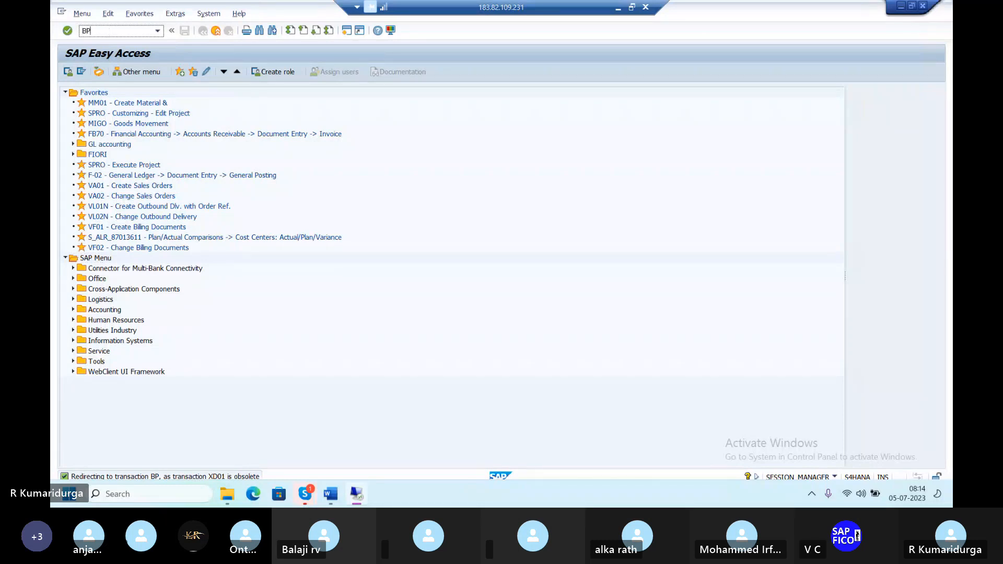
key(Return)
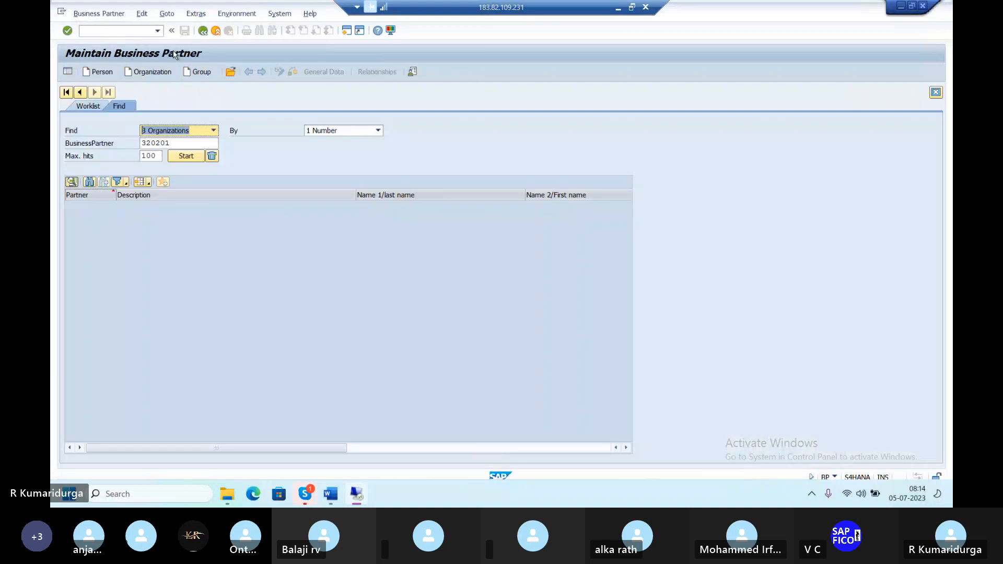
Start a new organization and choose grouping DBPC DOMESTIC BP CUSTOMER-DUR1.
click(152, 72)
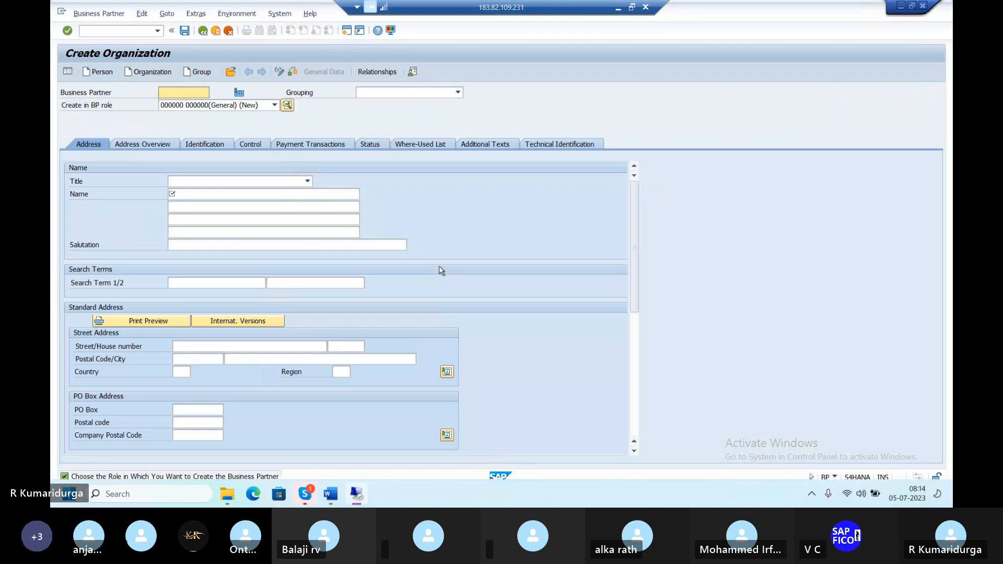
click(457, 92)
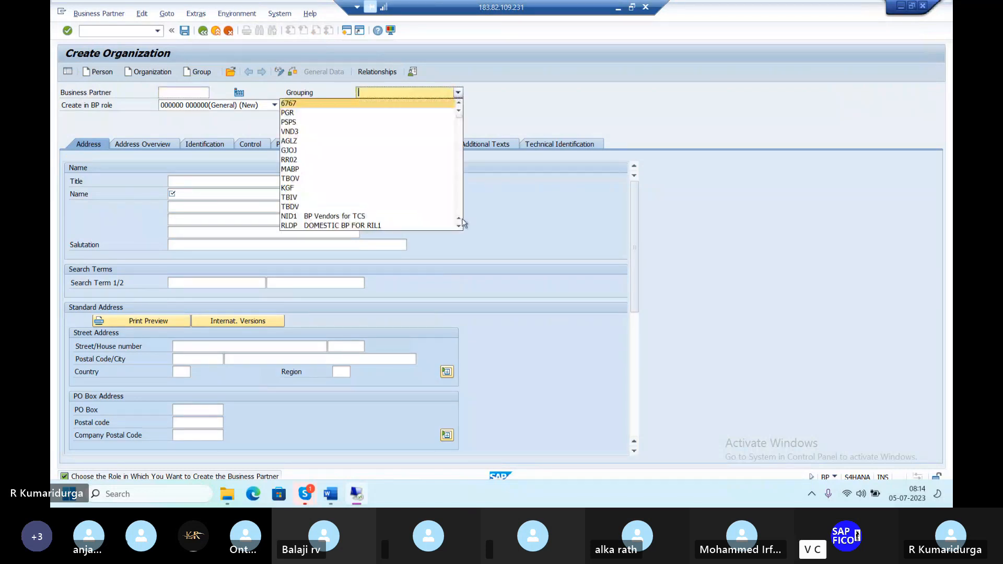
scroll(461, 227, down, 10)
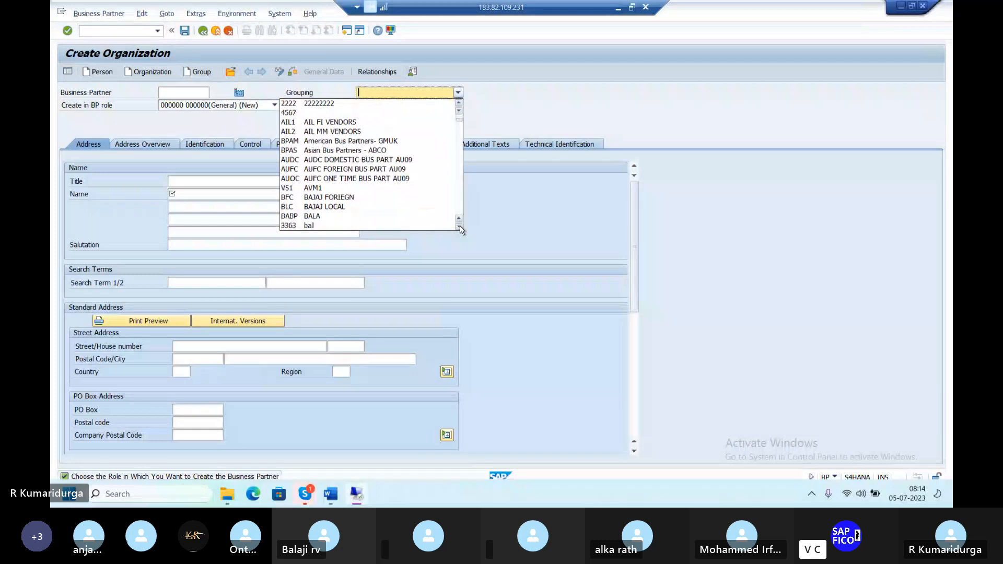
click(460, 227)
scroll(461, 230, down, 3)
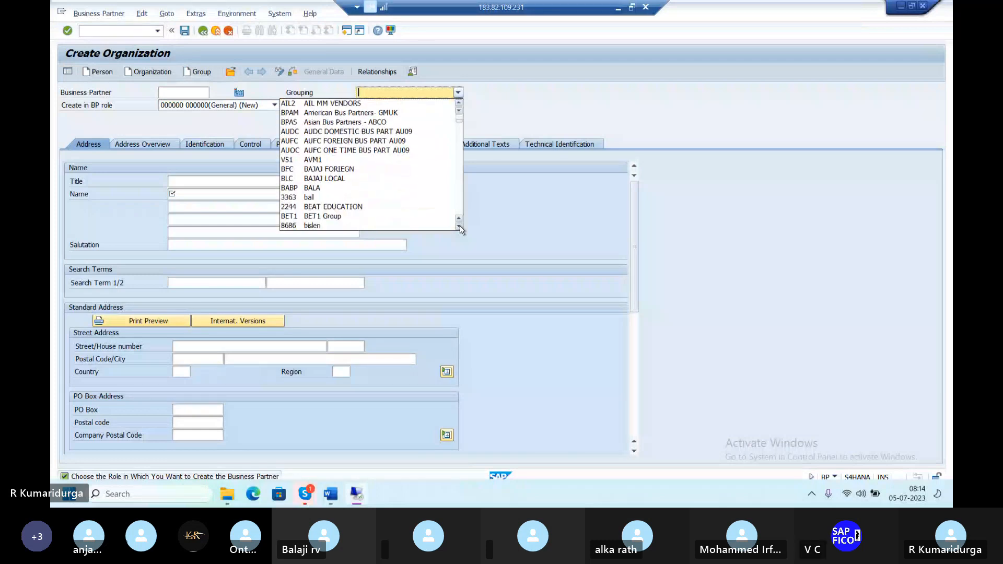
scroll(460, 229, down, 3)
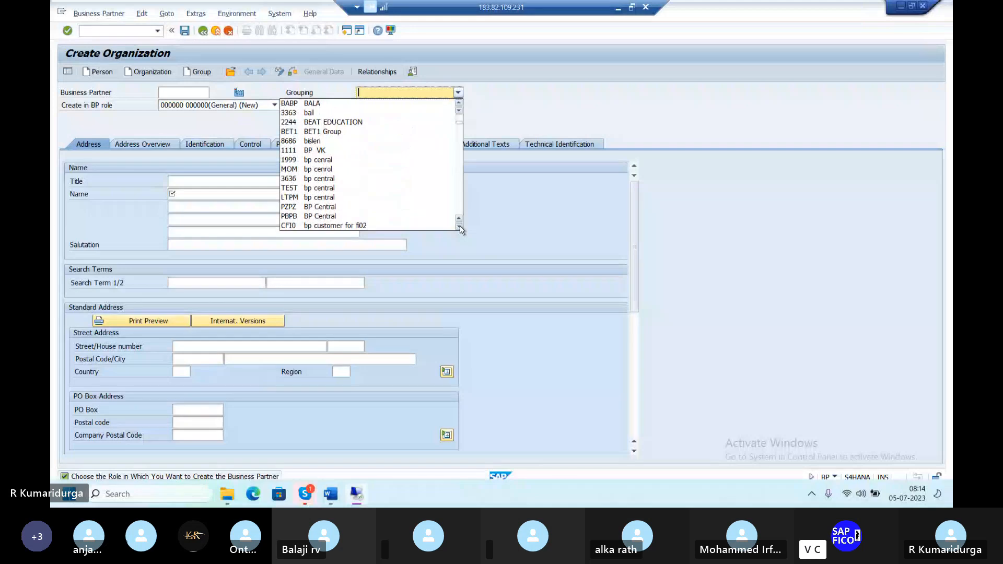
scroll(461, 230, down, 4)
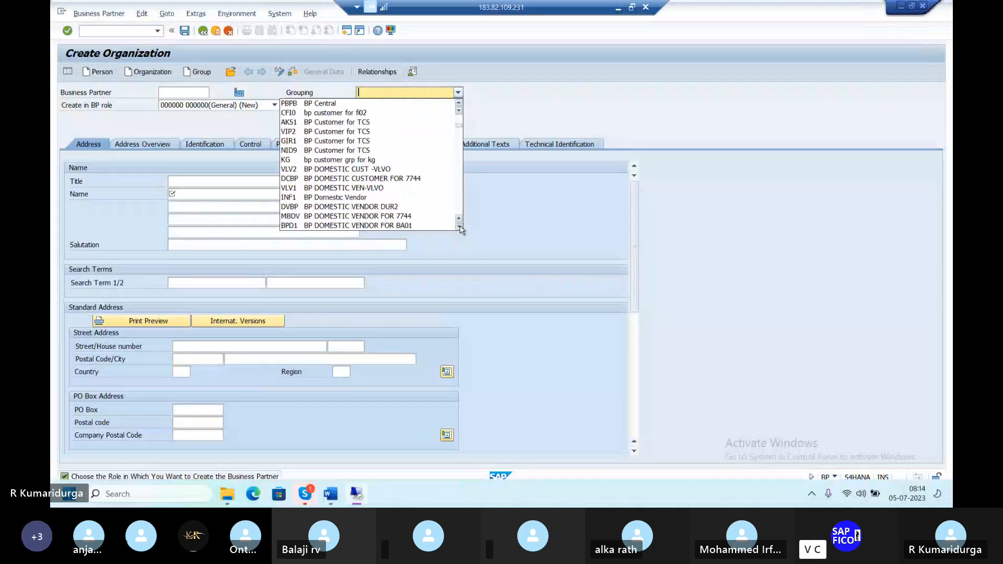
scroll(449, 201, down, 1)
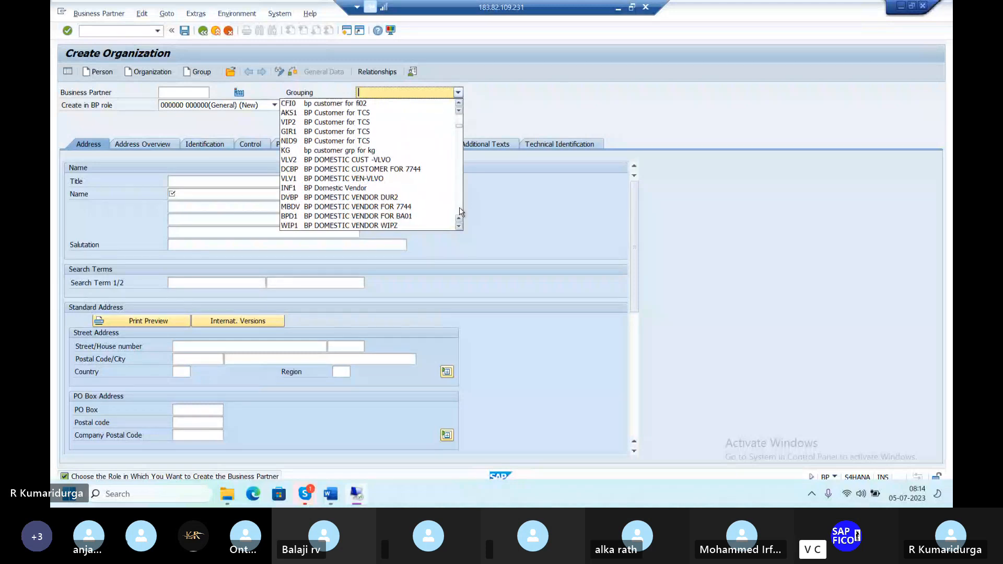
scroll(461, 212, down, 5)
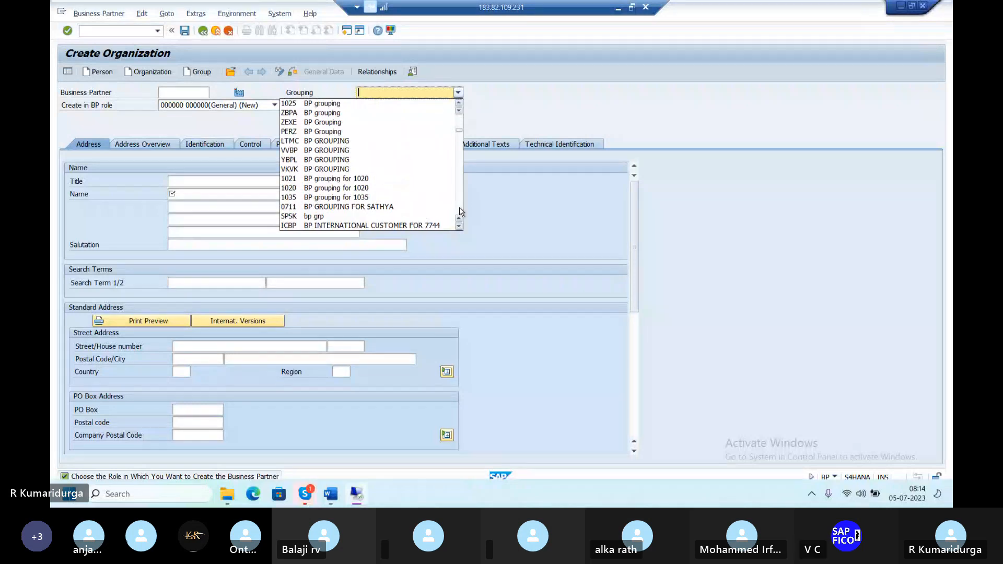
click(461, 211)
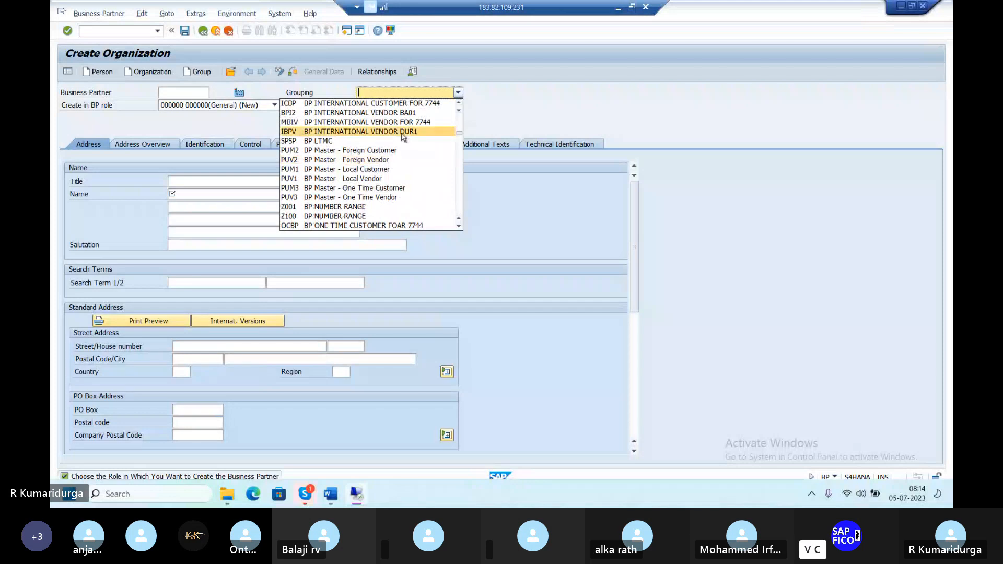
click(459, 105)
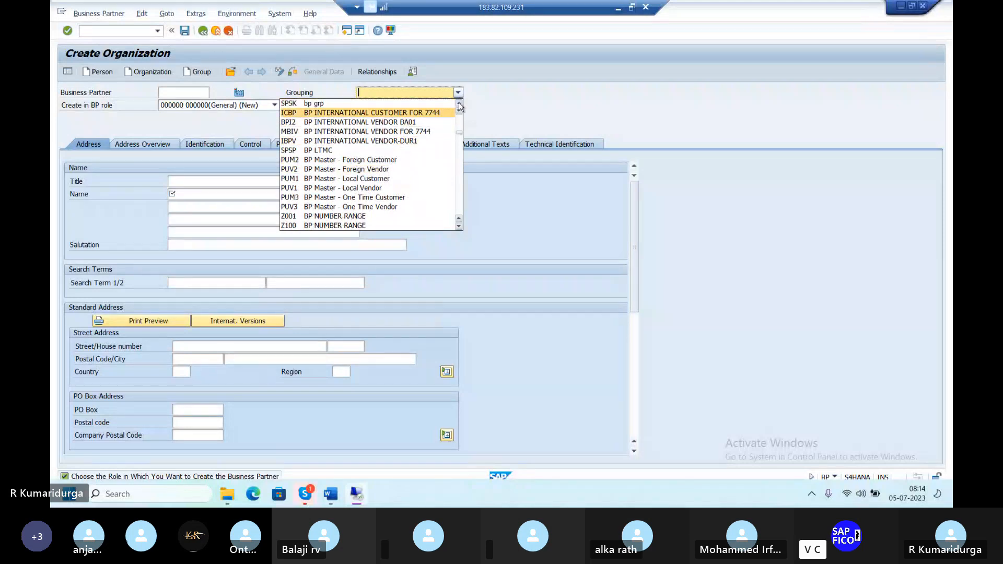
scroll(393, 152, up, 1)
scroll(393, 151, down, 2)
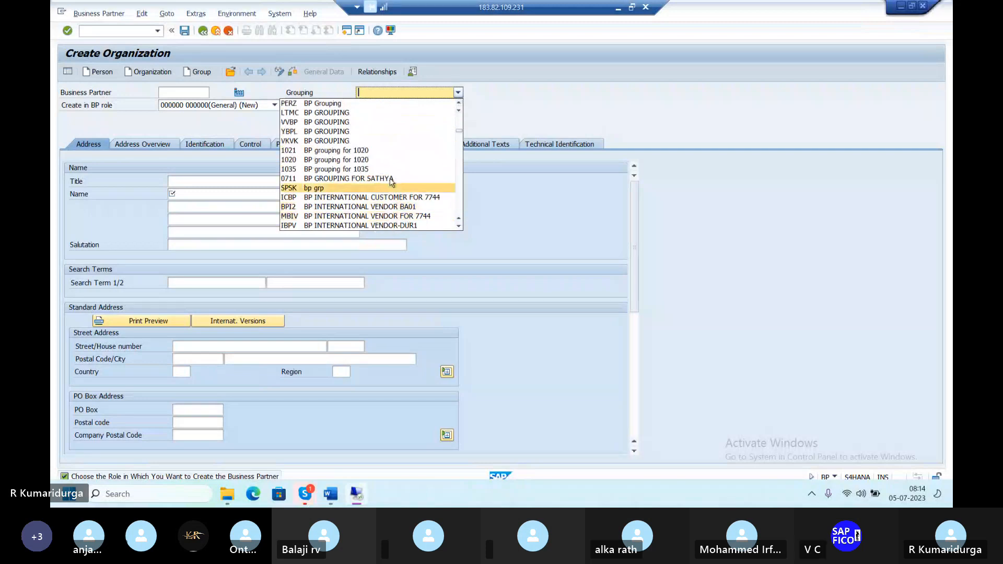
key(Up)
key(Up)
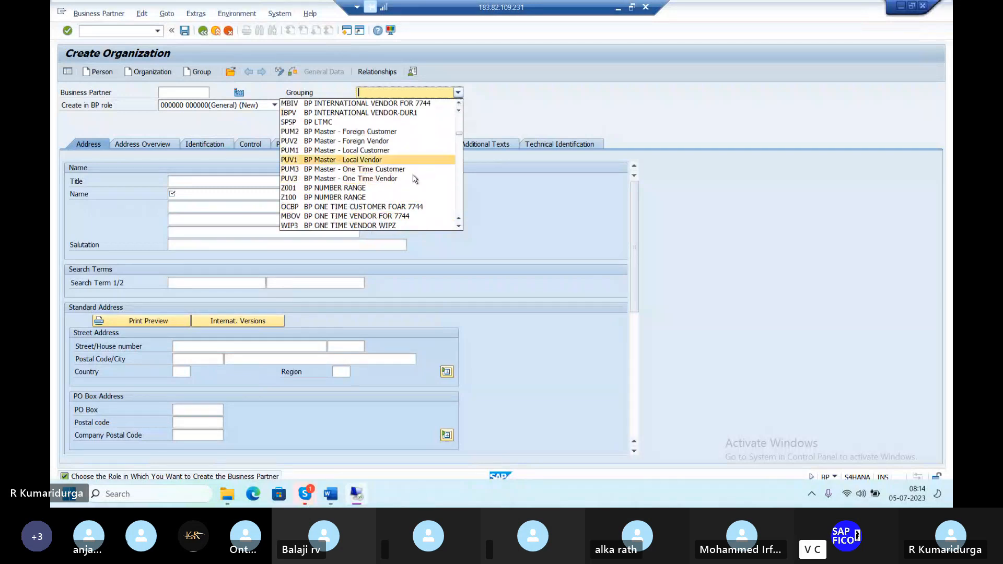
scroll(413, 175, down, 1)
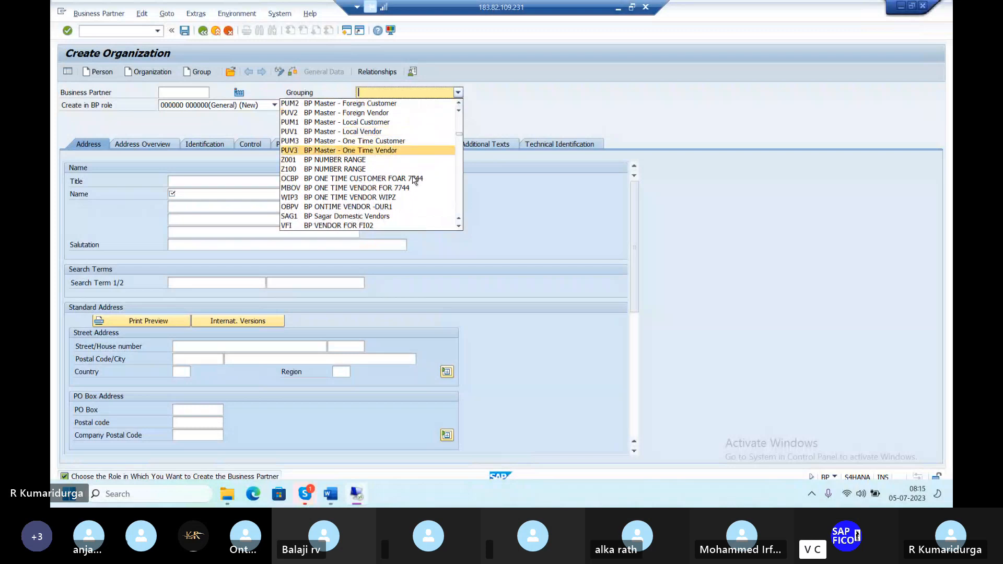
scroll(415, 180, down, 4)
scroll(414, 181, up, 1)
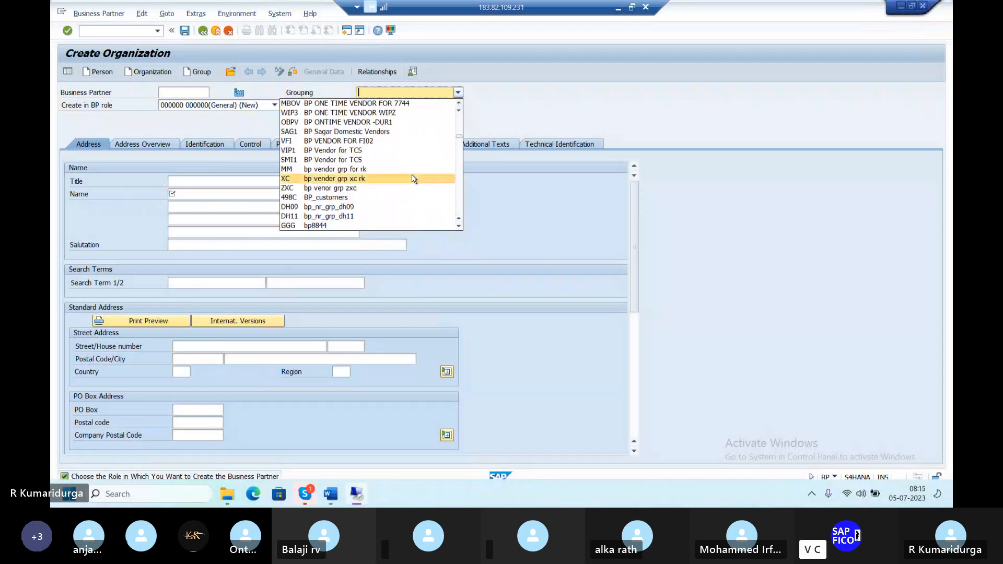
scroll(414, 178, down, 1)
scroll(414, 178, down, 7)
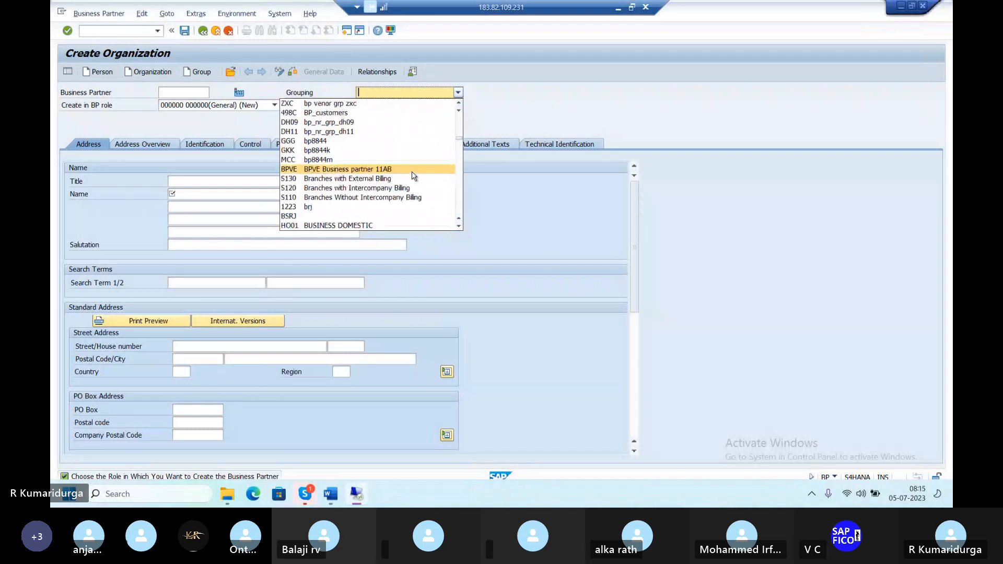
scroll(414, 176, down, 3)
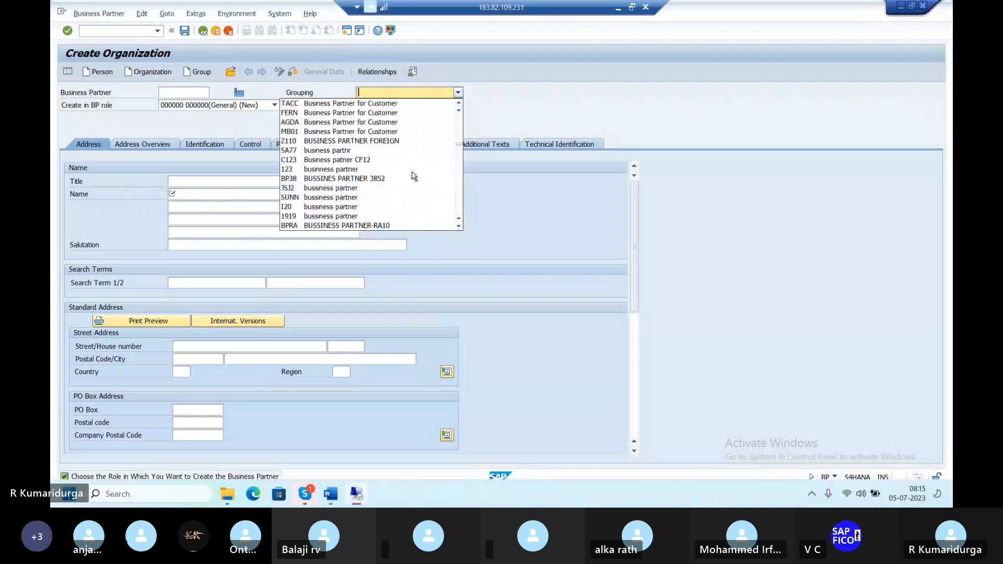
scroll(414, 176, down, 8)
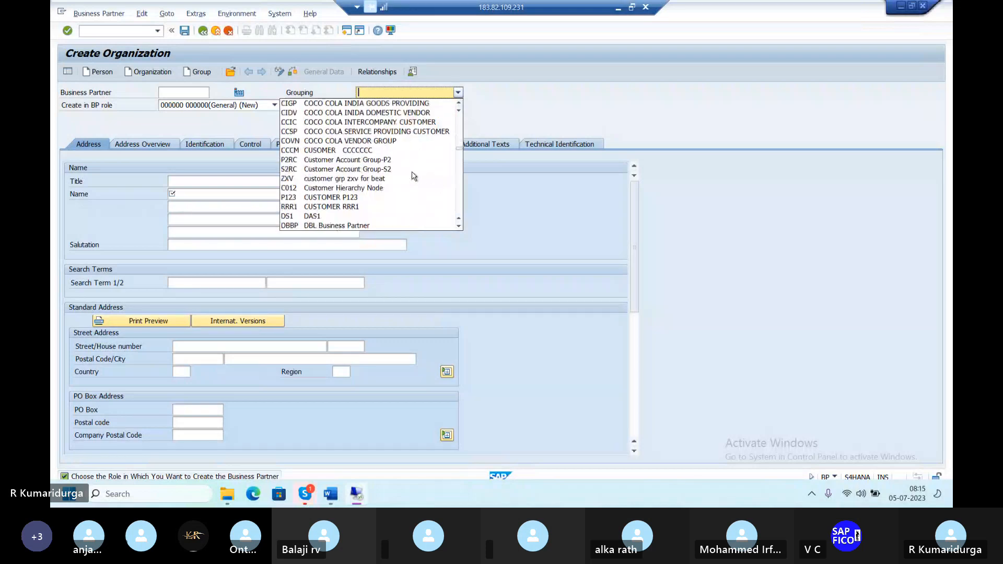
scroll(415, 176, down, 3)
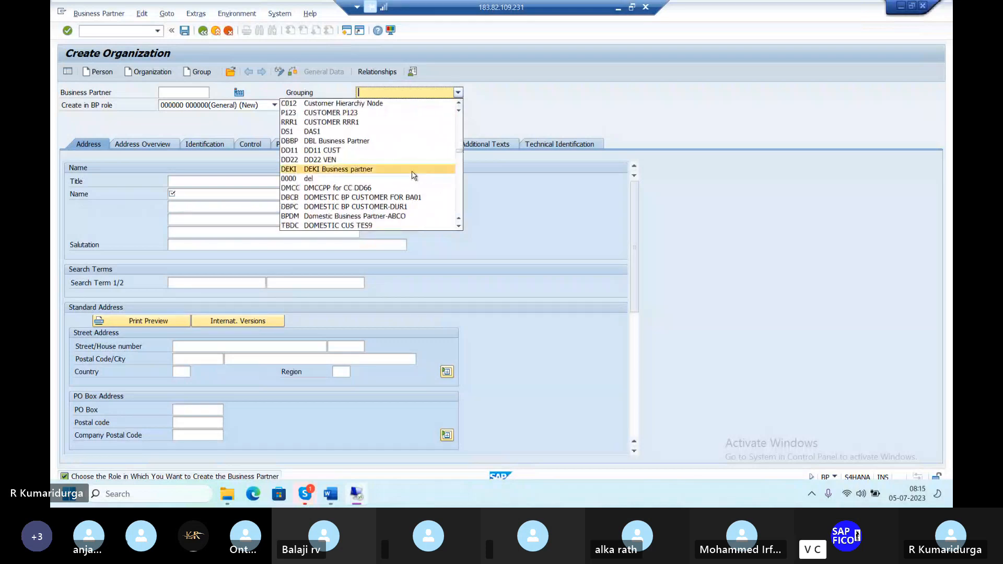
click(368, 208)
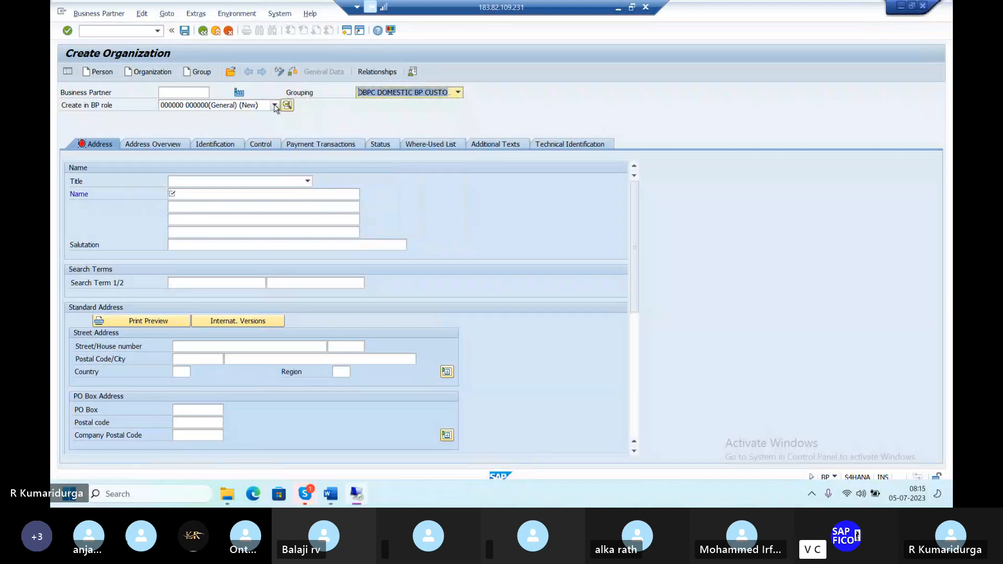
Choose BP role FLCU00 and create the organization directly in that customer role.
click(275, 107)
text(lv)
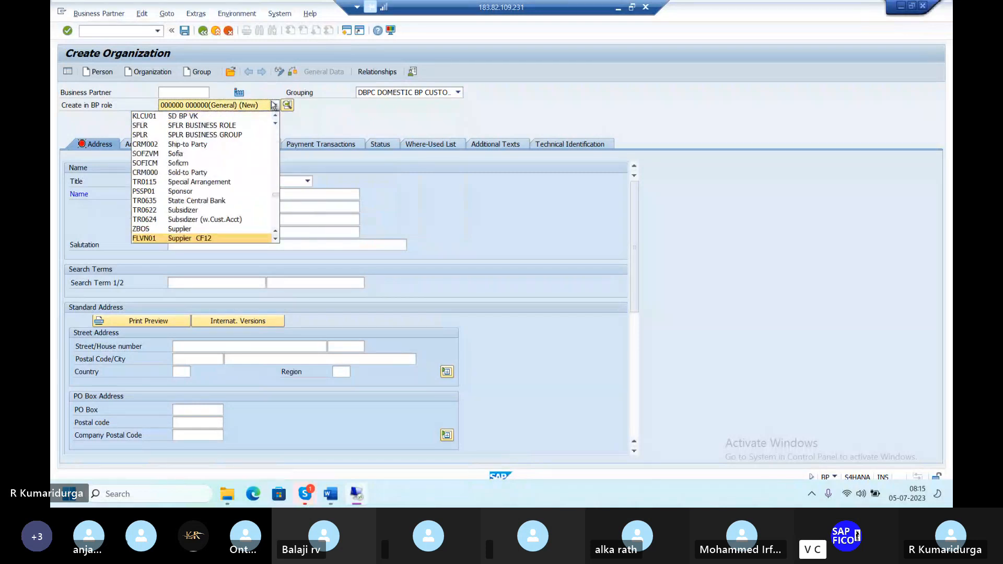
click(276, 239)
click(275, 238)
click(276, 239)
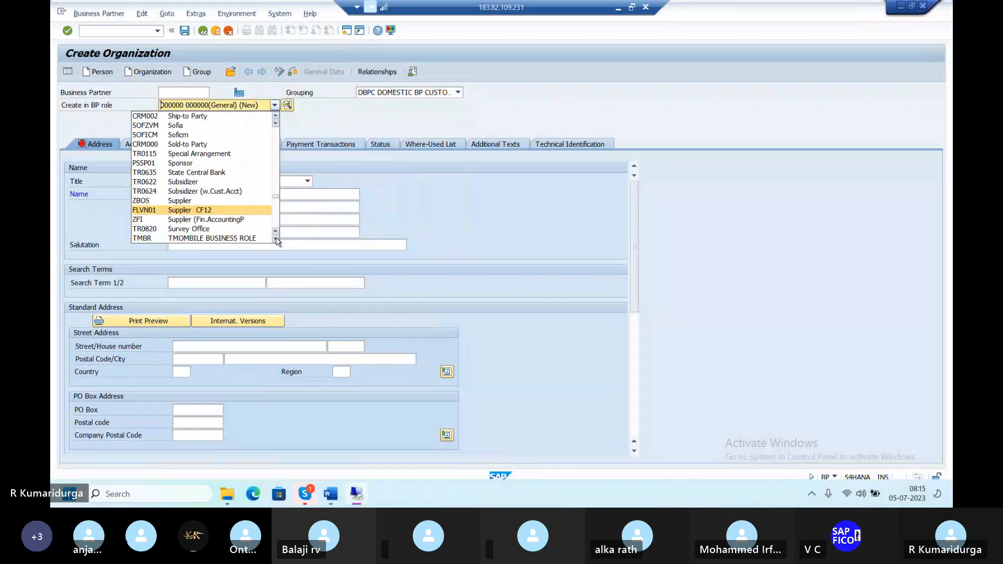
key(f)
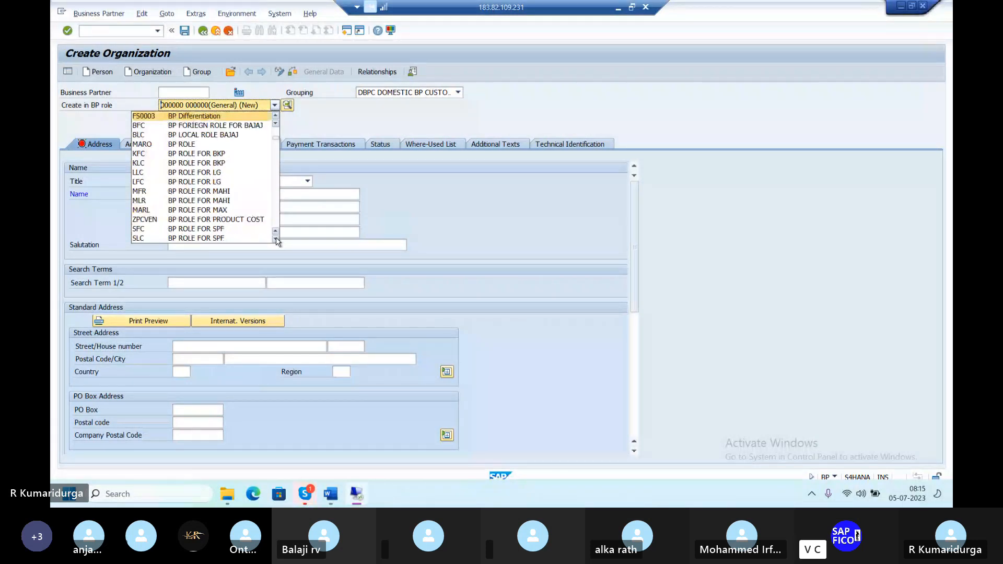
key(f)
key(f)
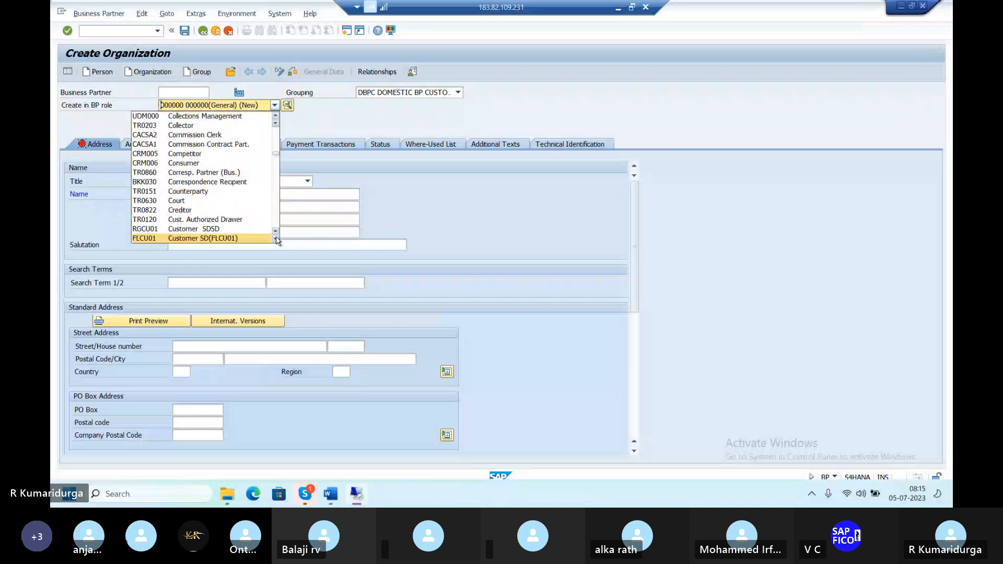
scroll(277, 240, down, 9)
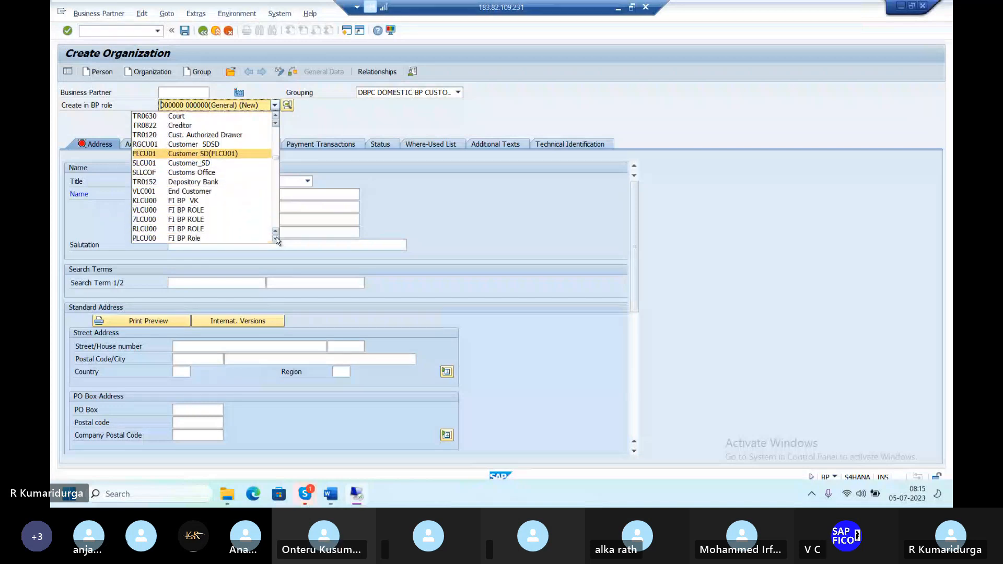
scroll(277, 241, down, 4)
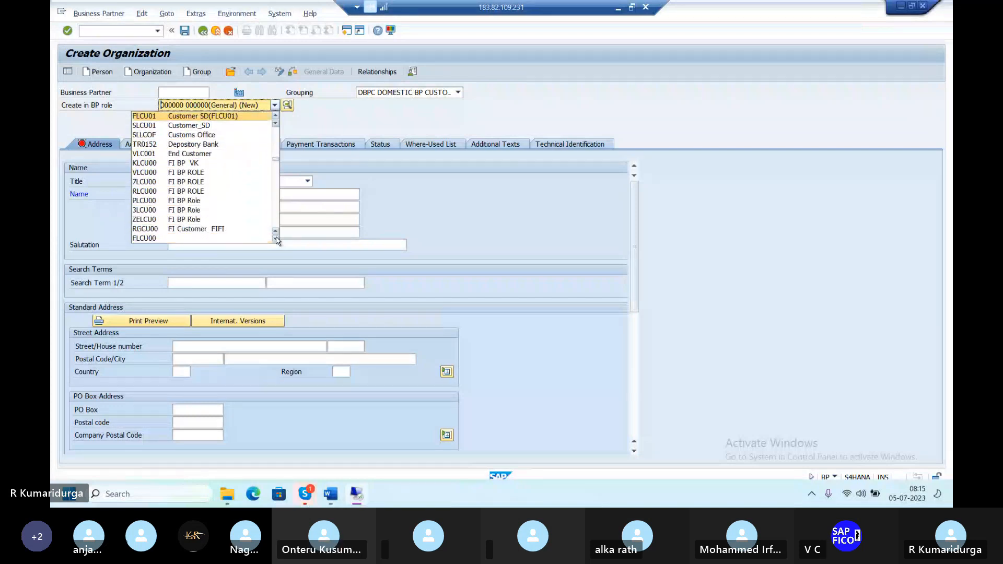
scroll(277, 240, down, 2)
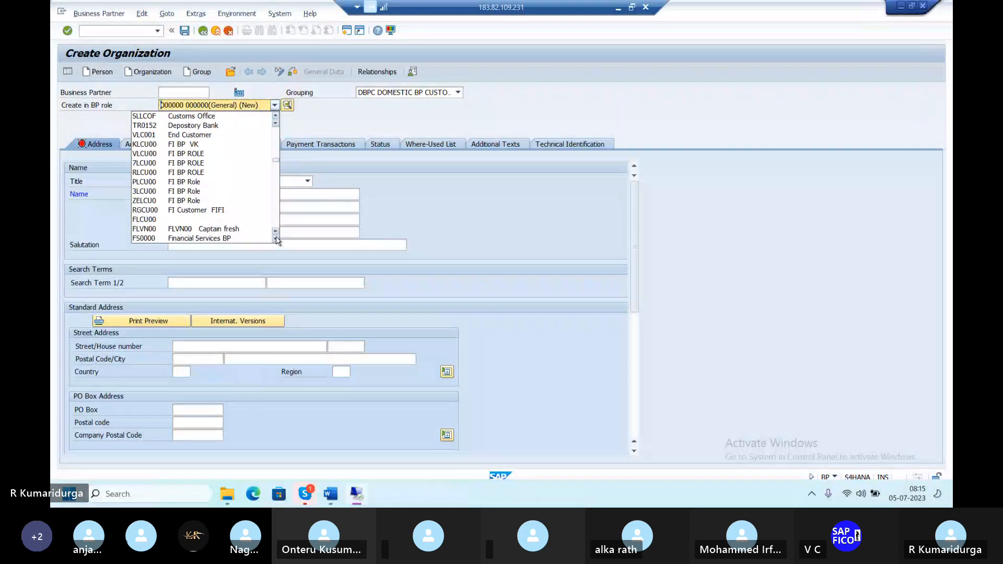
click(187, 220)
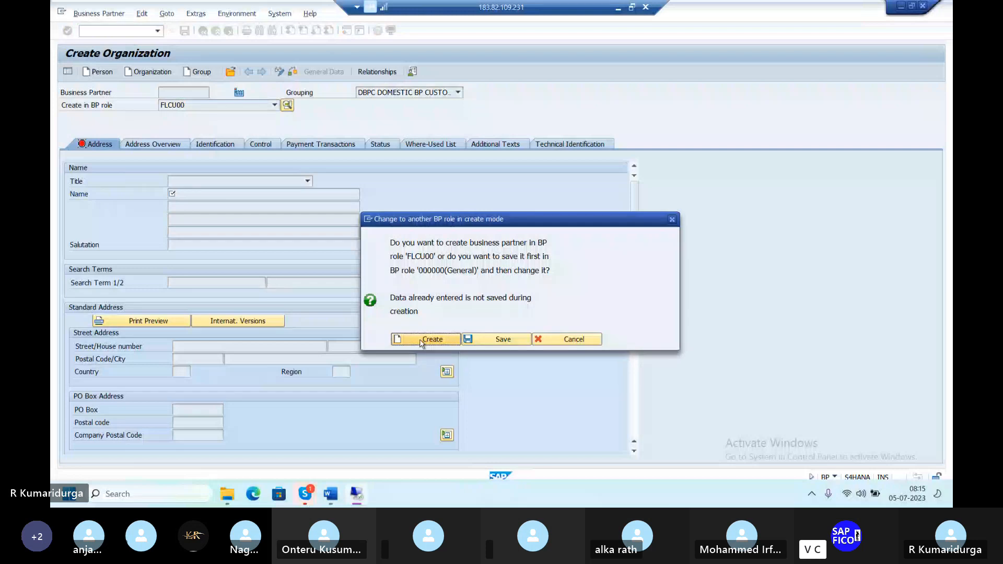
click(401, 336)
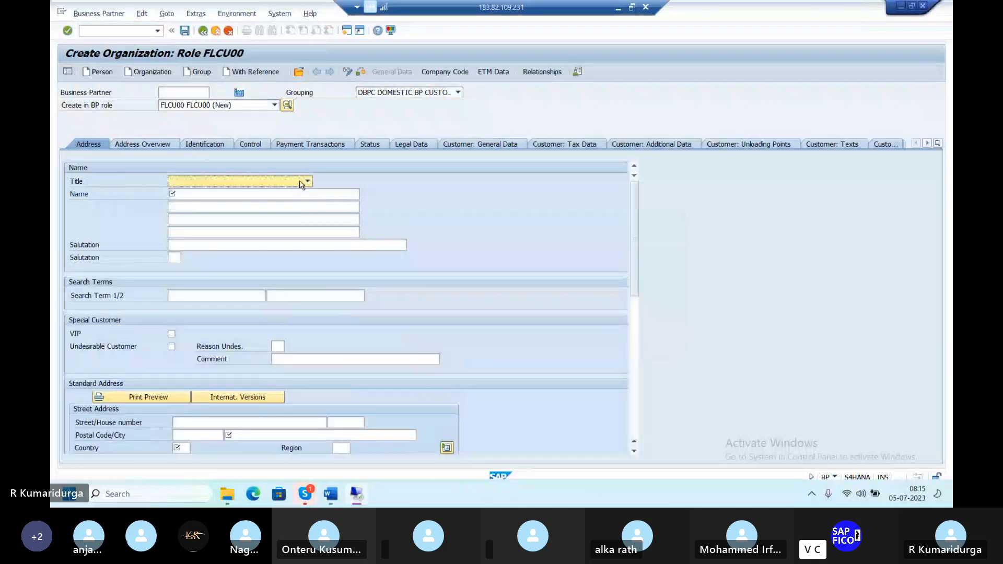
Enter organization name 'KING CEMENTS &CO' with search term KING.
click(280, 193)
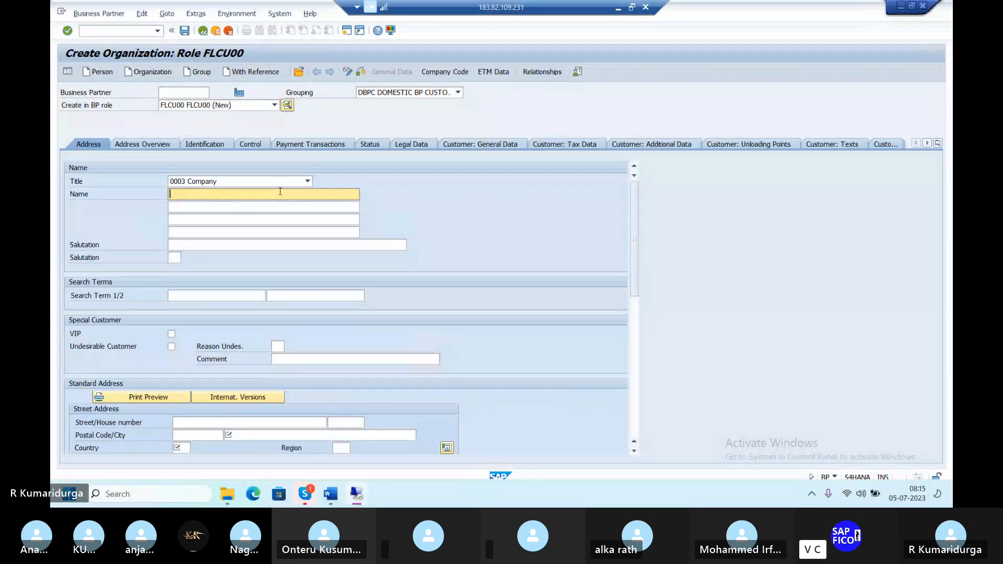
text(KING CEMENTS &CO)
key(Tab)
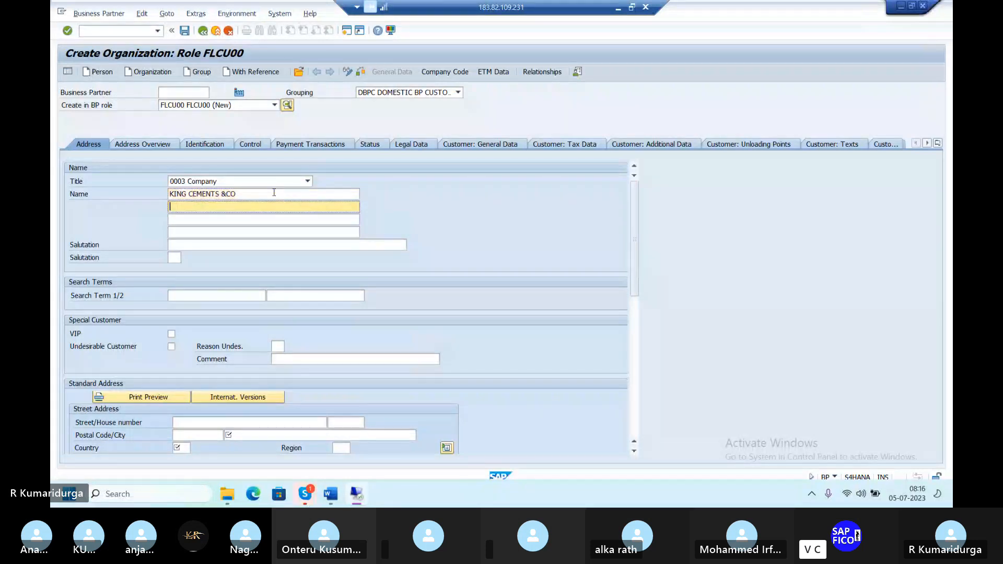
click(232, 295)
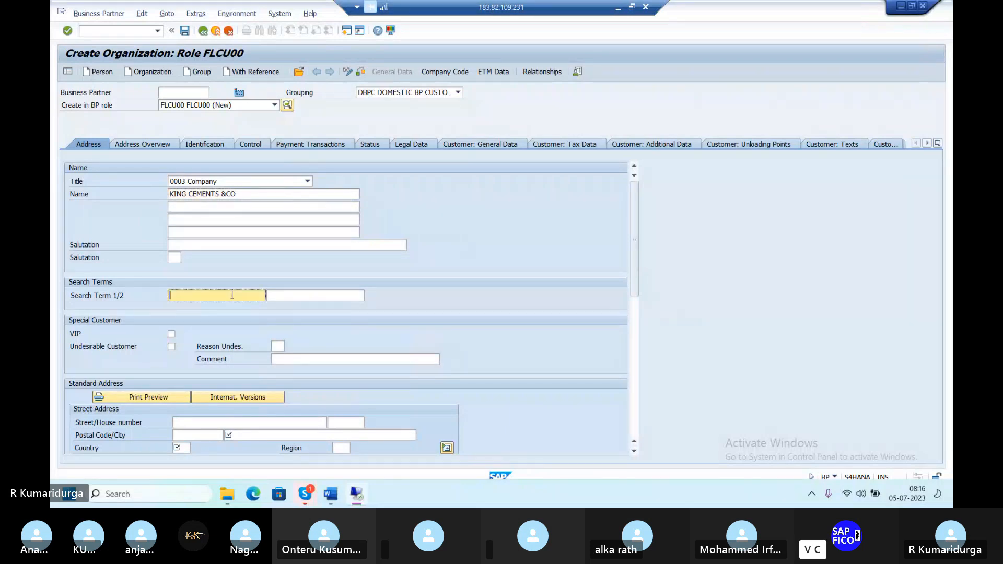
text(KING)
Fill in the street and house number of the organization's address.
click(207, 422)
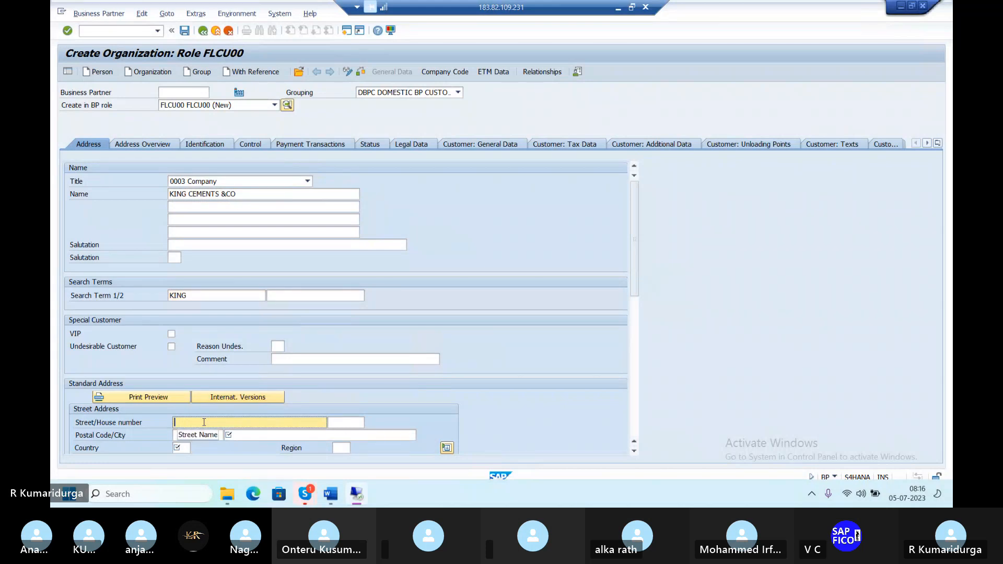
key(Tab)
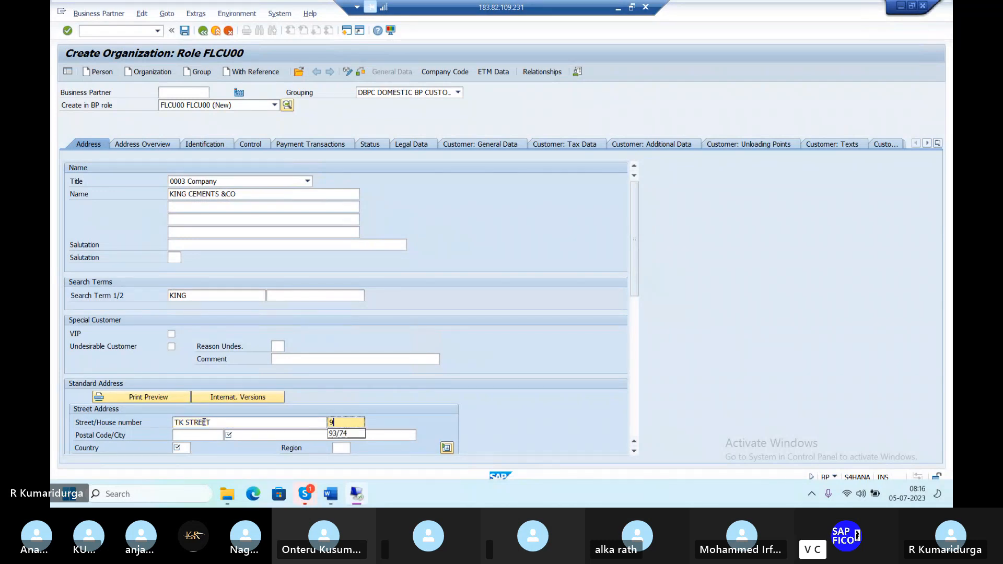
Set postal code 517507, city TIRUPATI, country IN and region 01.
key(Tab)
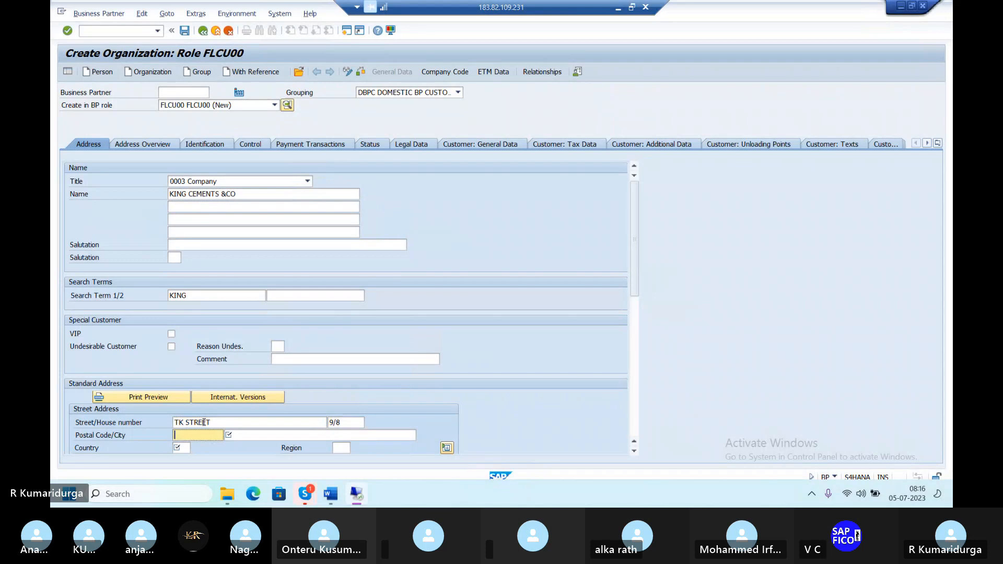
text(51)
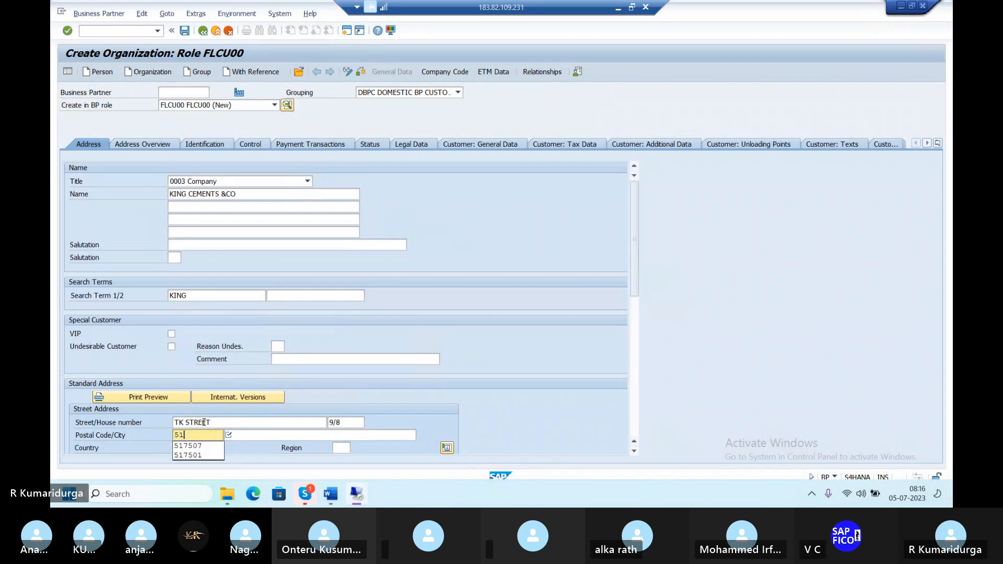
text(7507)
key(Tab)
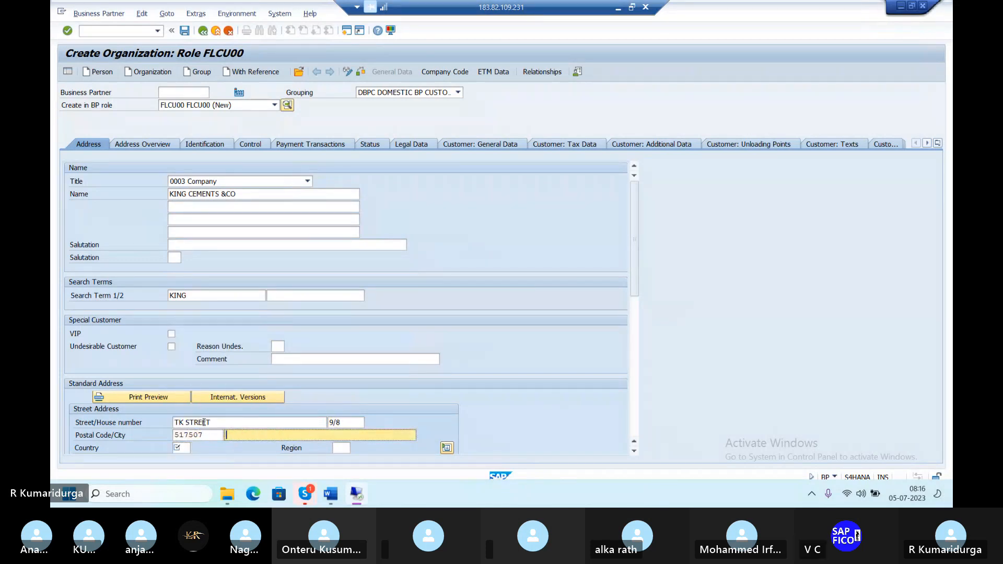
text(TIRUPATI)
key(Tab)
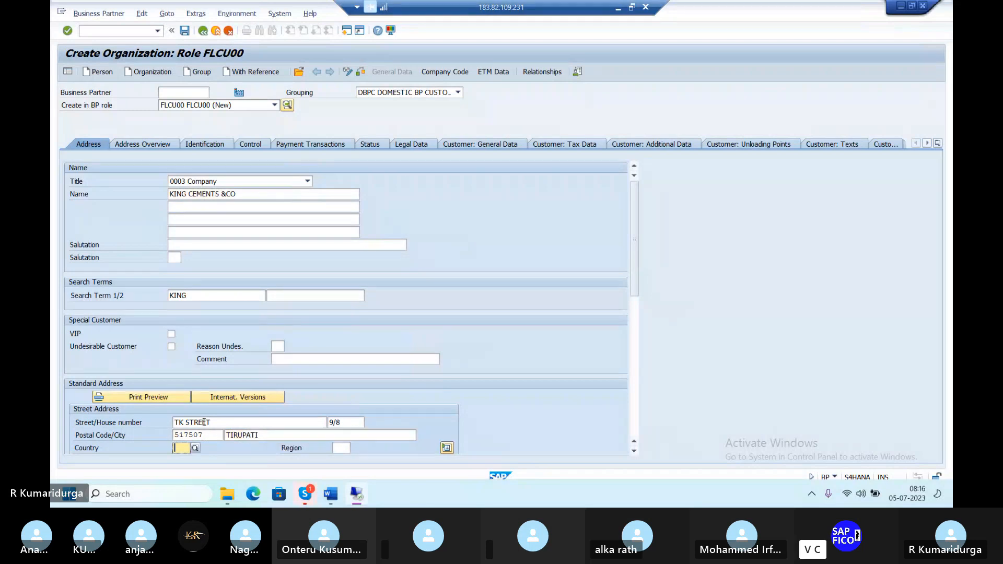
text(IN)
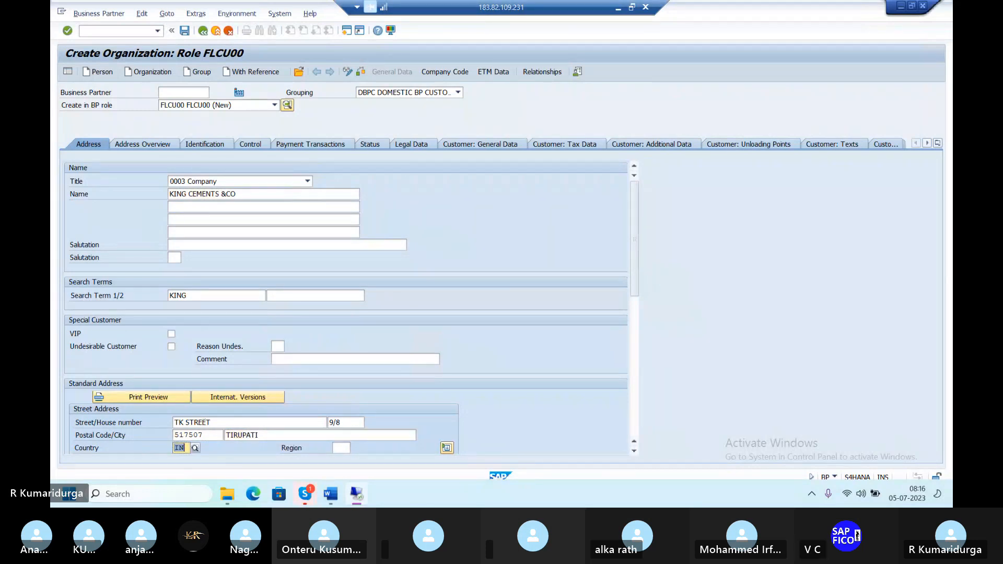
key(Tab)
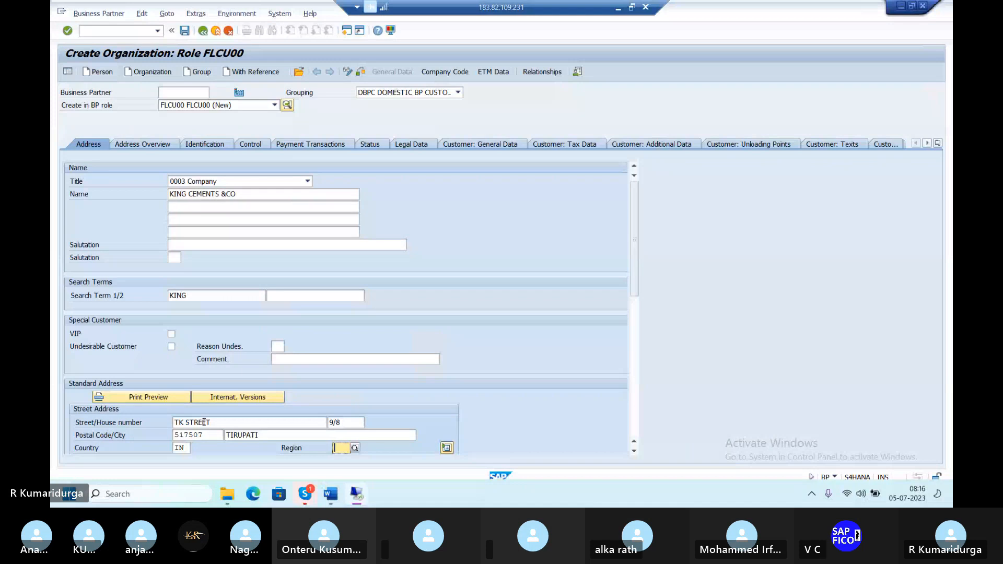
text(01)
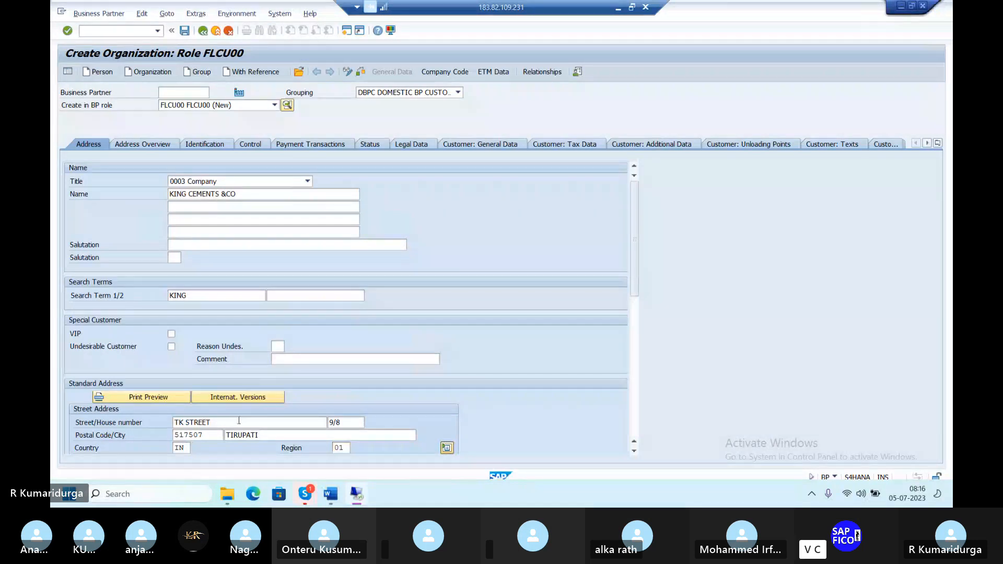
scroll(204, 422, down, 5)
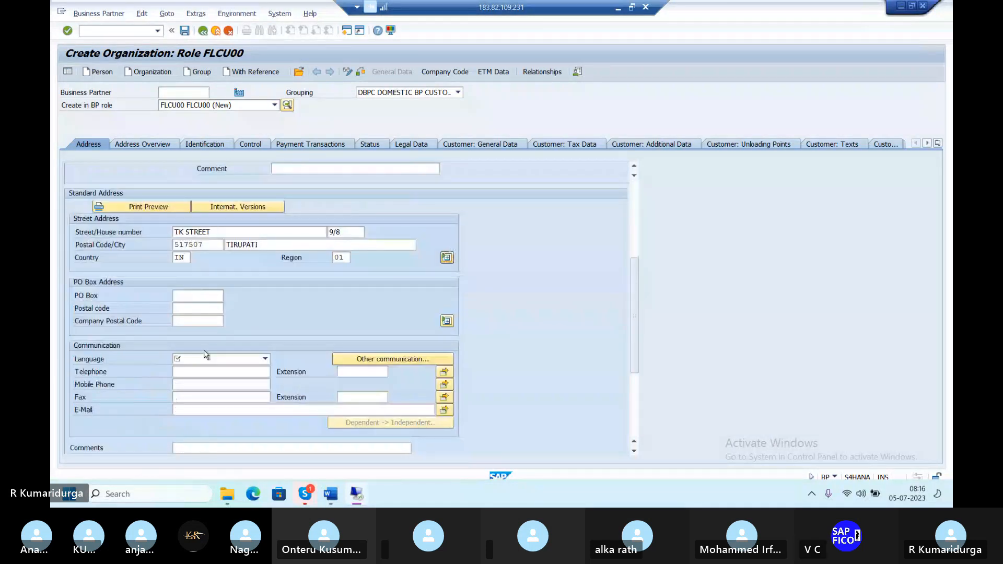
Add PO box TPT with postal code 517507, set language English, and validate the address.
click(194, 295)
text(TPT)
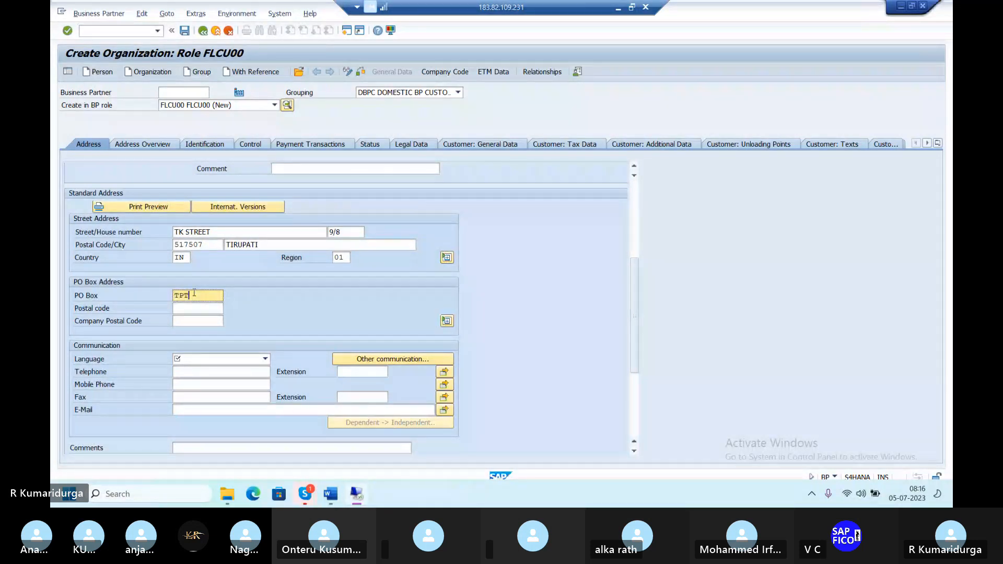
key(Tab)
text(5175)
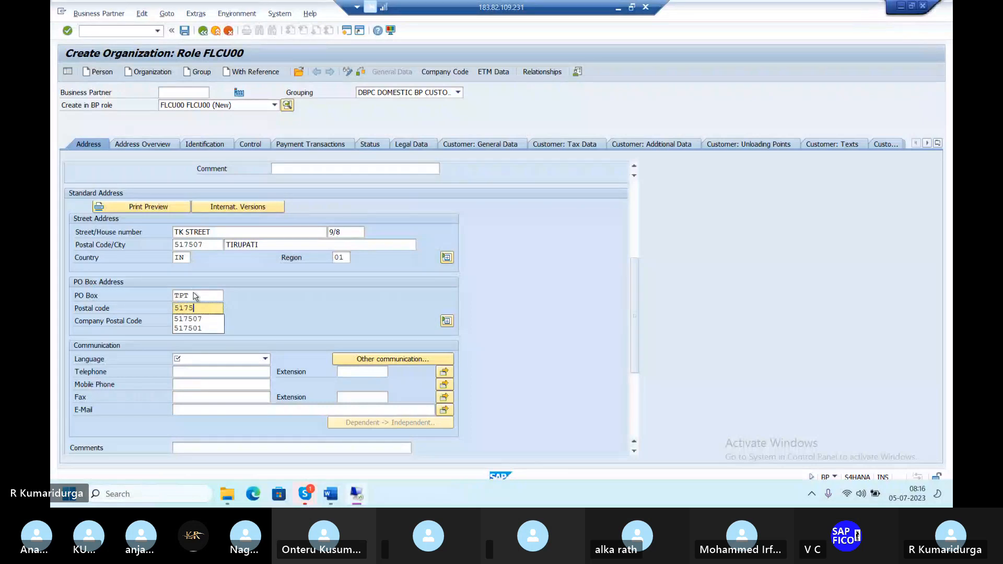
click(189, 318)
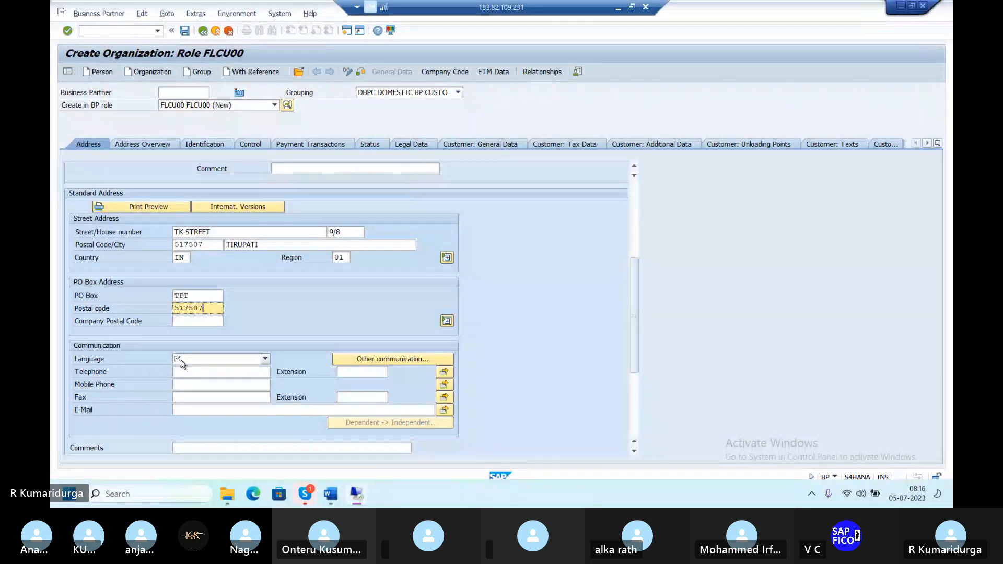
click(181, 363)
key(e)
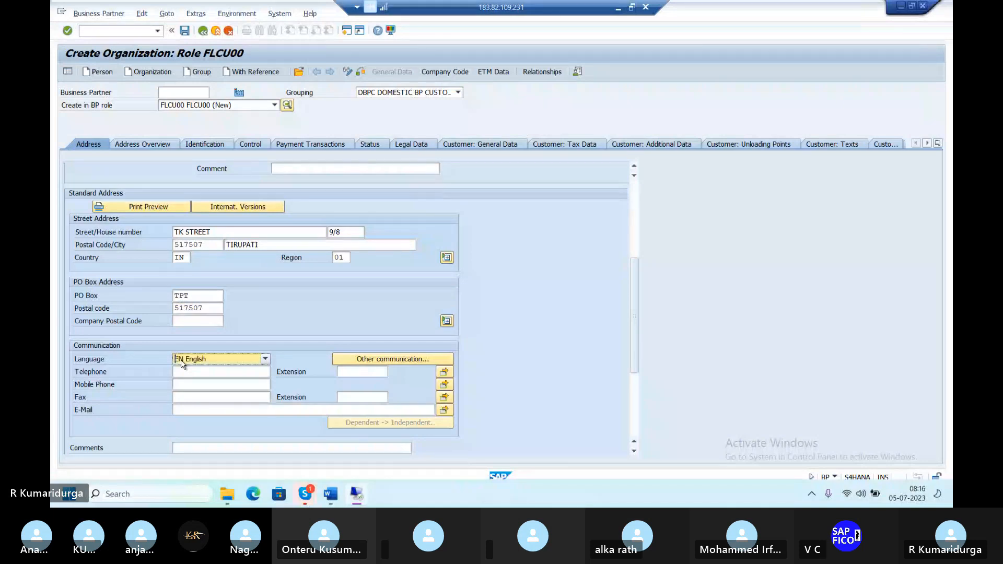
key(Return)
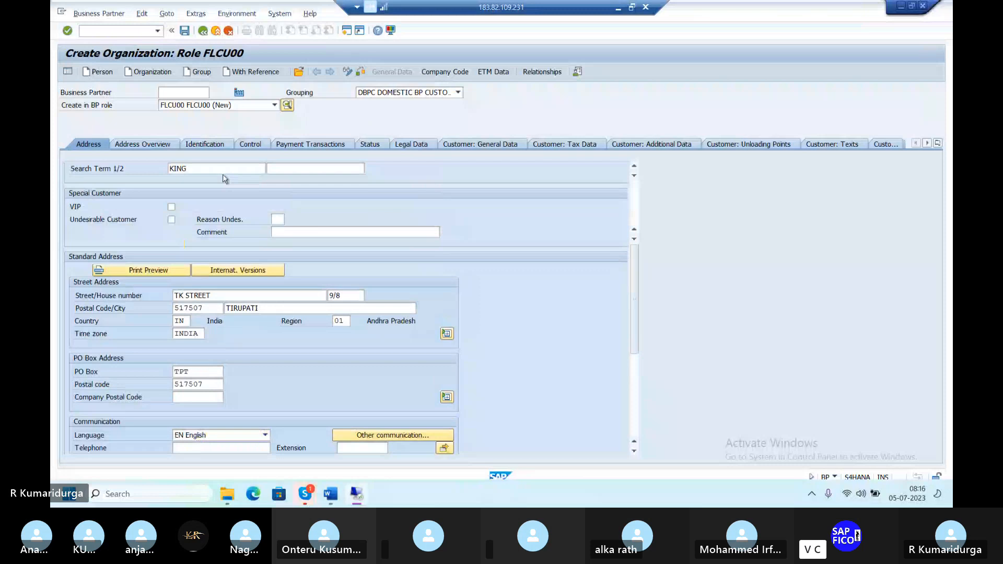
Add company code DUR1 to the customer role, with reconciliation account 200102.
click(445, 72)
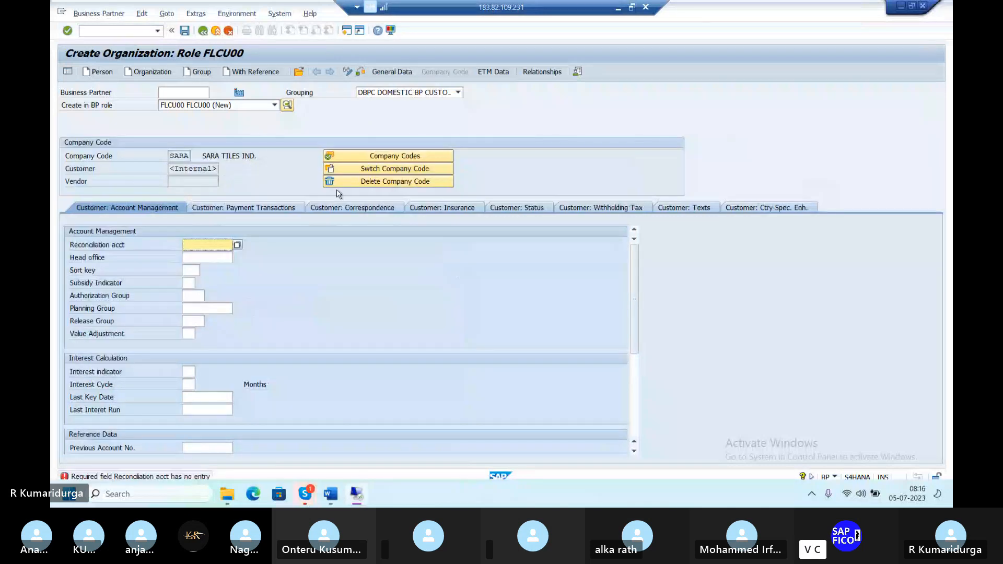
click(364, 157)
click(397, 341)
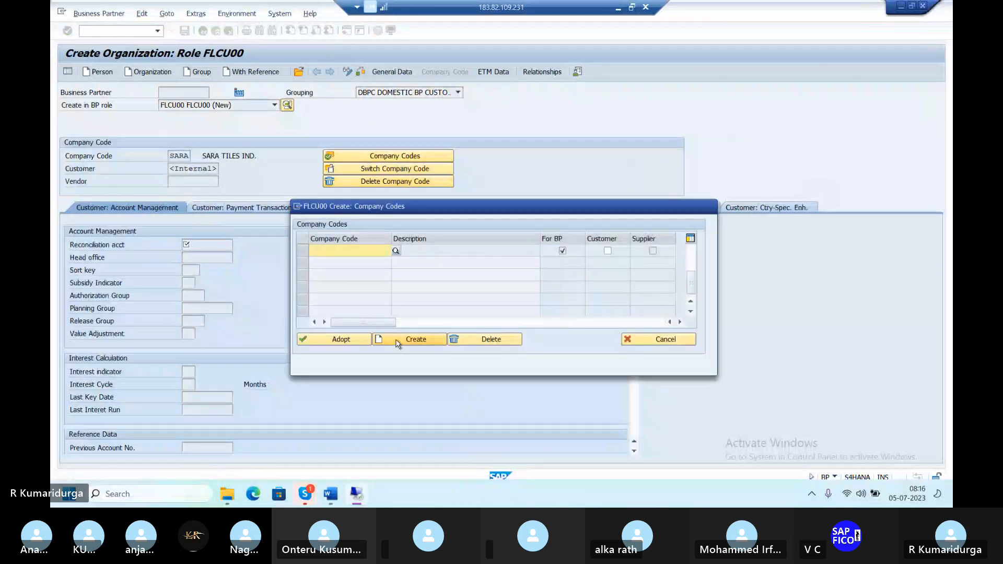
text(DUR1)
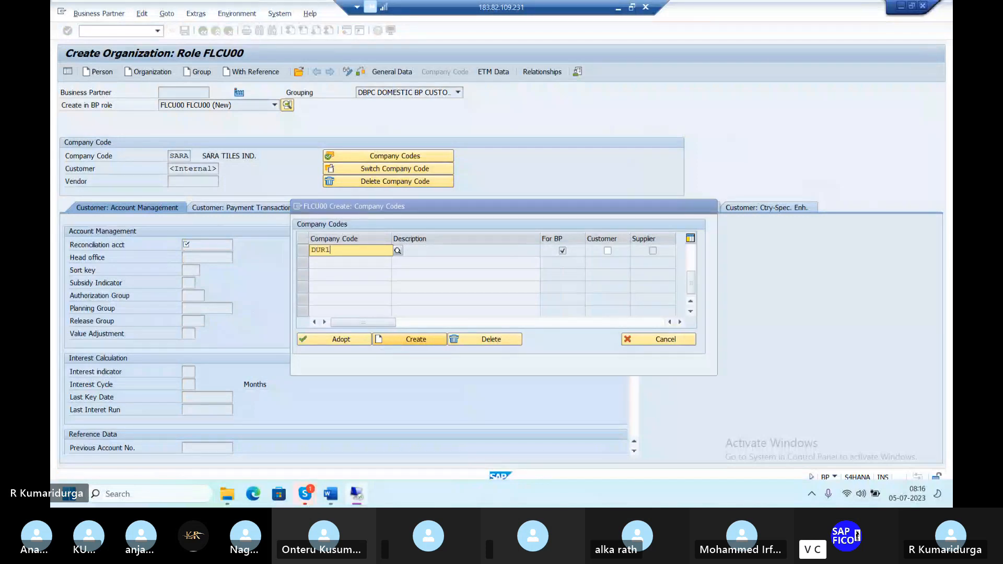
click(303, 251)
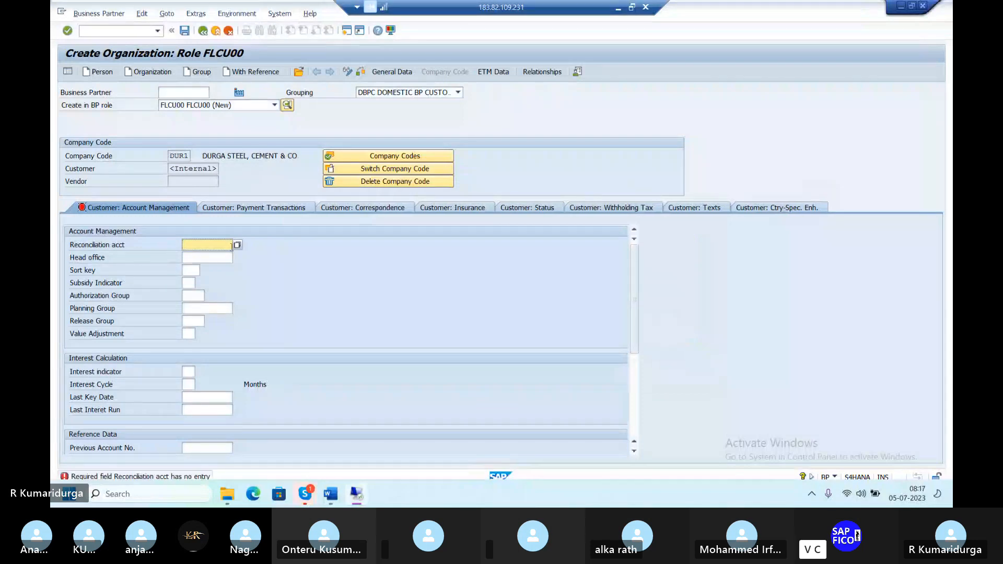
click(237, 245)
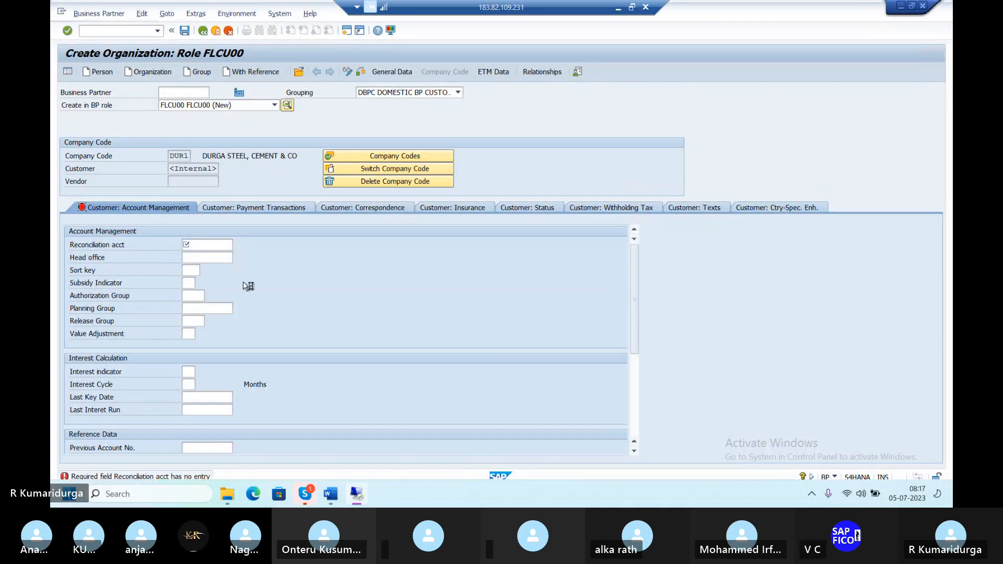
key(Return)
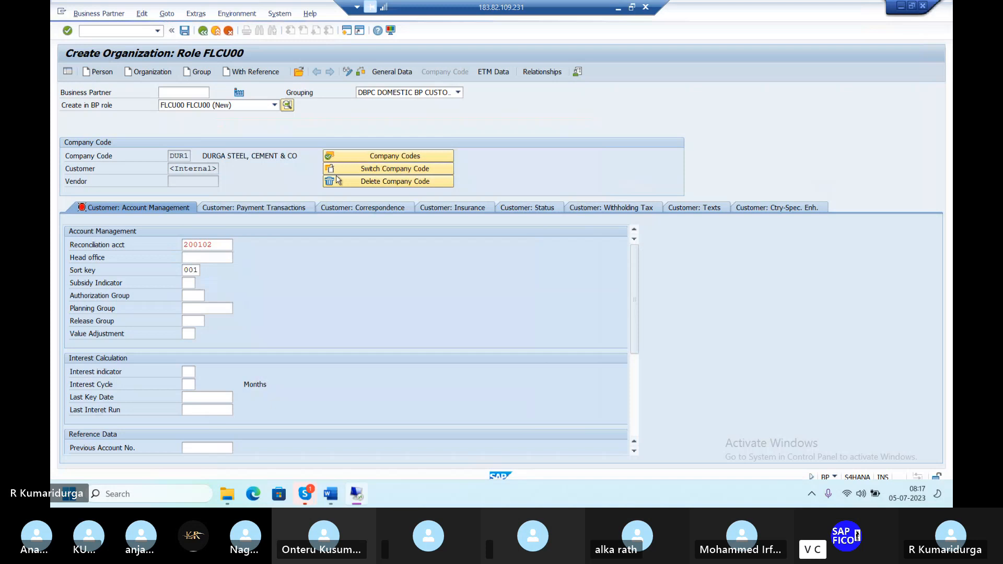
Set payment terms 0001 and customer tolerance group CTGD for DUR1.
click(254, 207)
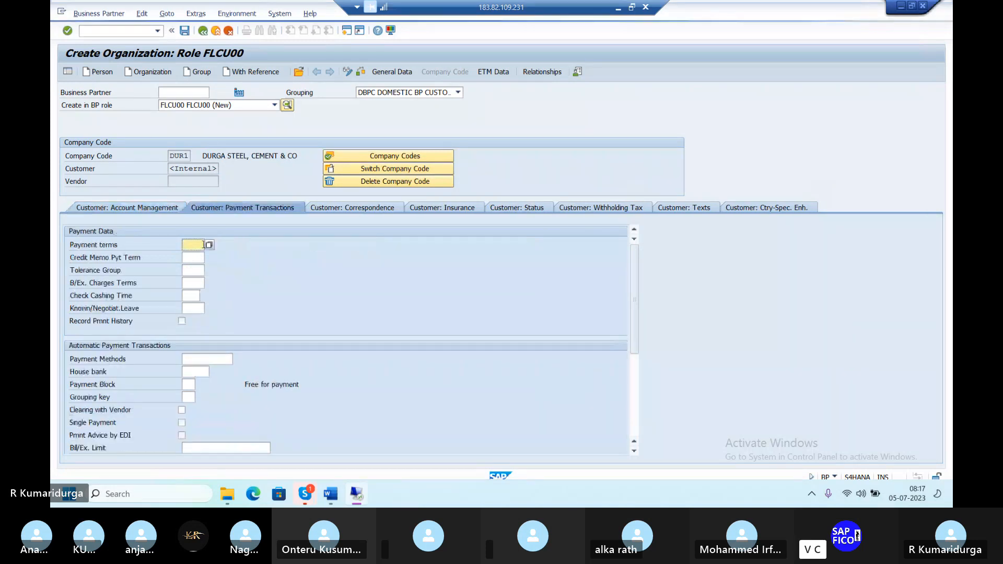
text(0001)
click(200, 270)
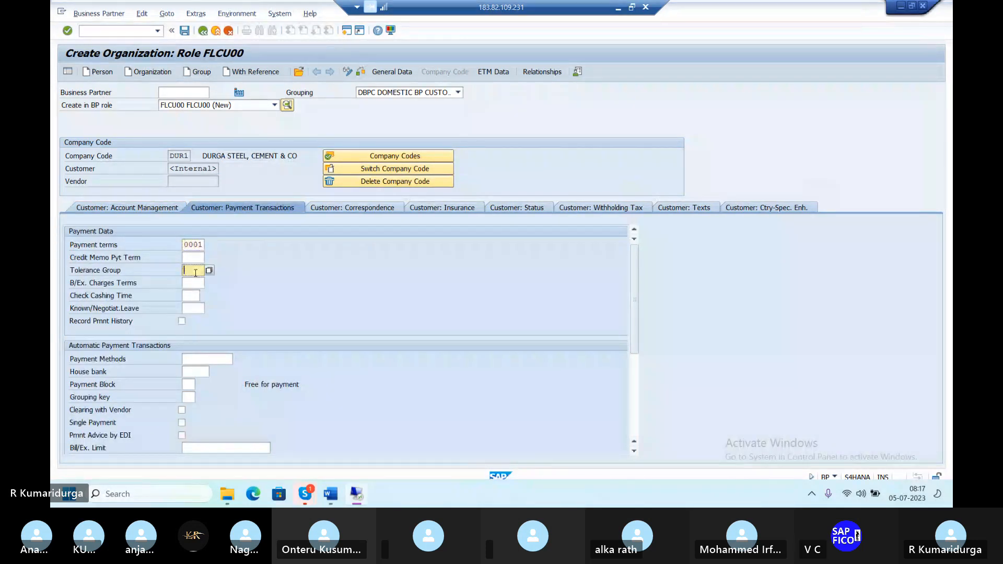
text(T)
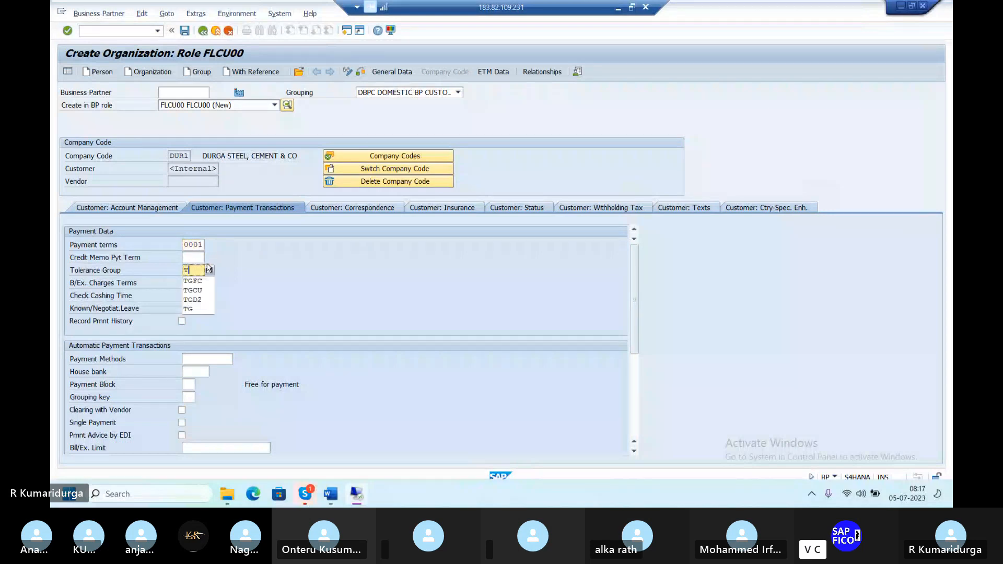
click(209, 270)
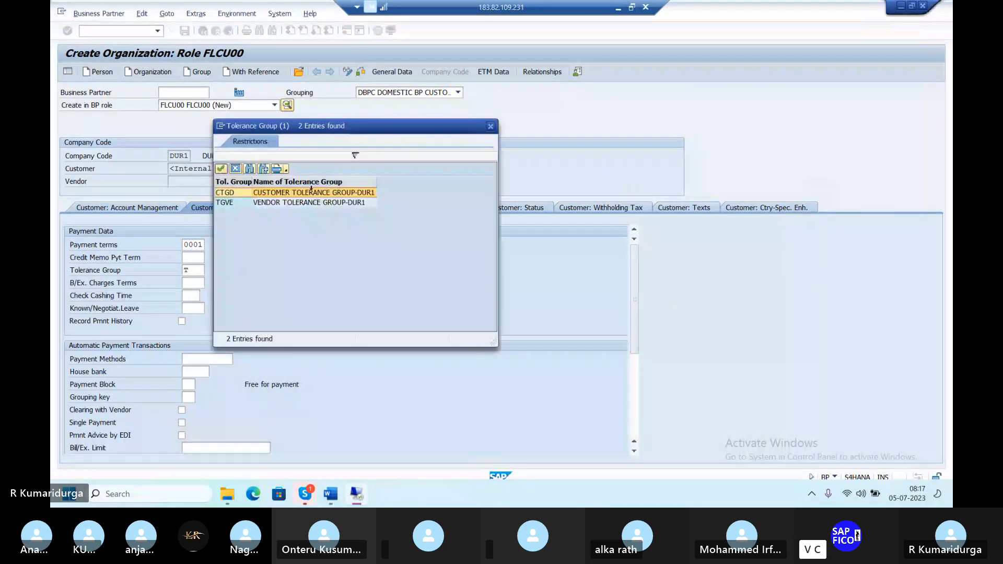
double_click(312, 192)
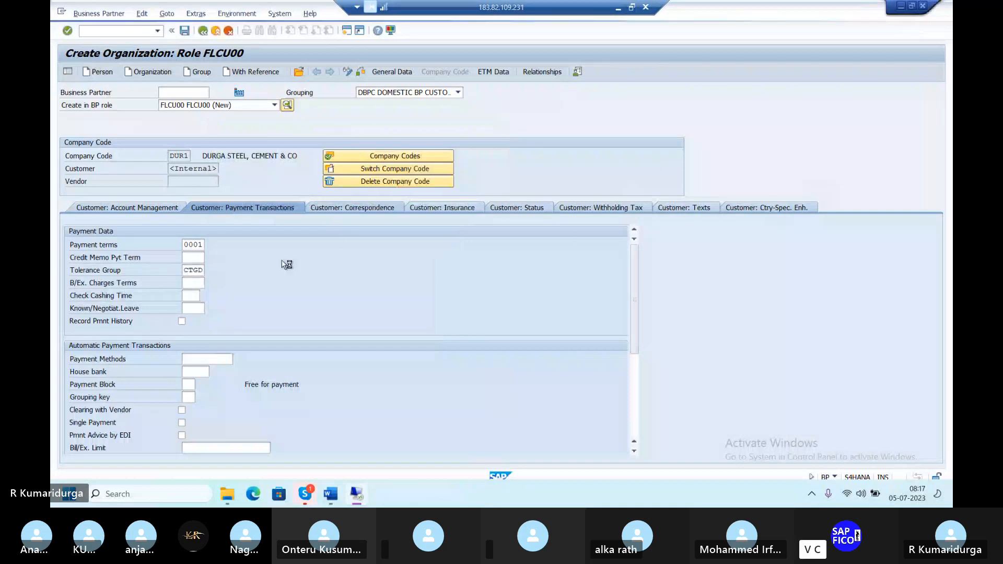
Assign dunning procedure DUDP and check the business partner for errors.
text(DU)
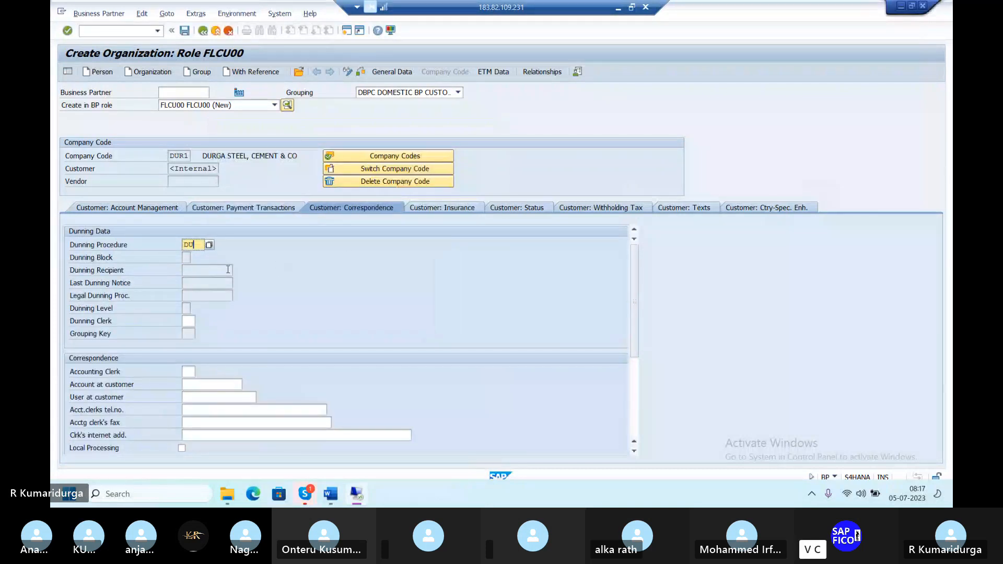
text(DP)
key(Return)
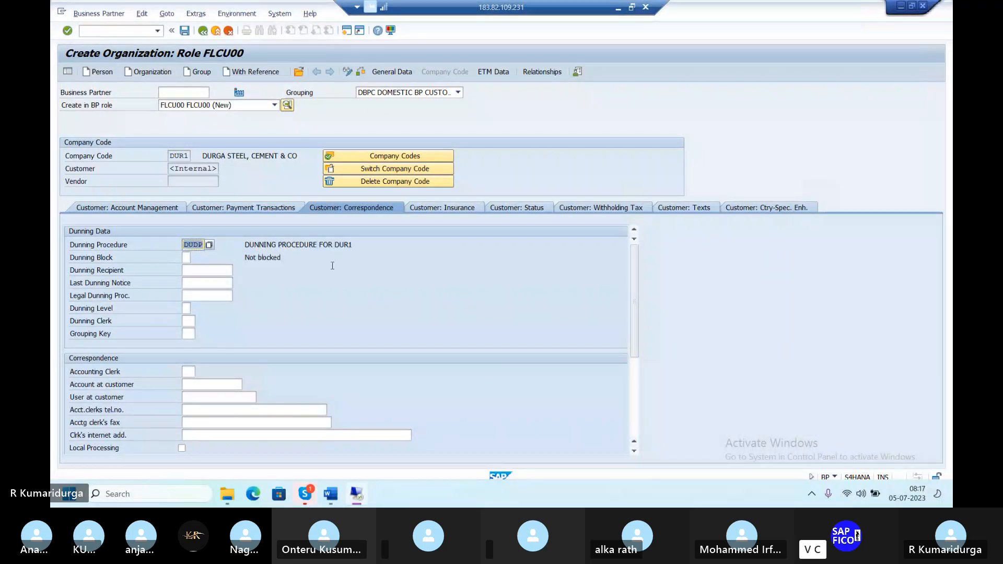
click(363, 74)
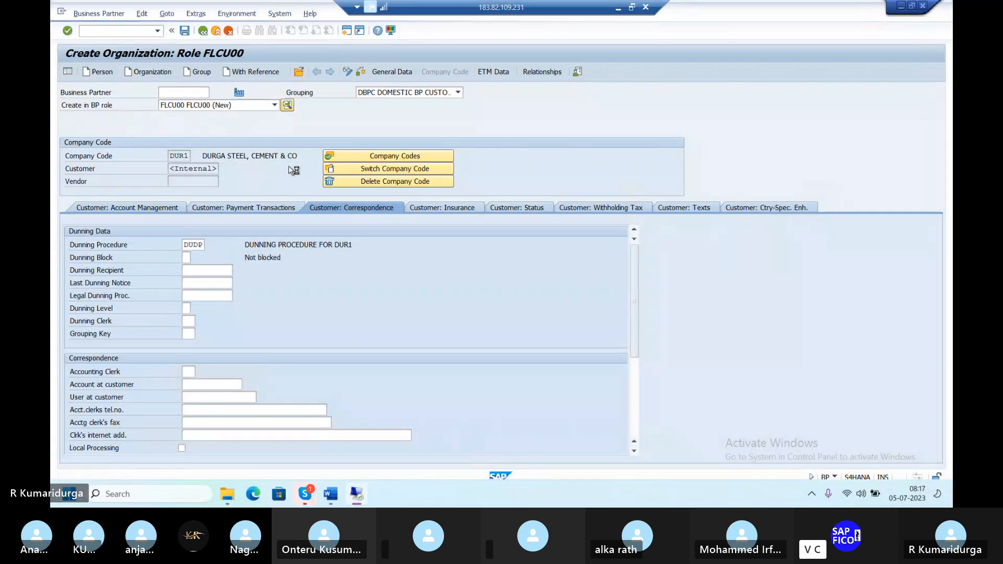
Save the new business partner as a customer in company code DUR1.
click(185, 31)
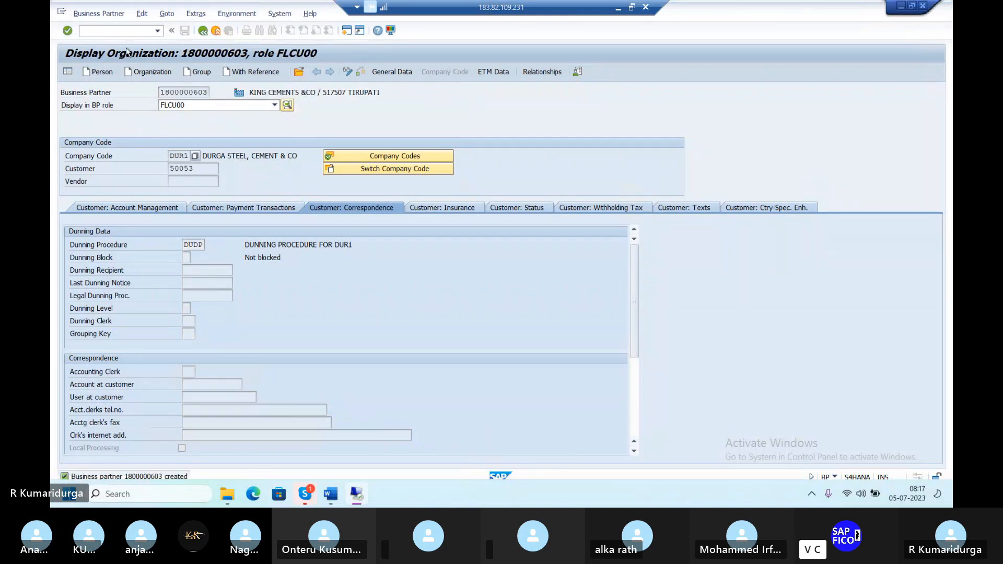
click(139, 32)
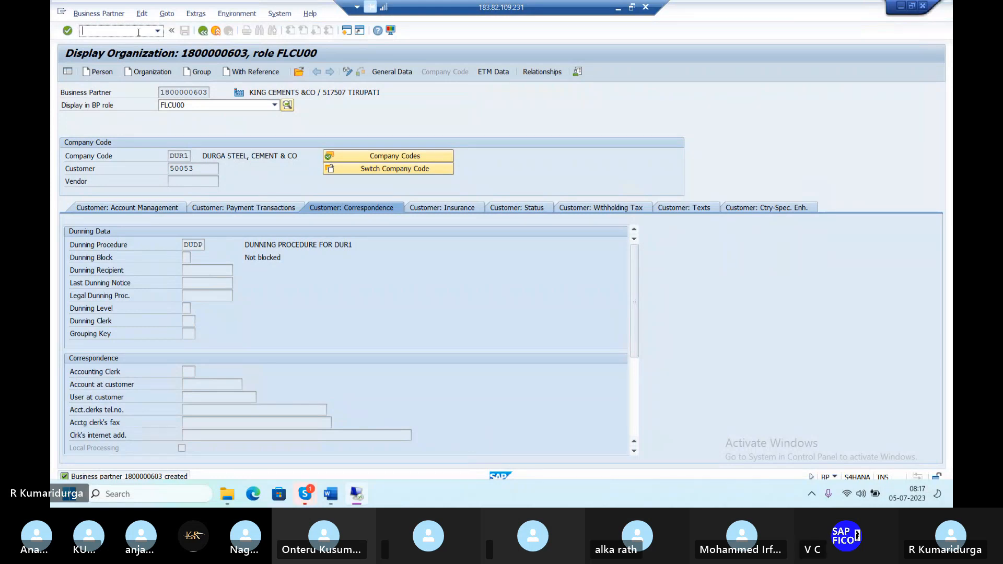
Exit to SAP Easy Access with /N and begin entering an XD transaction code.
text(/N)
key(Return)
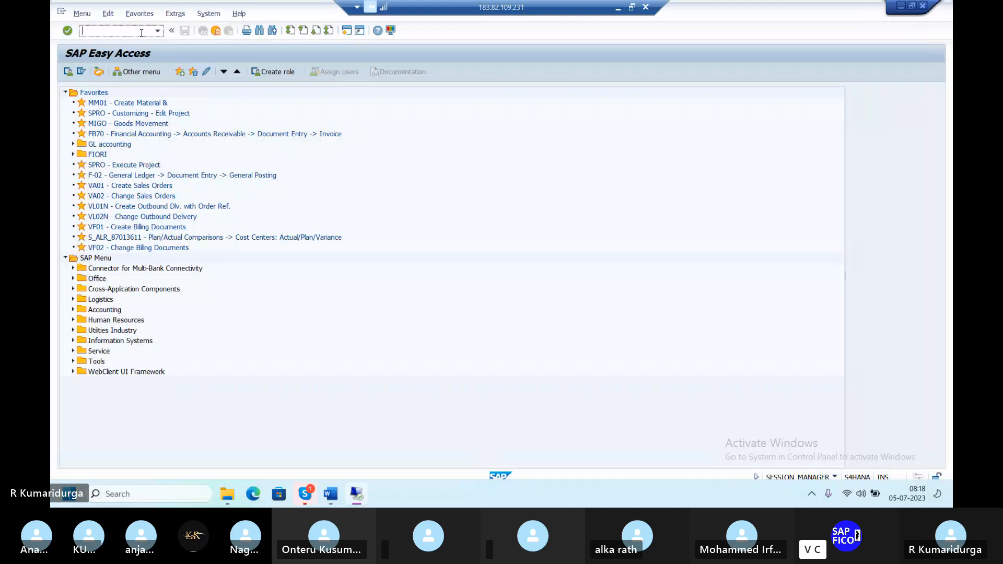
text(XD)
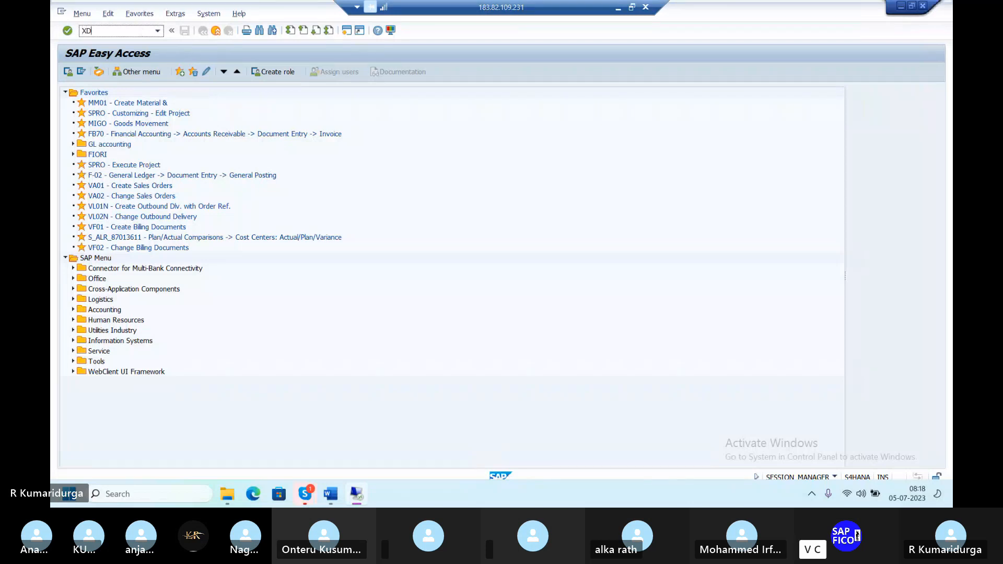